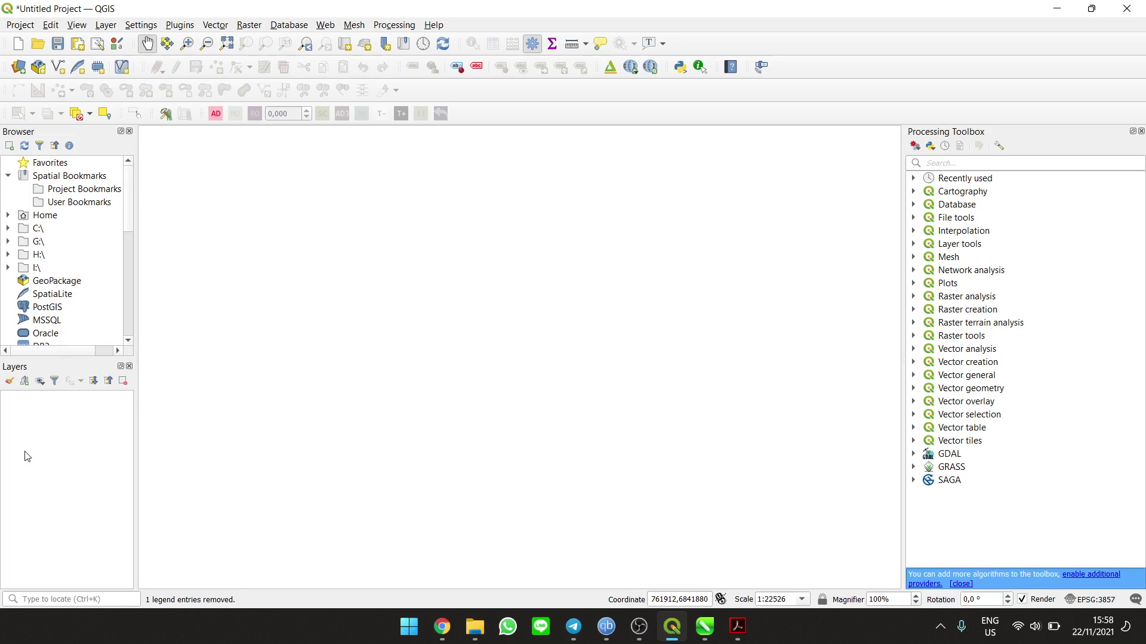
Open Exercise > Georeference Imagery in File Explorer and drag the Enschede aerial photo tif into QGIS
click(493, 630)
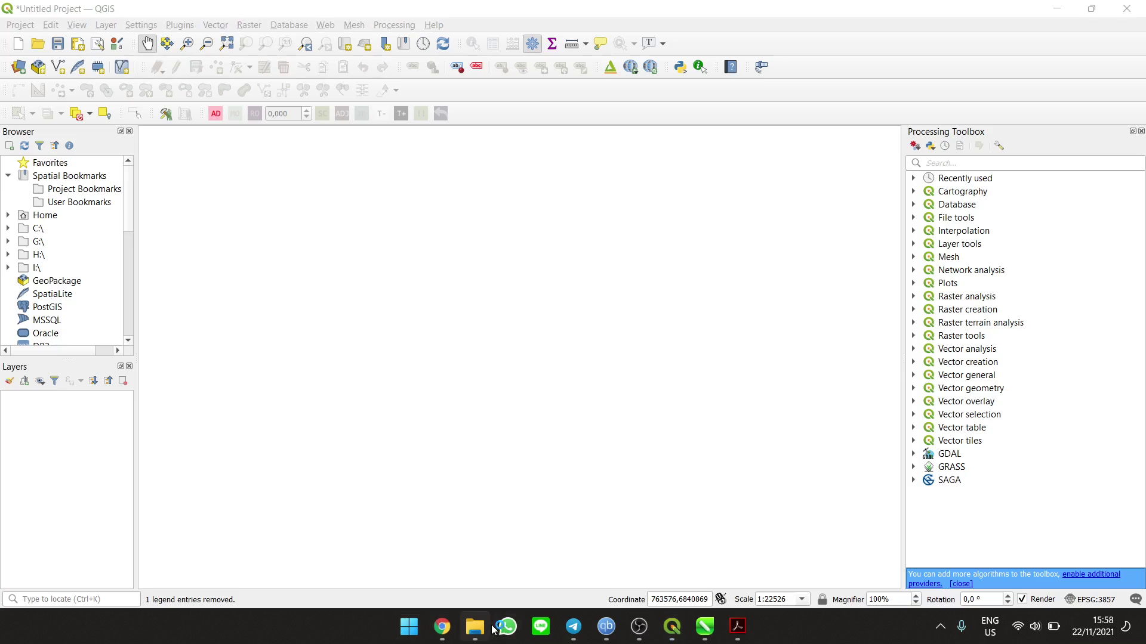
click(474, 523)
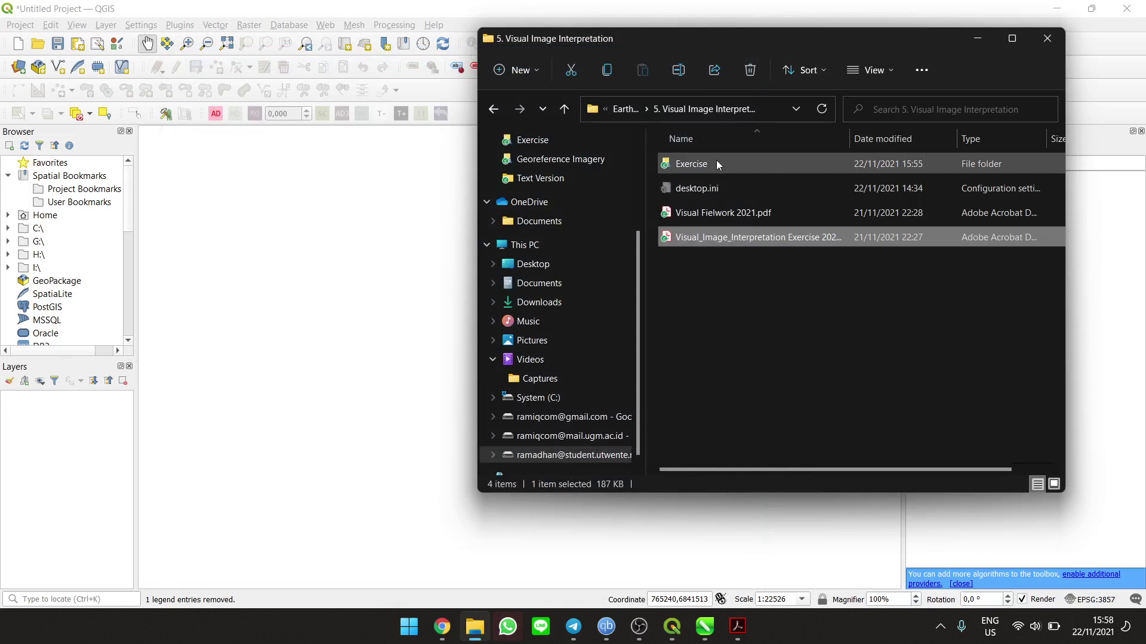
click(716, 164)
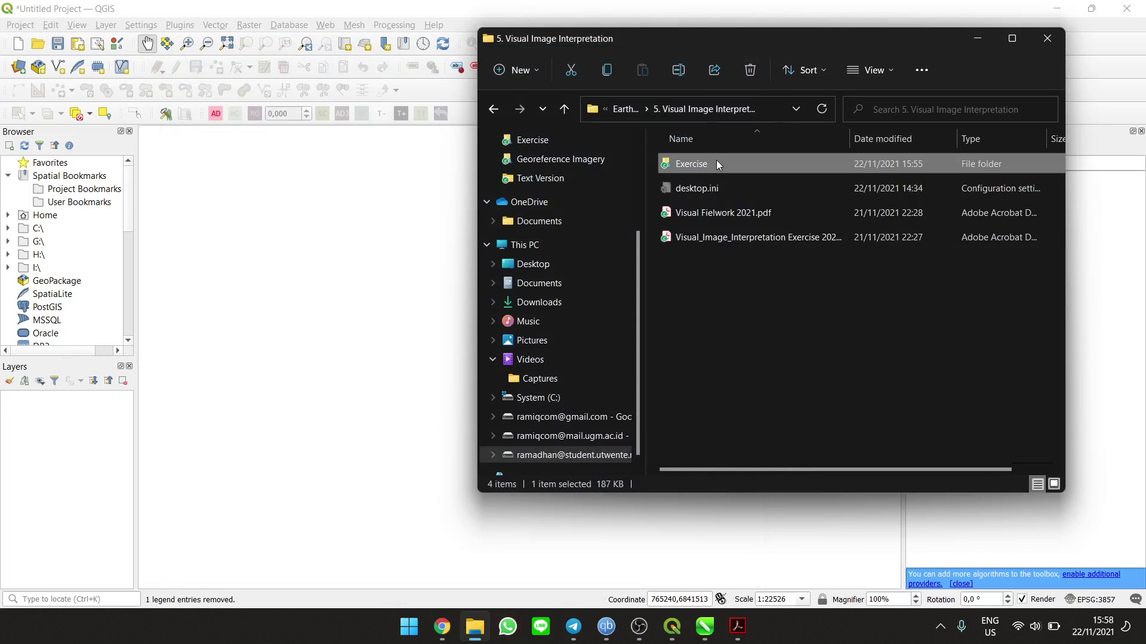
double_click(716, 162)
double_click(716, 161)
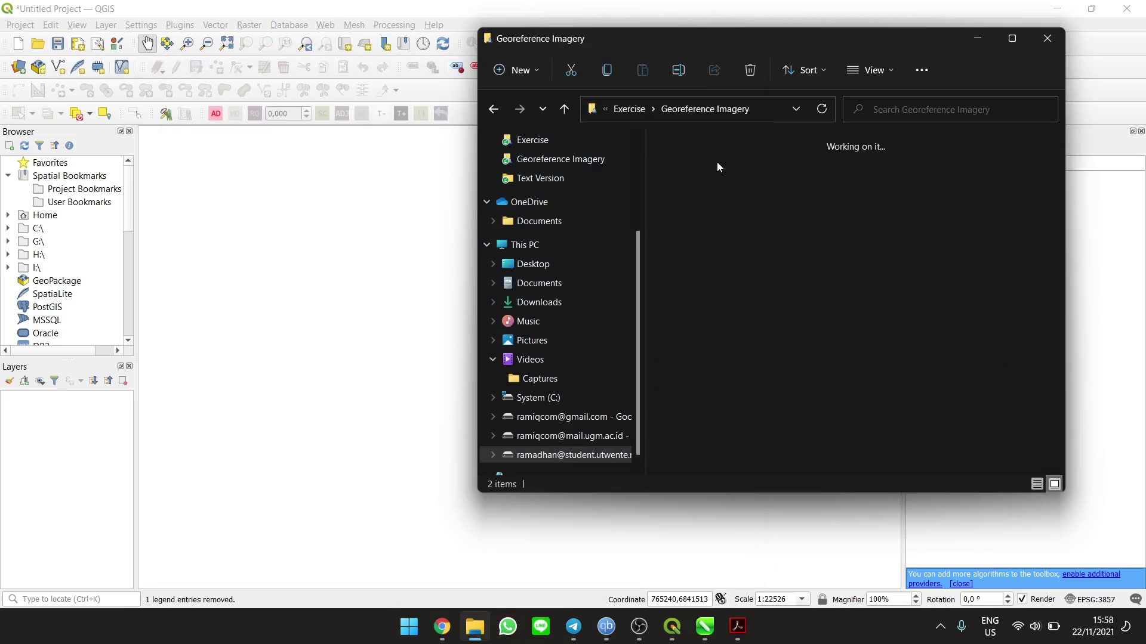
drag(746, 186, 83, 416)
Drop the aerial photo into the Layers panel, then zoom and pan to inspect it
click(101, 474)
scroll(465, 317, down, 1)
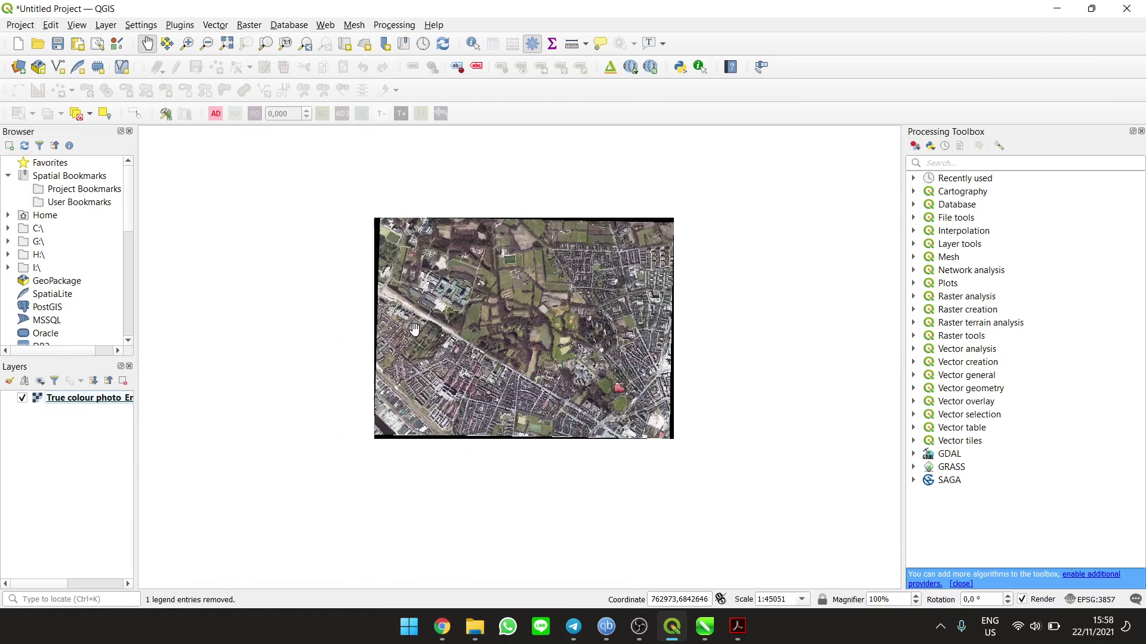
scroll(415, 329, up, 2)
scroll(415, 330, down, 2)
scroll(538, 338, up, 1)
drag(573, 320, 562, 351)
scroll(563, 350, down, 1)
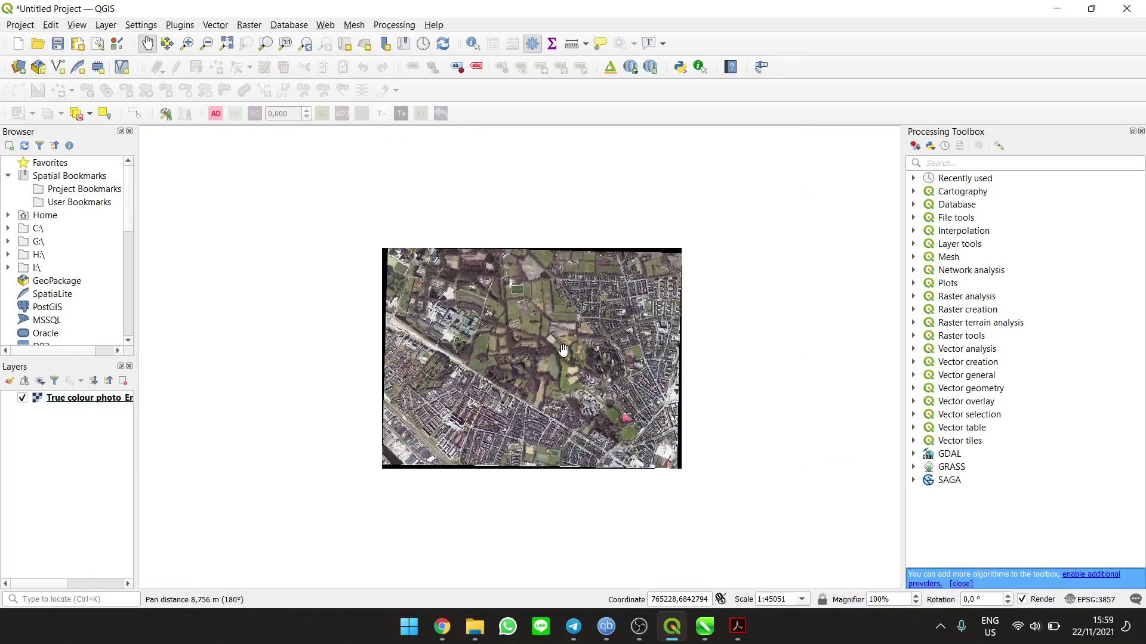
scroll(562, 350, up, 1)
Start a new shapefile layer from Layer > Create Layer > New Shapefile Layer
click(106, 24)
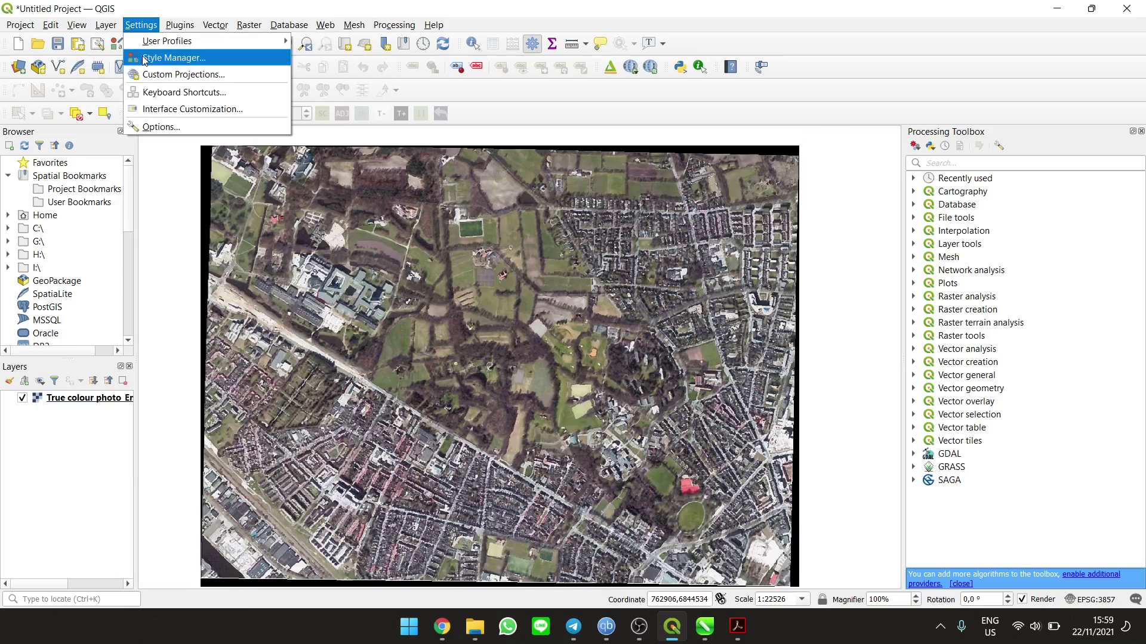
mouse_move(105, 24)
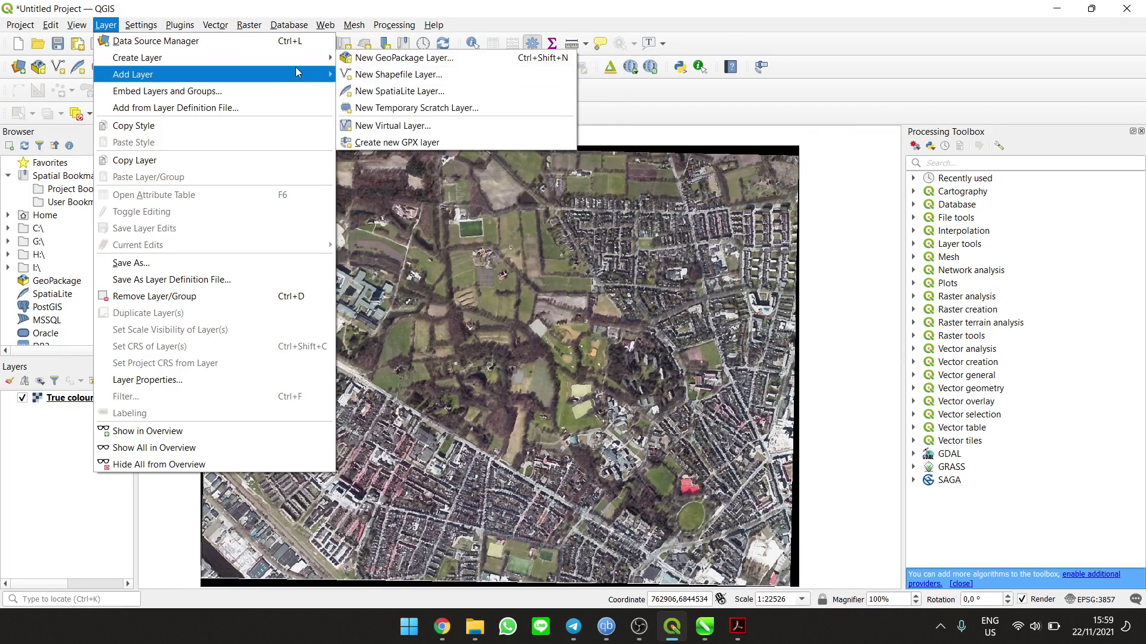
mouse_move(295, 67)
click(418, 74)
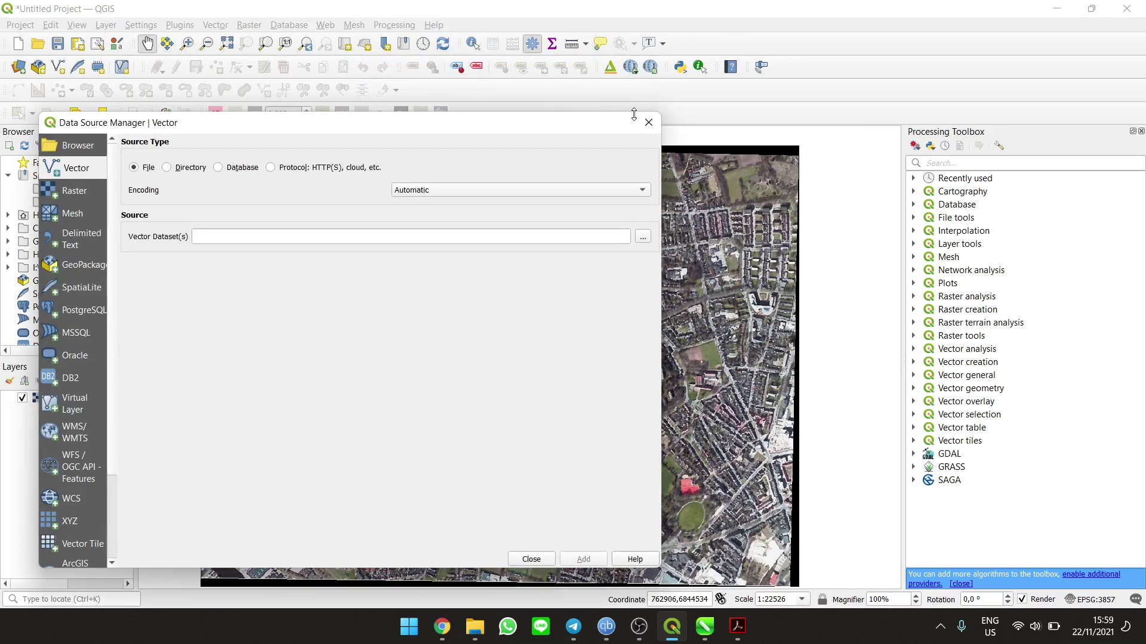
click(648, 121)
click(106, 24)
mouse_move(154, 58)
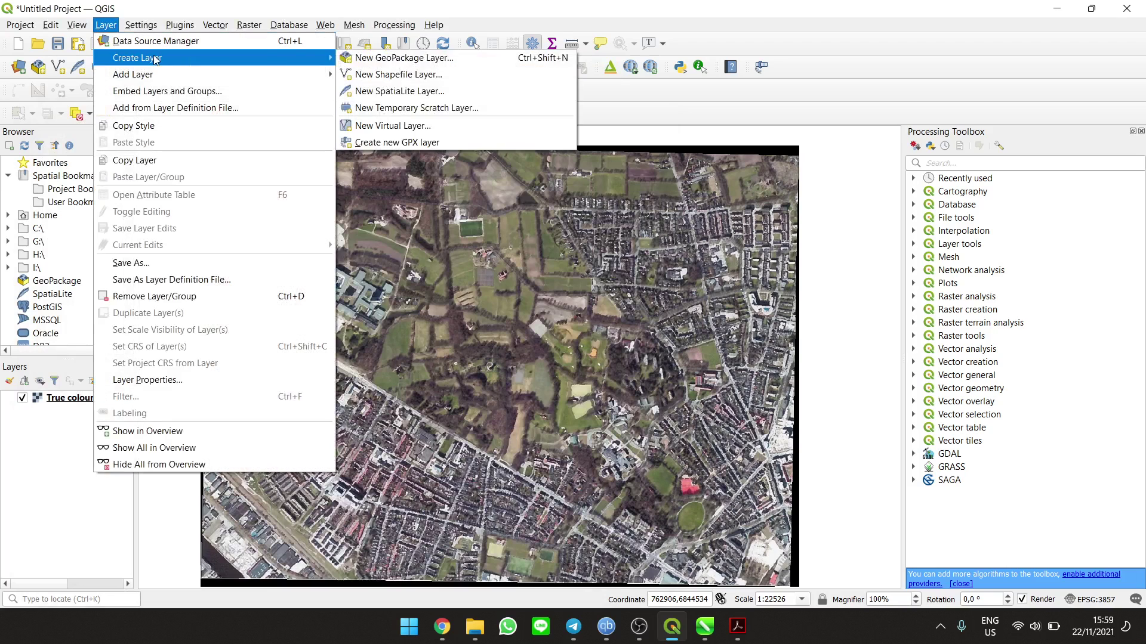
click(398, 74)
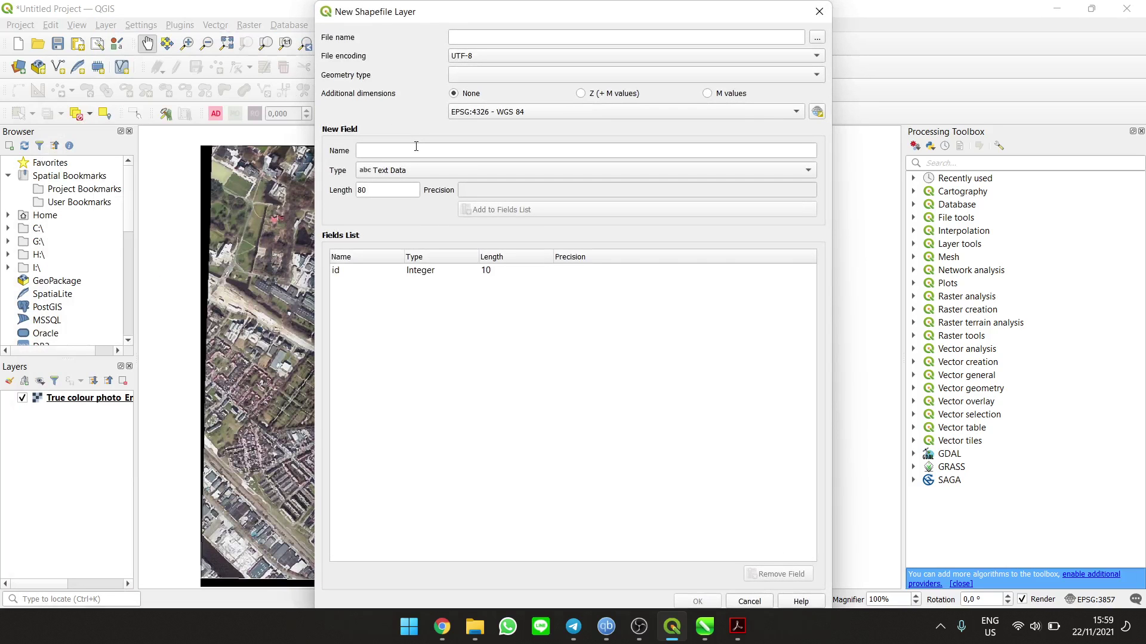
Save the new shapefile as Interpretation.shp in the Exercise\Interpretation folder
drag(431, 13, 692, 13)
click(720, 38)
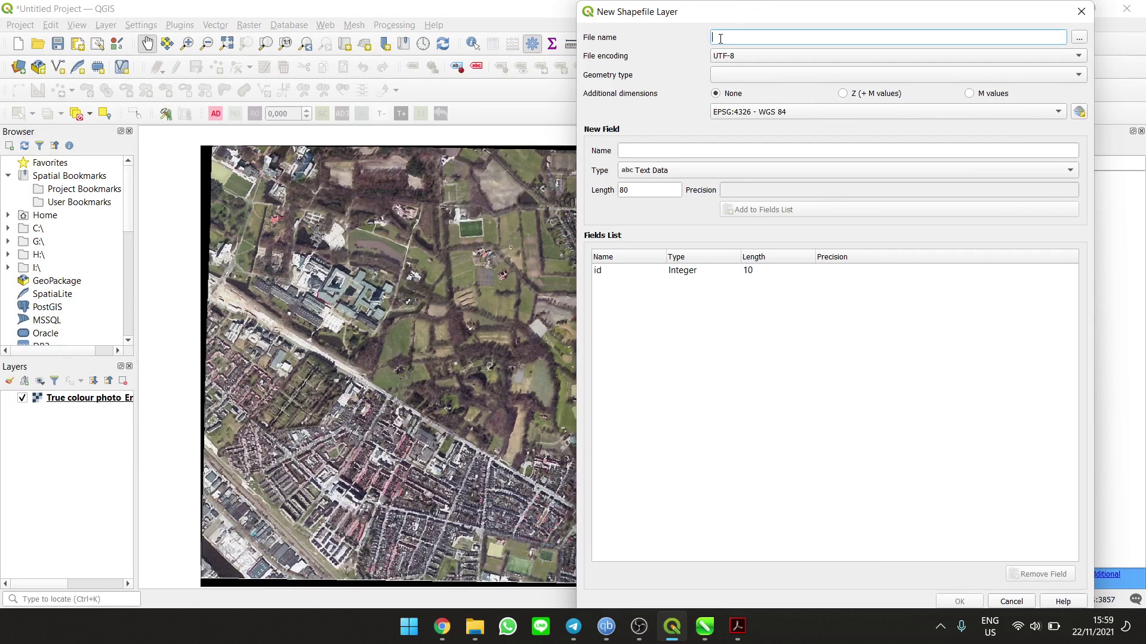
text(Interpretation)
click(1079, 37)
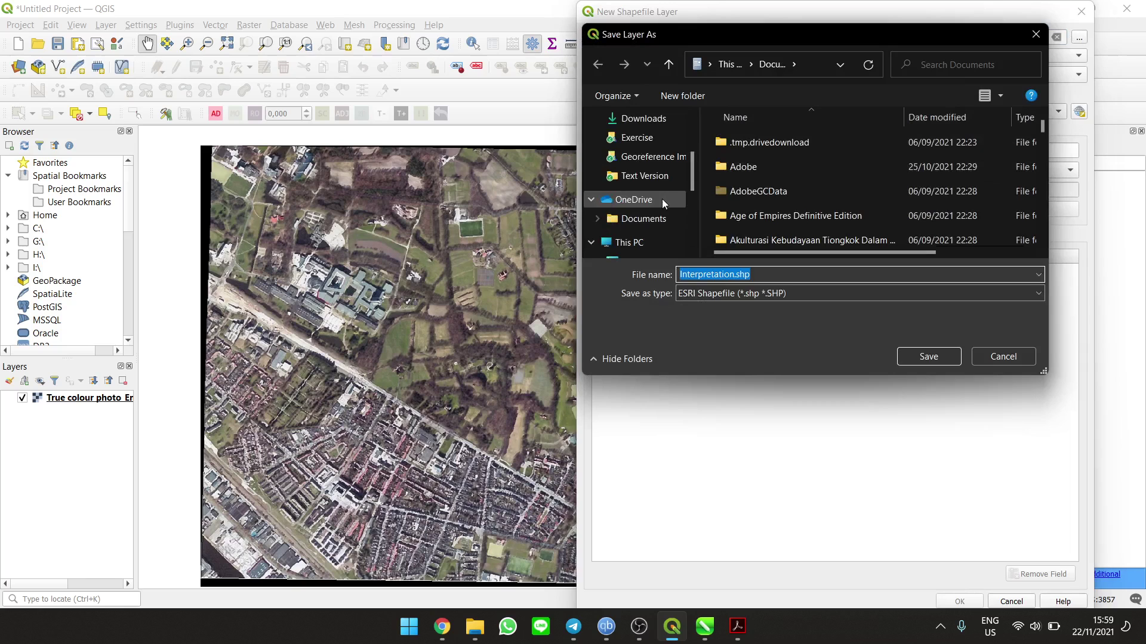
click(658, 138)
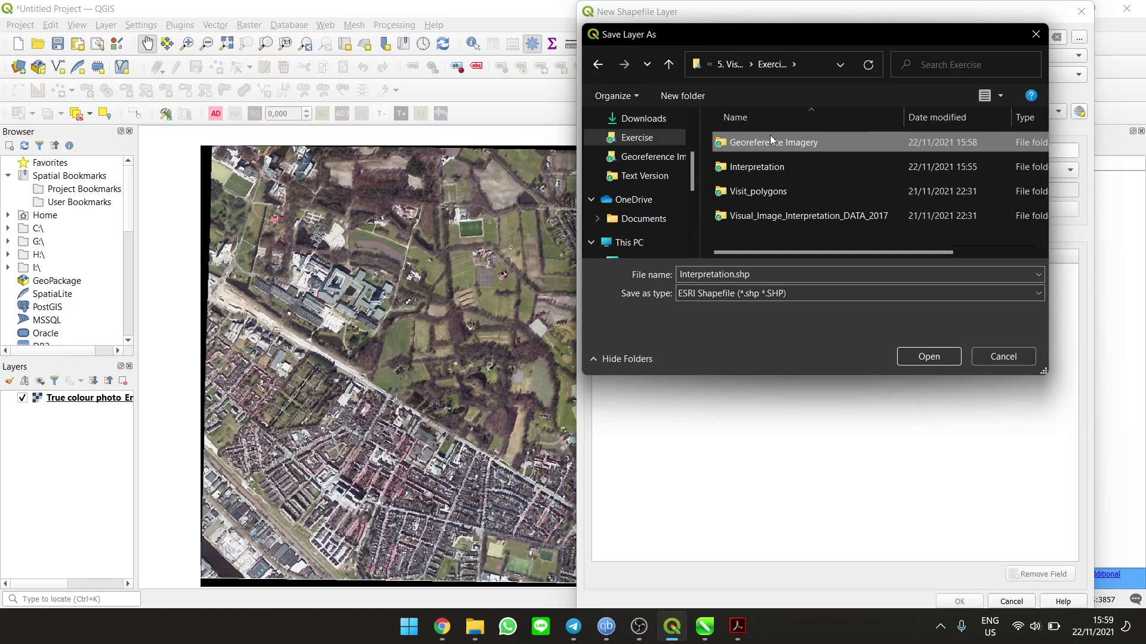
double_click(770, 141)
click(731, 66)
double_click(768, 168)
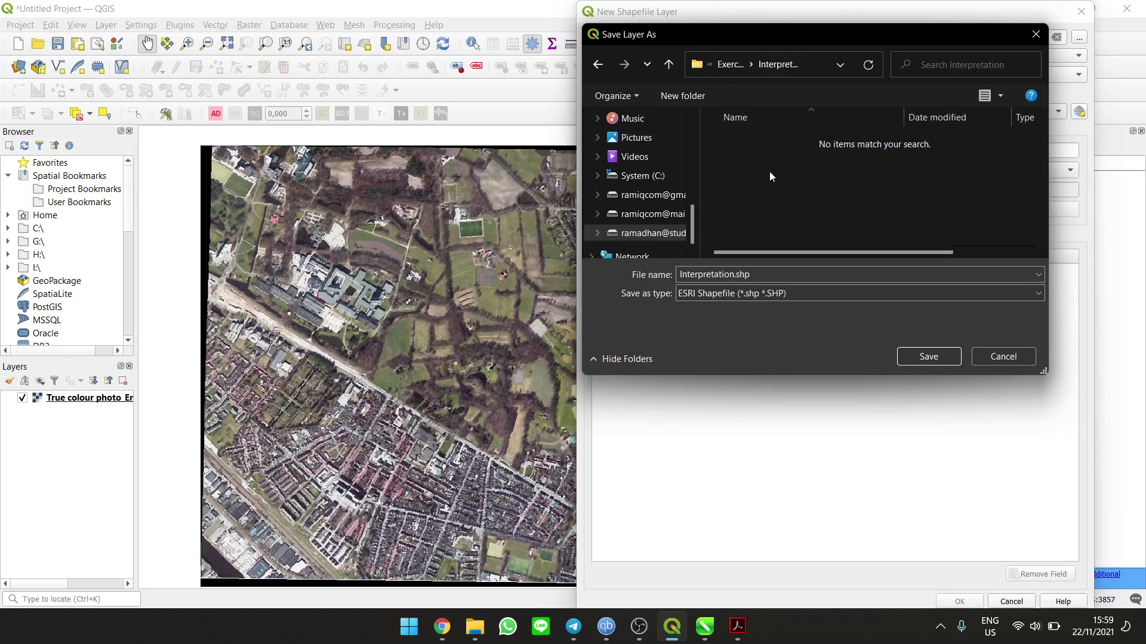
click(907, 357)
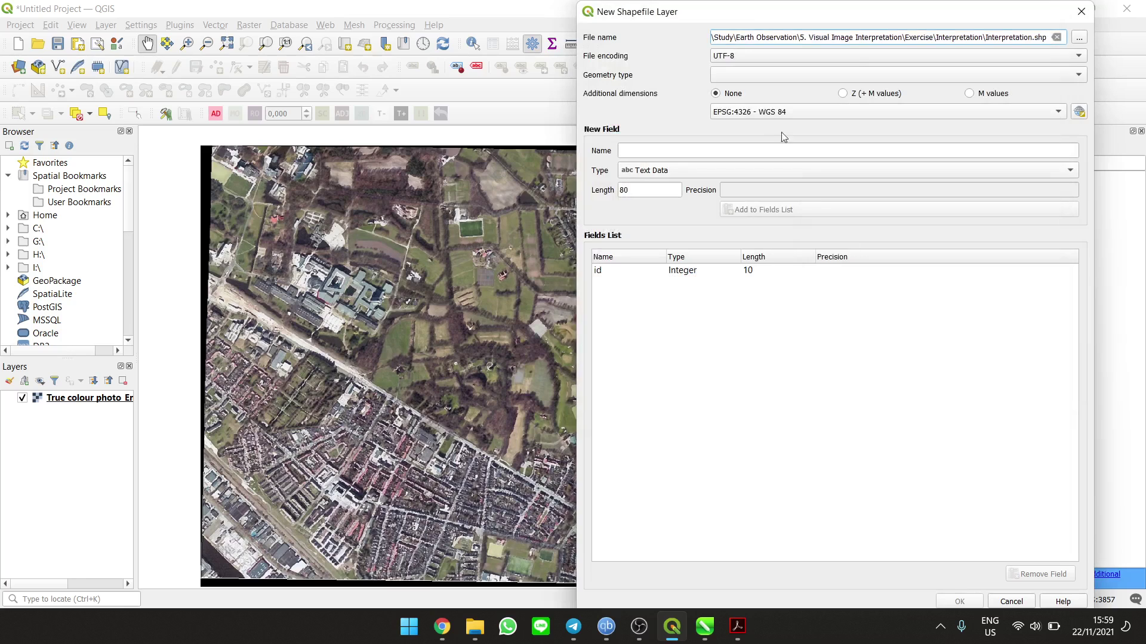
click(767, 76)
Make it a Polygon layer and add Land_Cover and Land_Use text fields
click(748, 132)
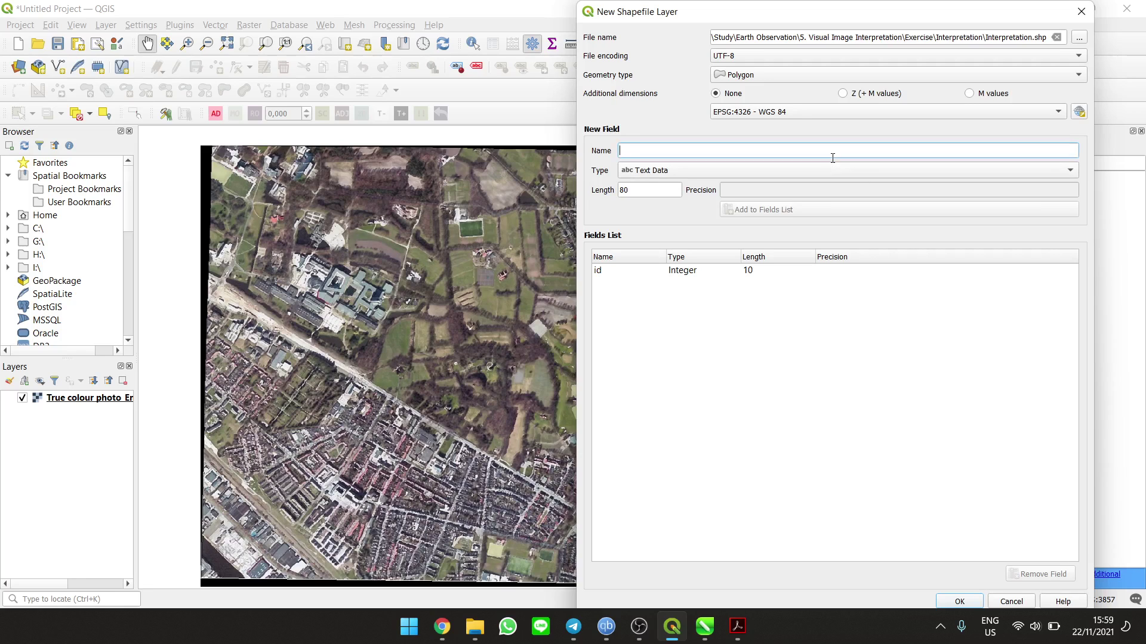
text(L)
key(BackSpace)
key(BackSpace)
key(BackSpace)
key(BackSpace)
text(Land)
click(780, 213)
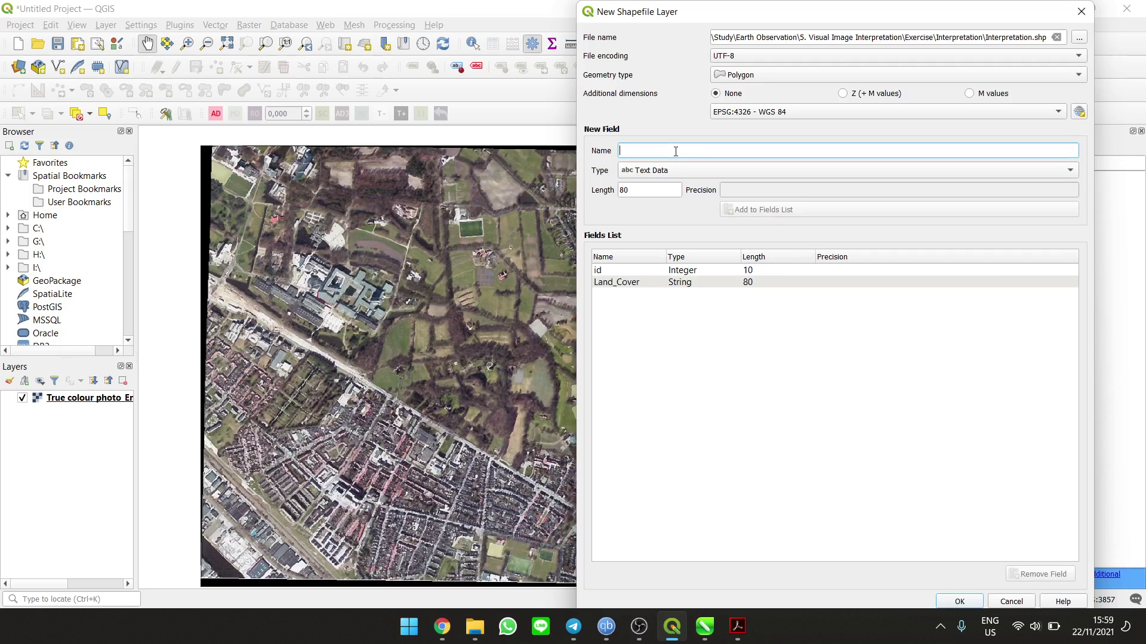
text(La n)
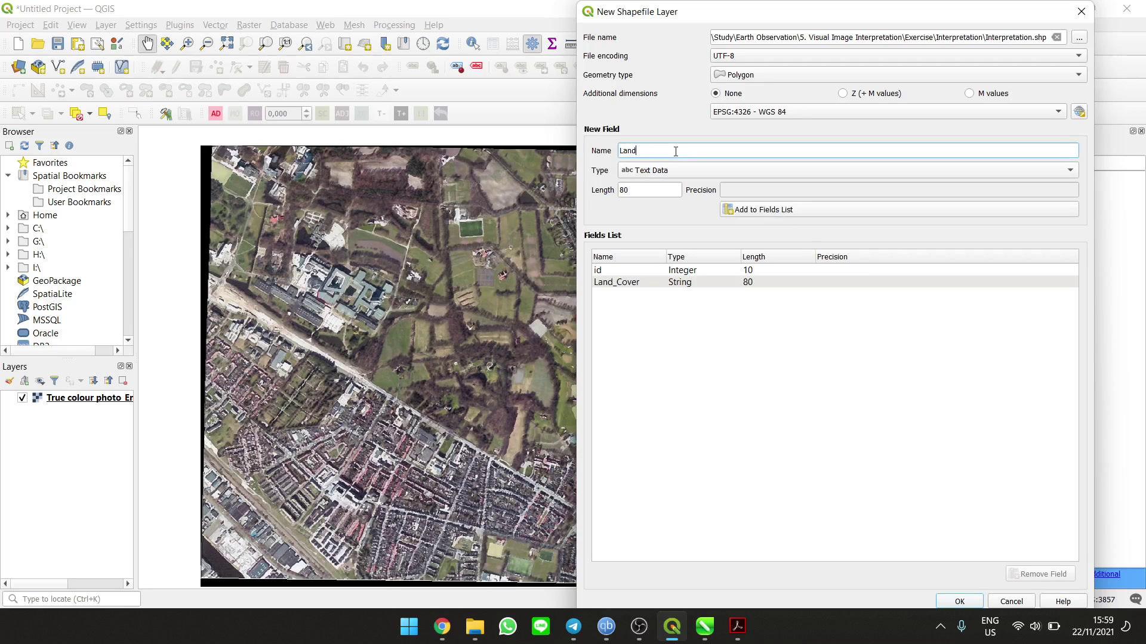
click(776, 213)
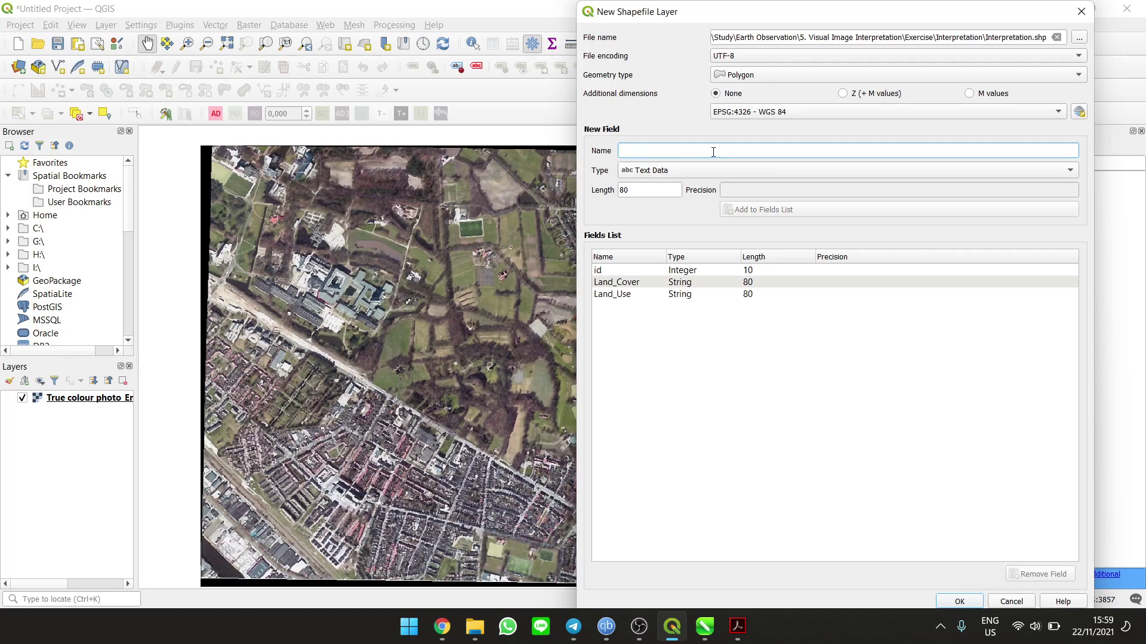
Add an integer No_Label field and a Tone_Color text field of length 80
text(Label_N)
key(BackSpace)
key(BackSpace)
key(BackSpace)
key(BackSpace)
key(BackSpace)
key(BackSpace)
key(BackSpace)
text(N)
click(692, 172)
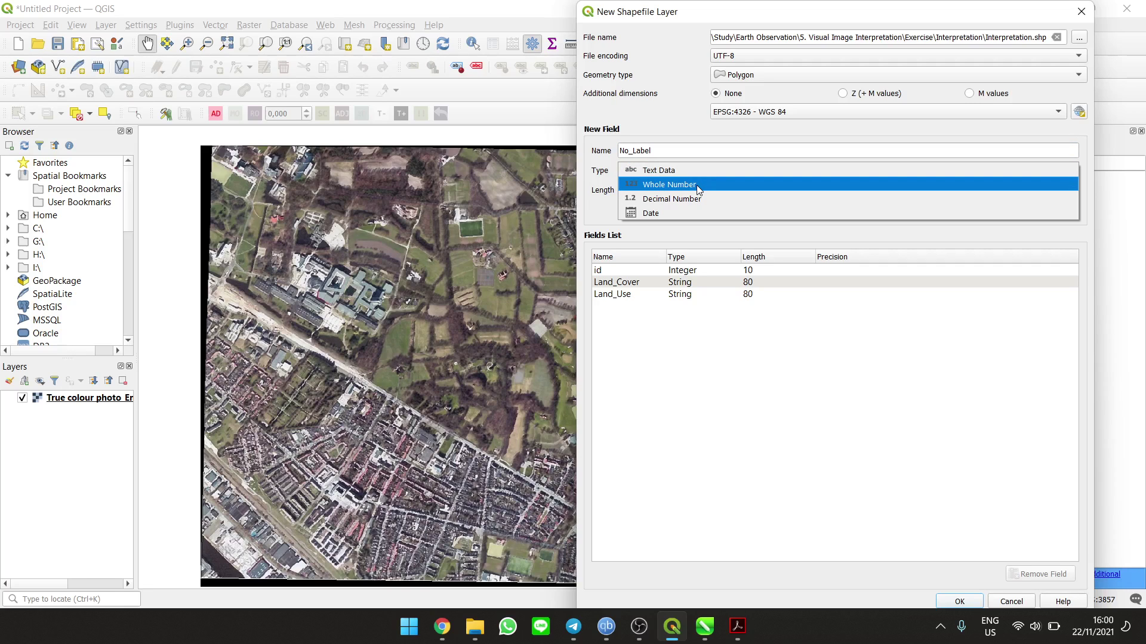
click(698, 187)
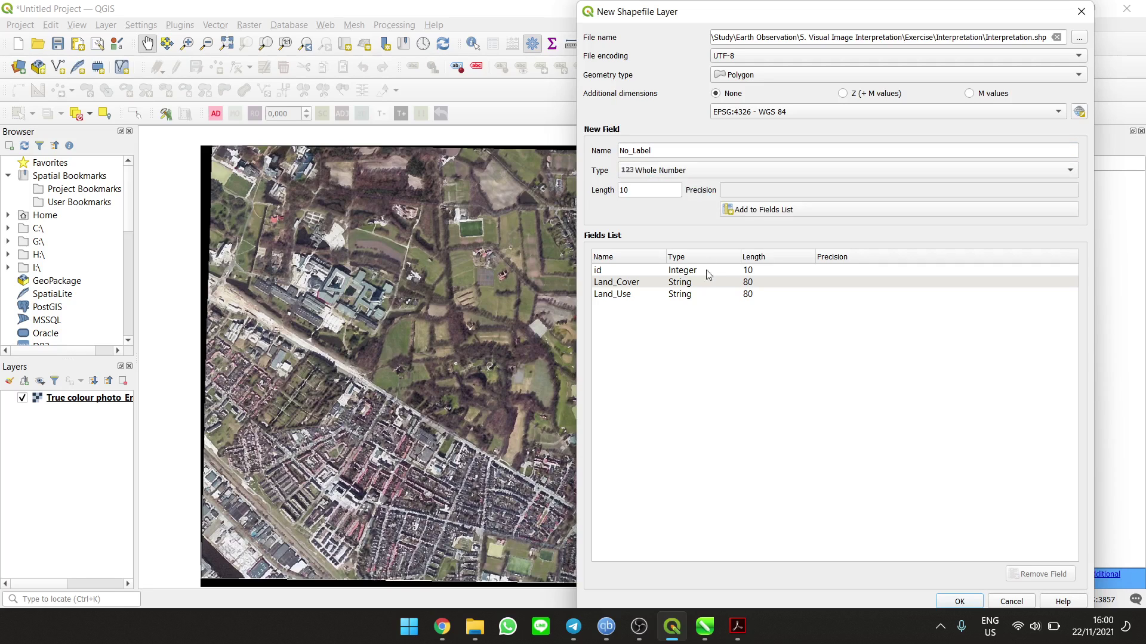
click(786, 212)
click(673, 190)
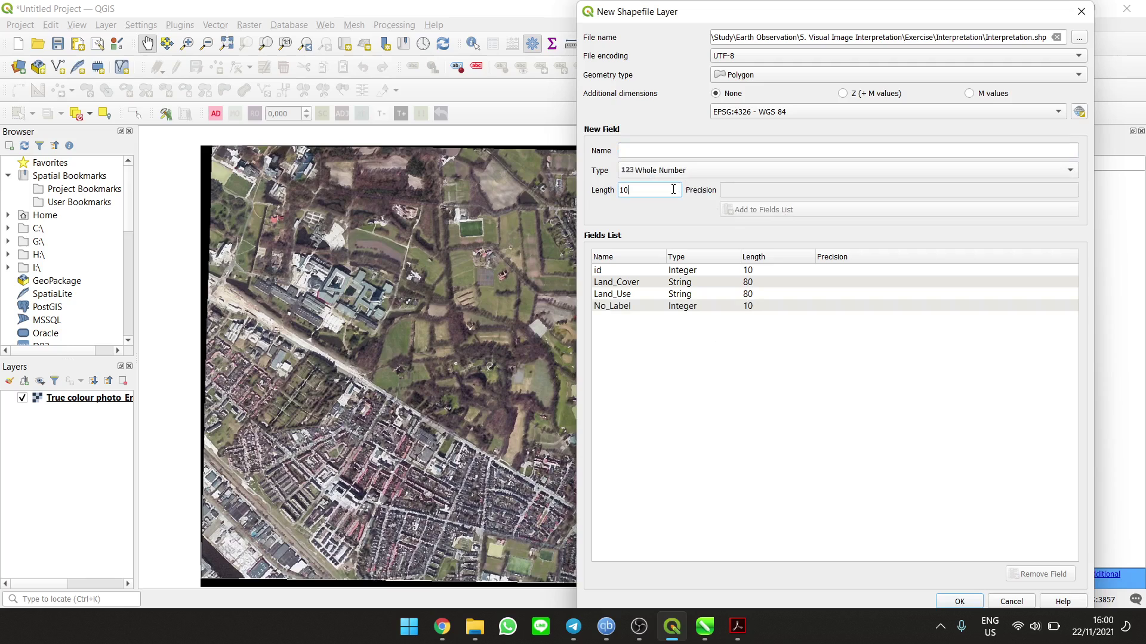
click(700, 166)
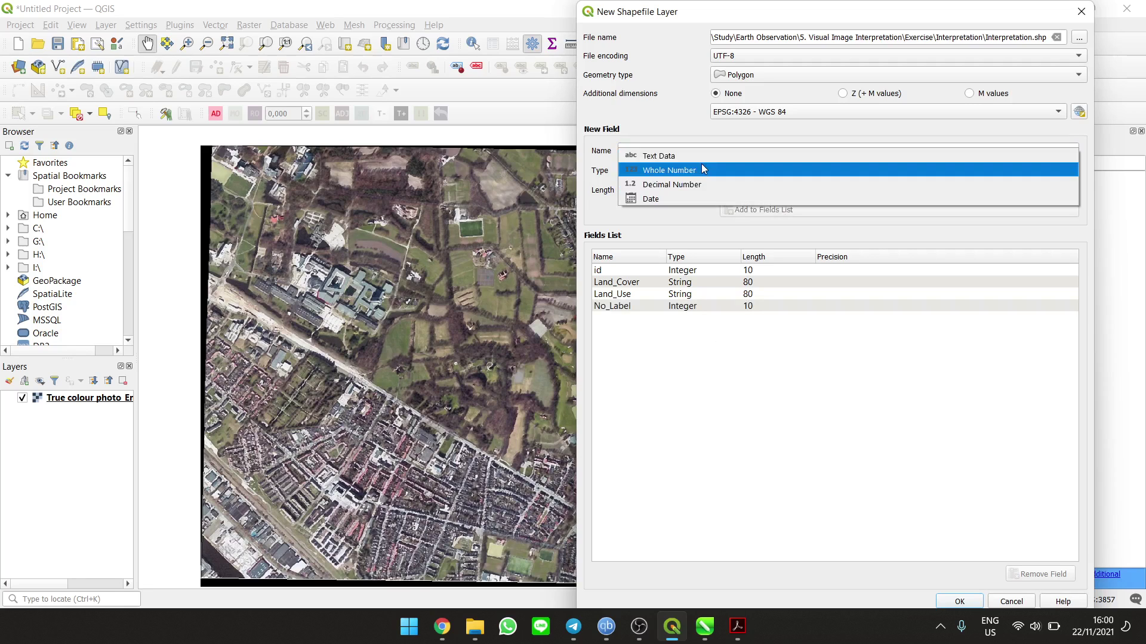
click(686, 153)
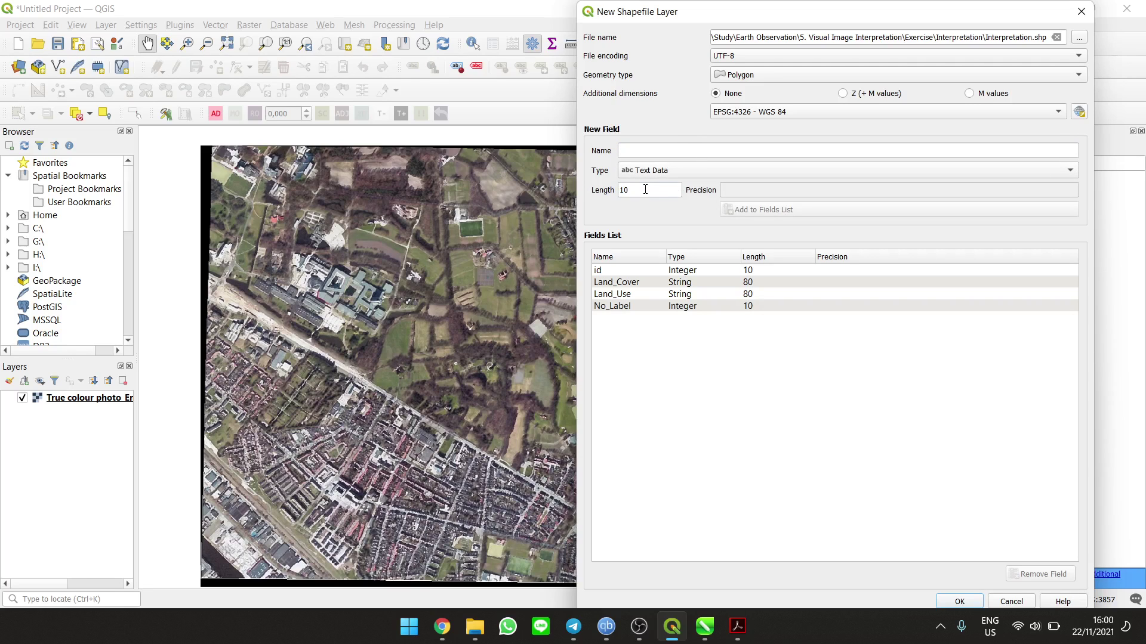
text(80)
text(Tone_Color)
click(780, 211)
Add Texture, Pattern, Shape, Size and Height text fields, then check the PDF worksheet for remaining fields
text(Text)
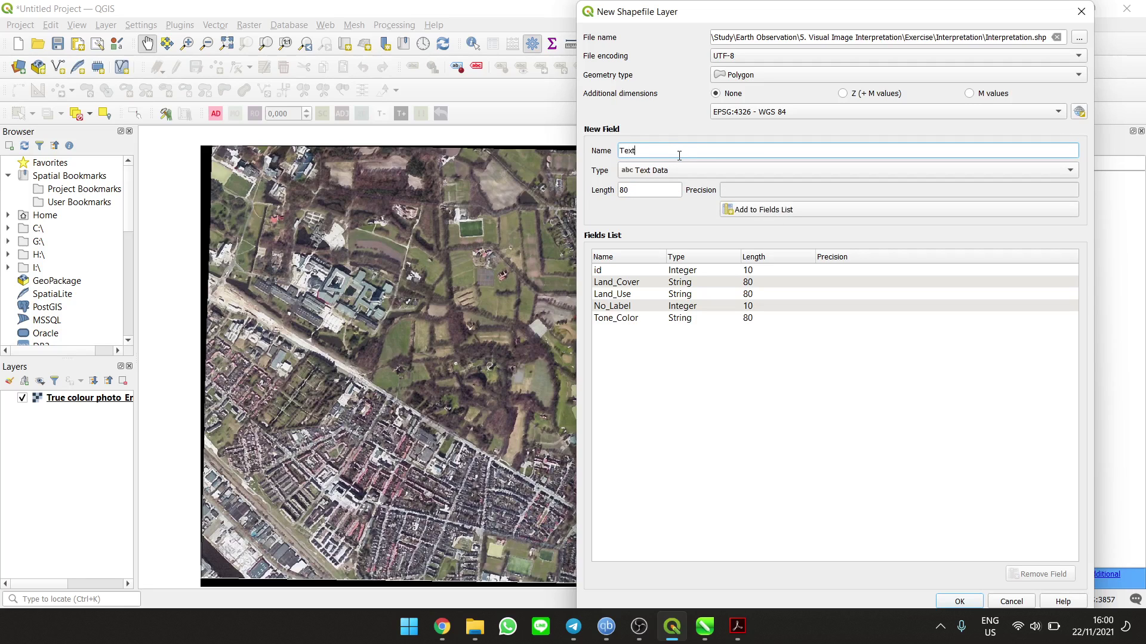
text(ure)
click(776, 210)
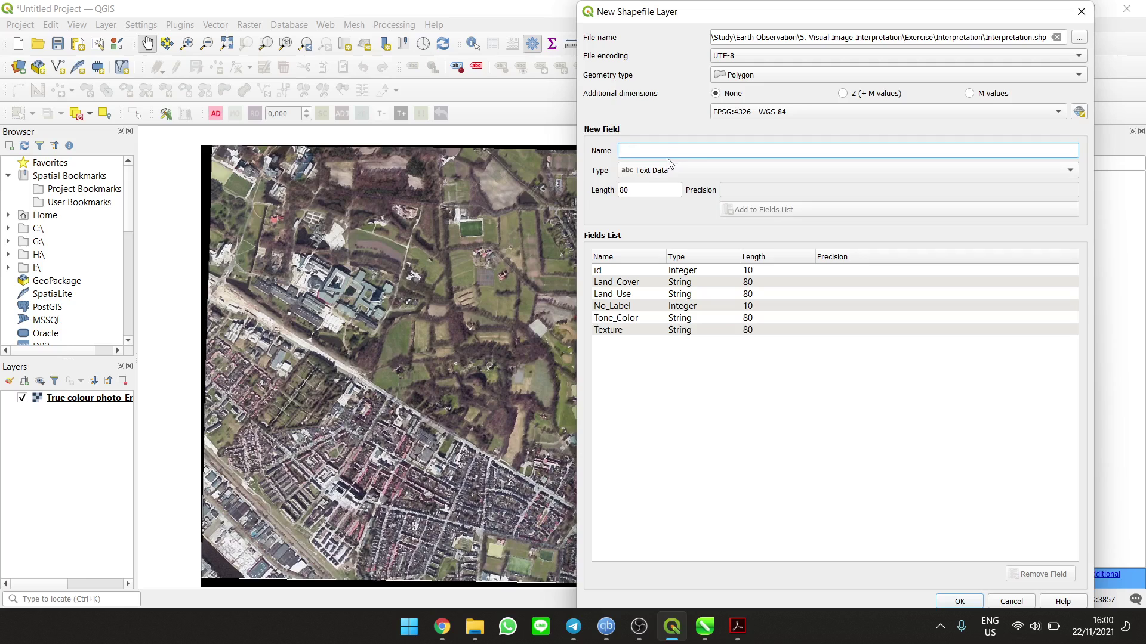
text(Pattern)
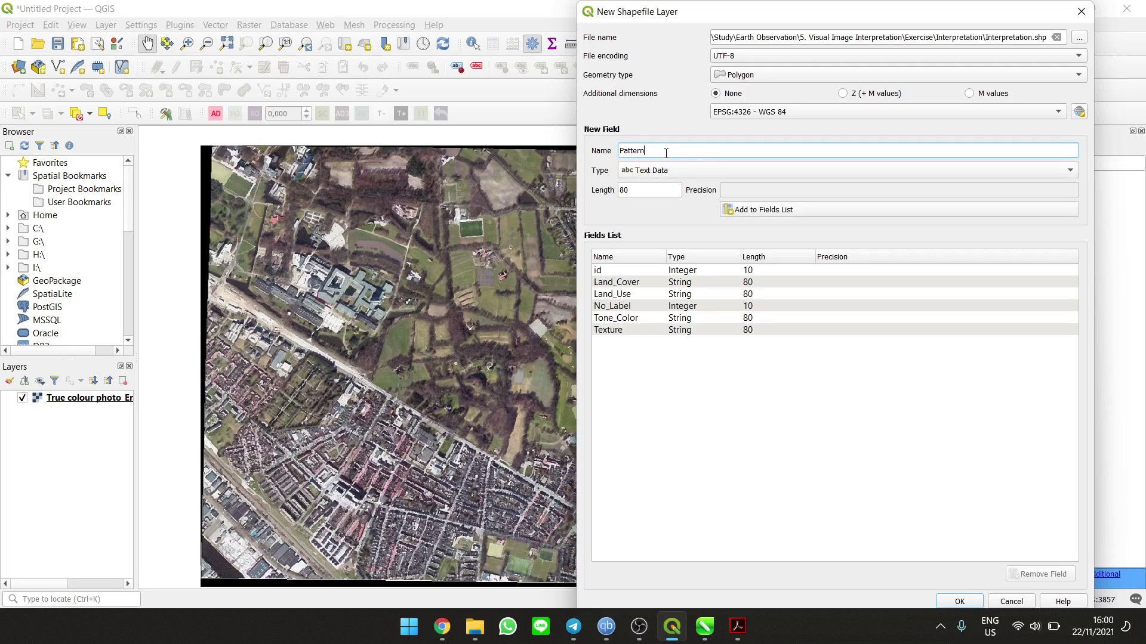
click(738, 208)
text(Shape)
click(757, 210)
text(Size)
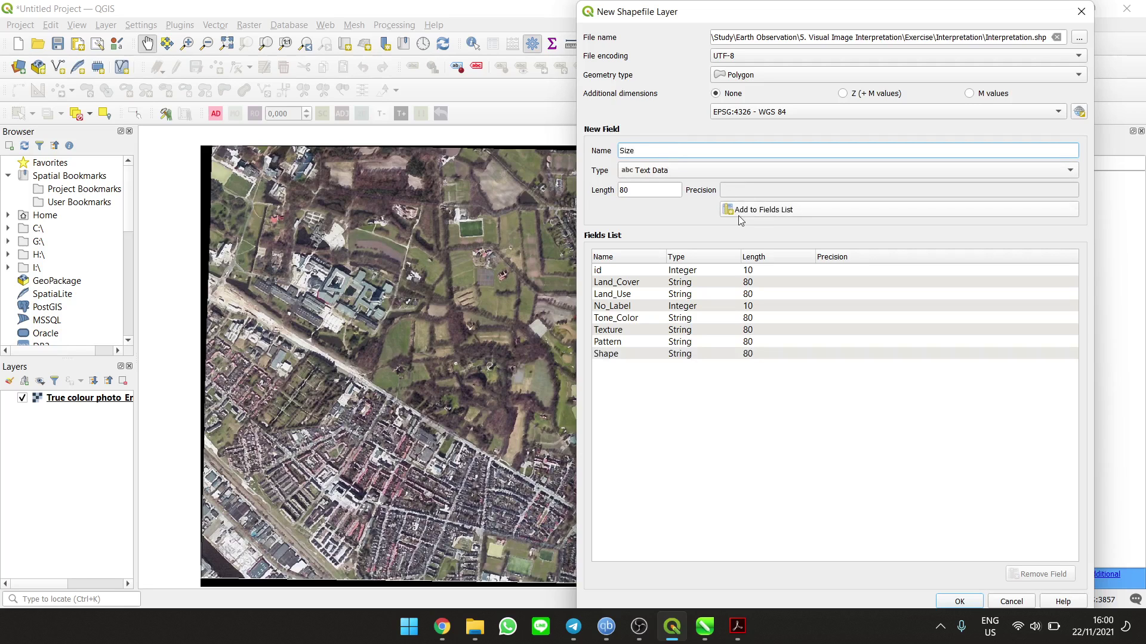
click(739, 215)
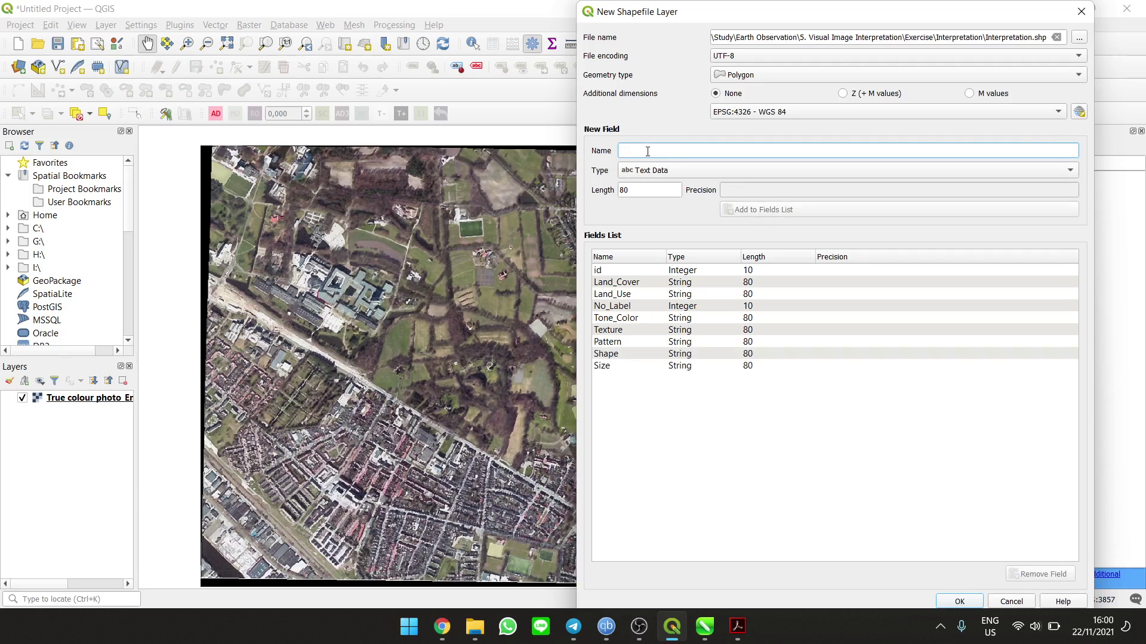
text(Height)
click(734, 210)
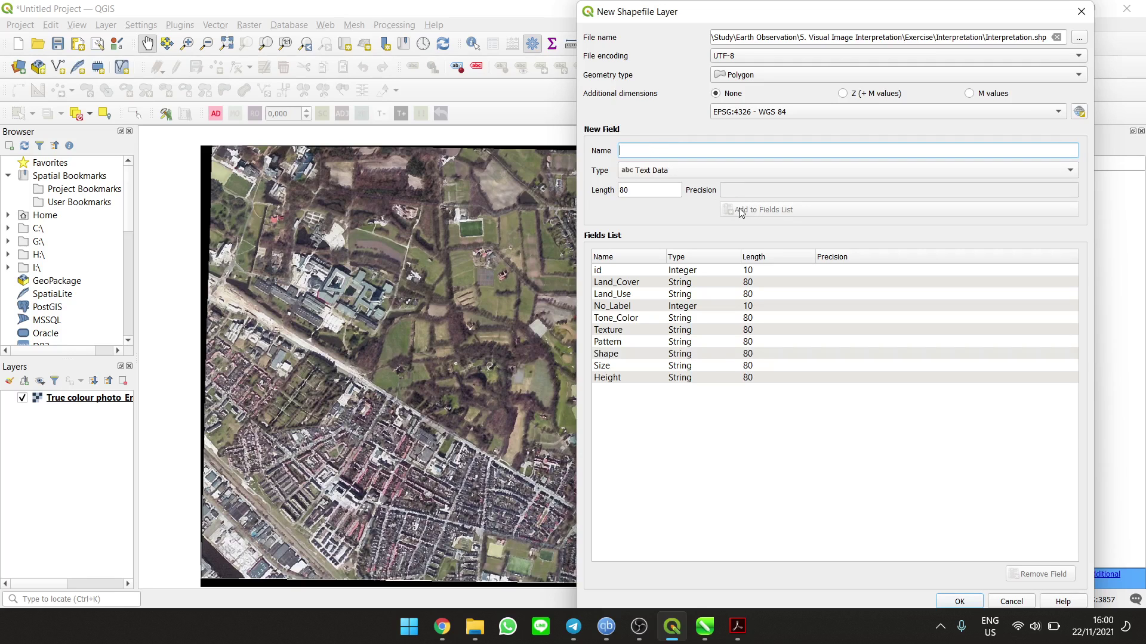
click(729, 627)
scroll(417, 351, down, 3)
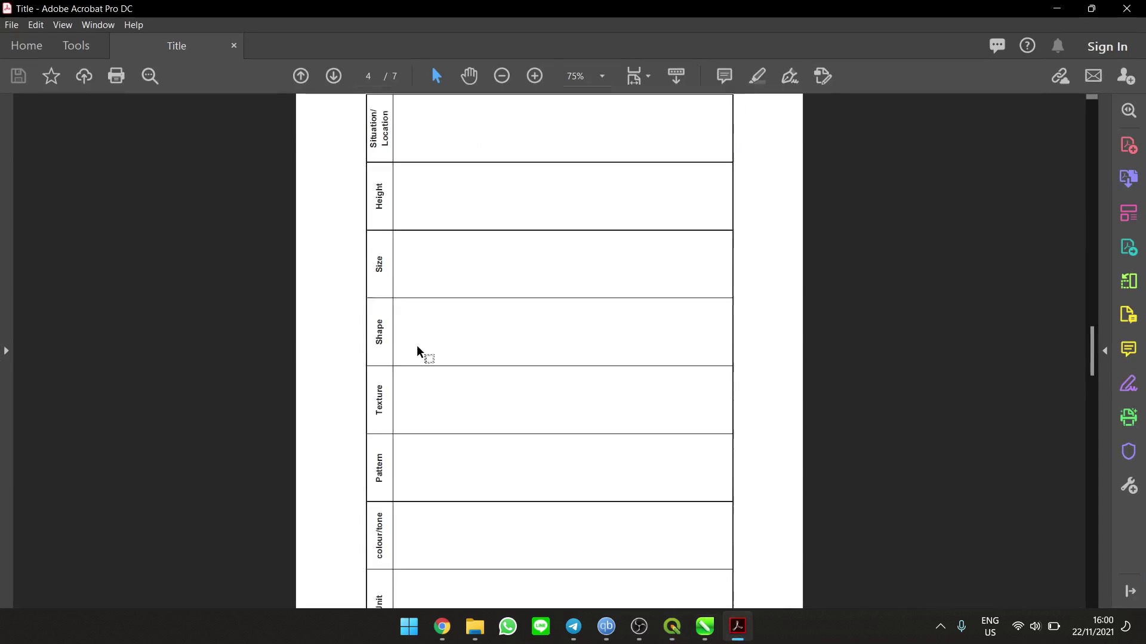
scroll(417, 351, down, 1)
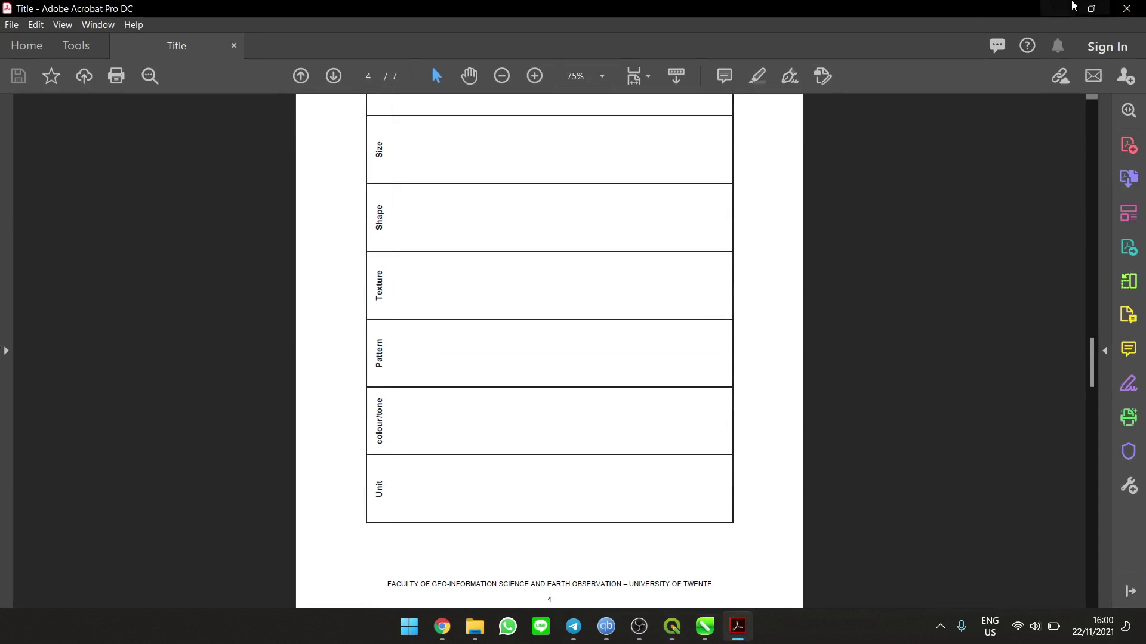
Minimize the worksheet and add Location and Unit text fields to the field list
click(1057, 6)
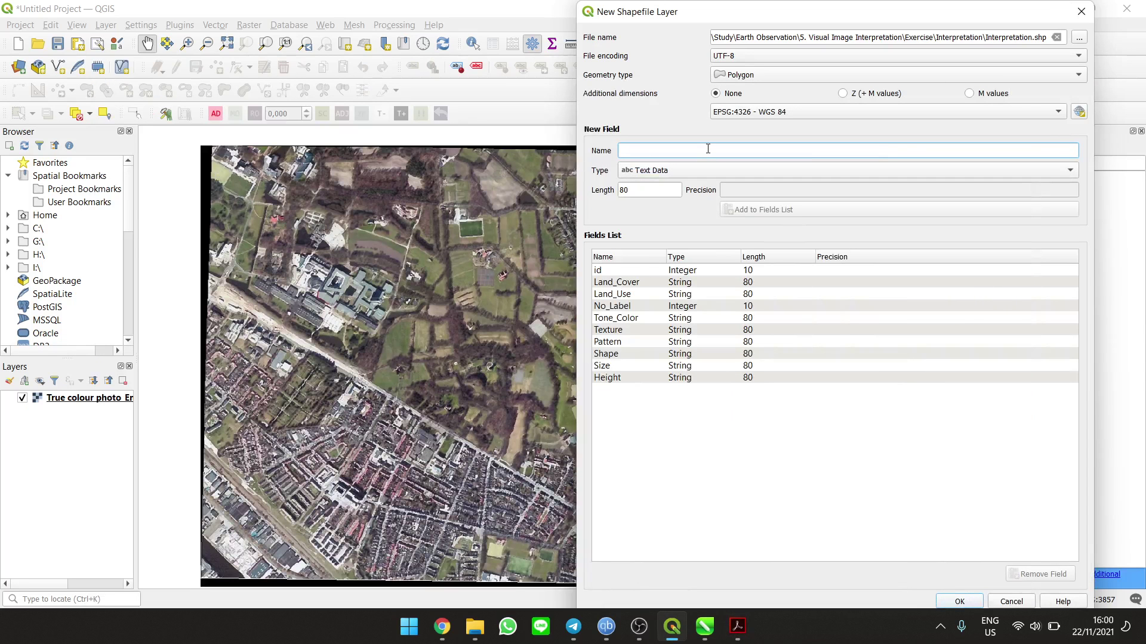
text(Location)
click(762, 209)
text(Unit)
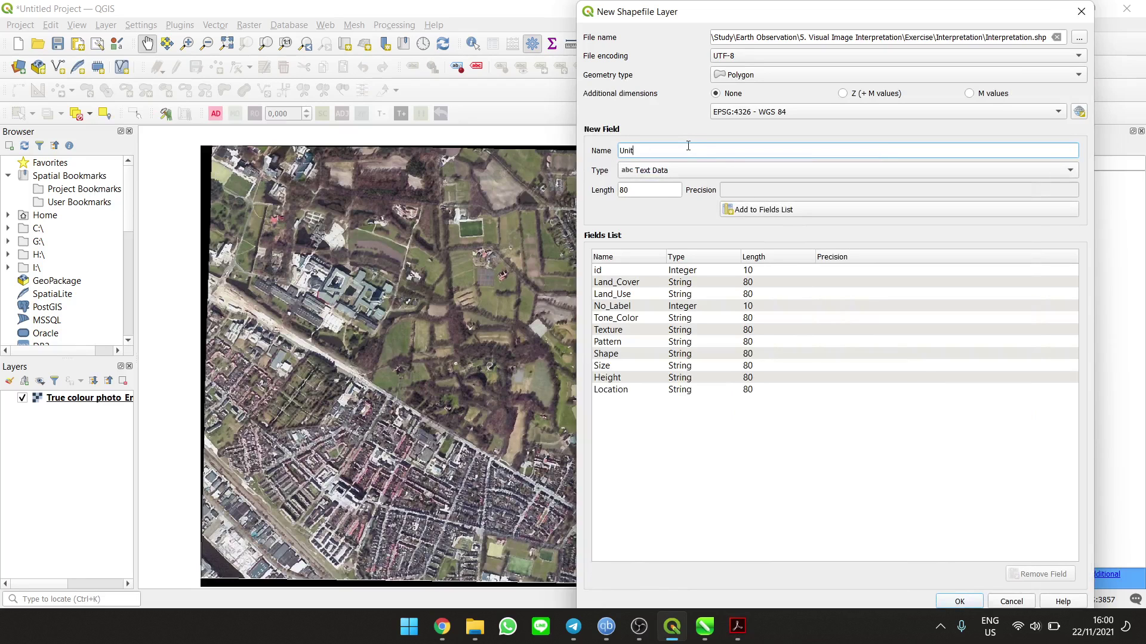
click(754, 209)
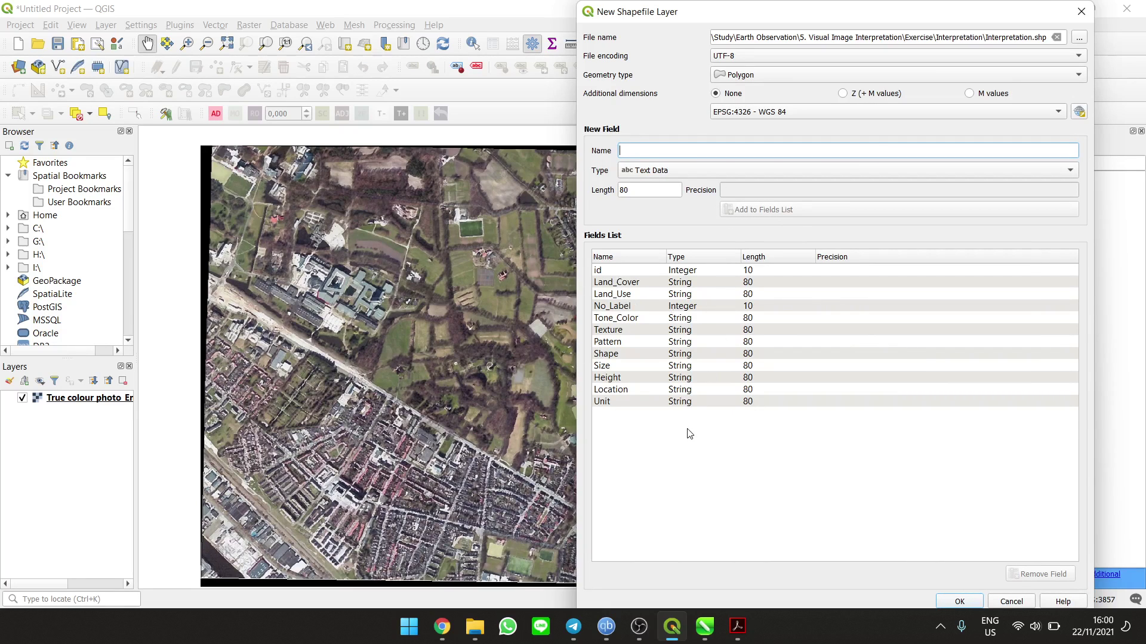
click(957, 602)
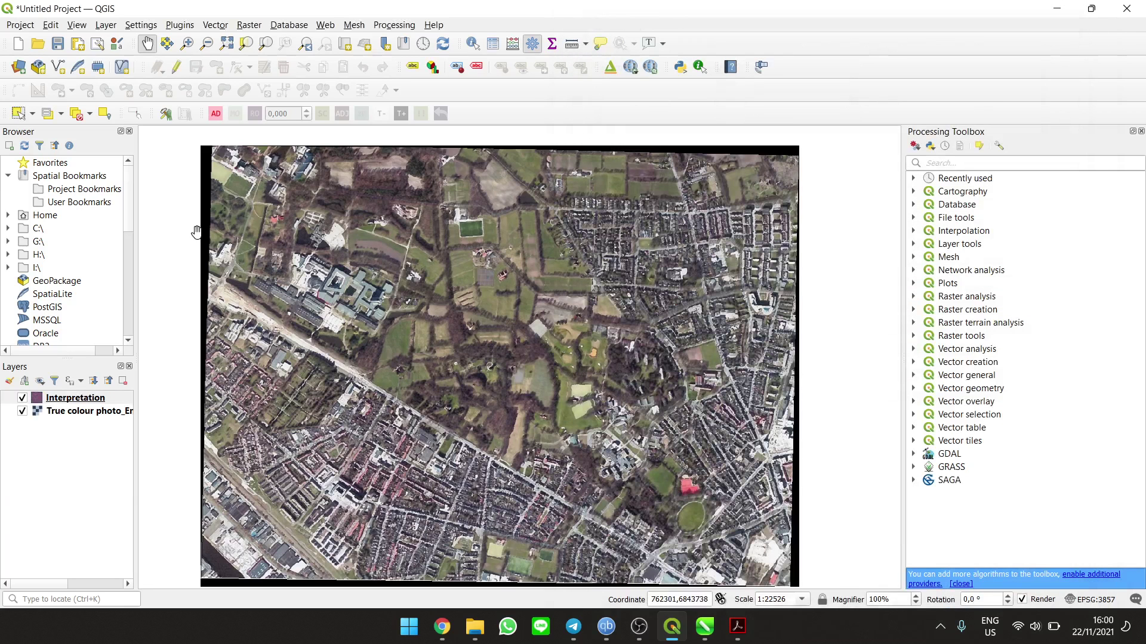
right_click(501, 125)
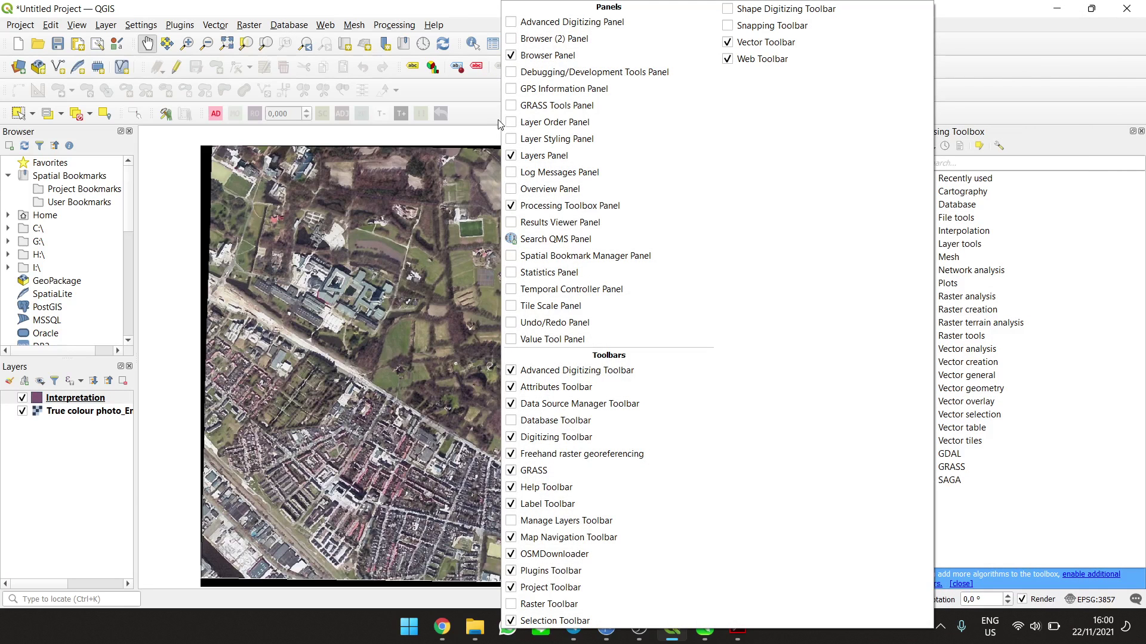
key(Escape)
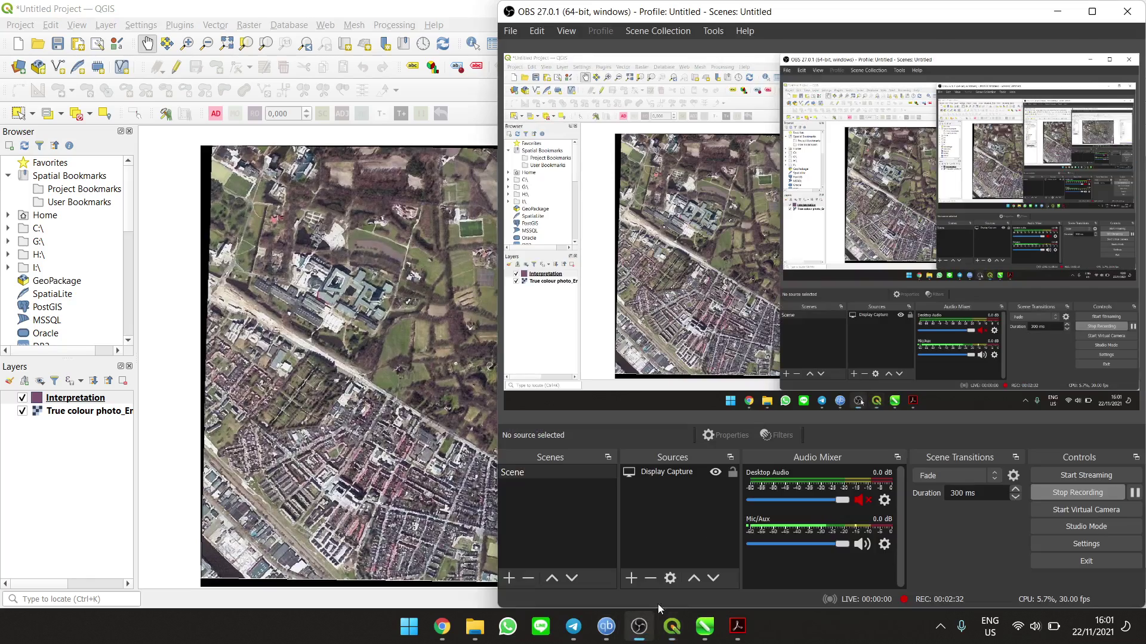
click(639, 626)
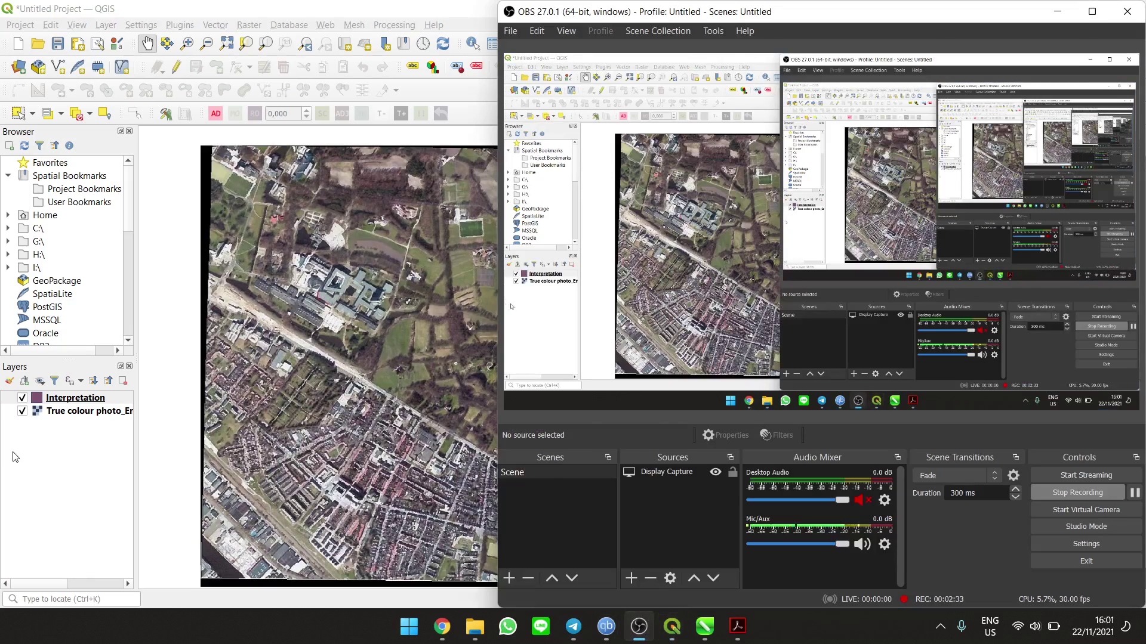
click(99, 403)
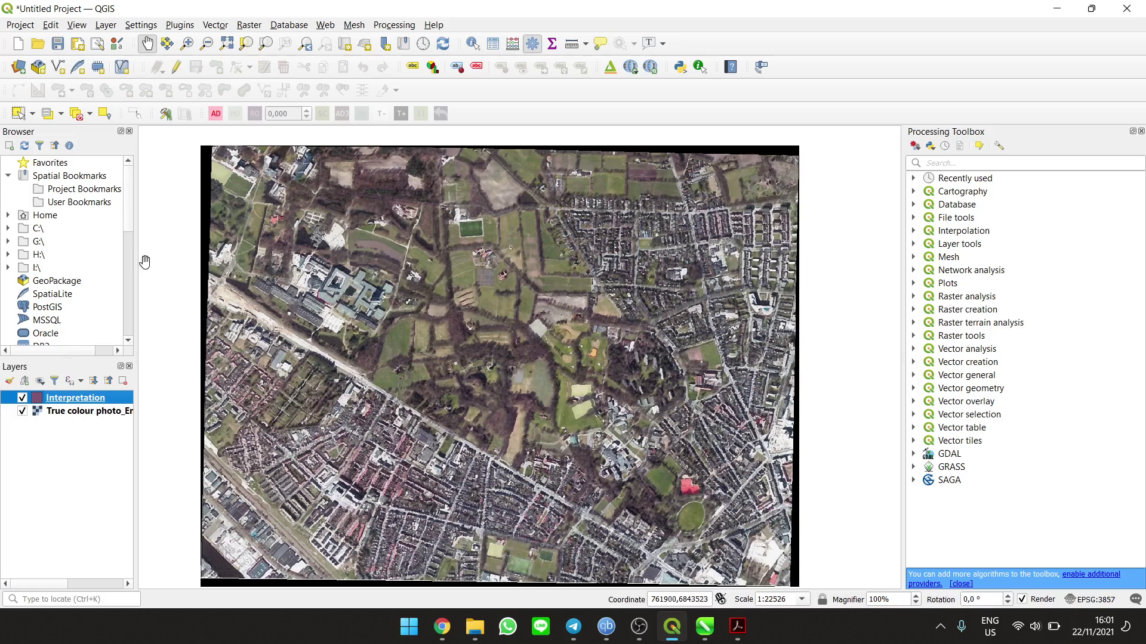
Toggle editing on Interpretation, choose Add Polygon Feature, and zoom into the residential blocks
click(178, 68)
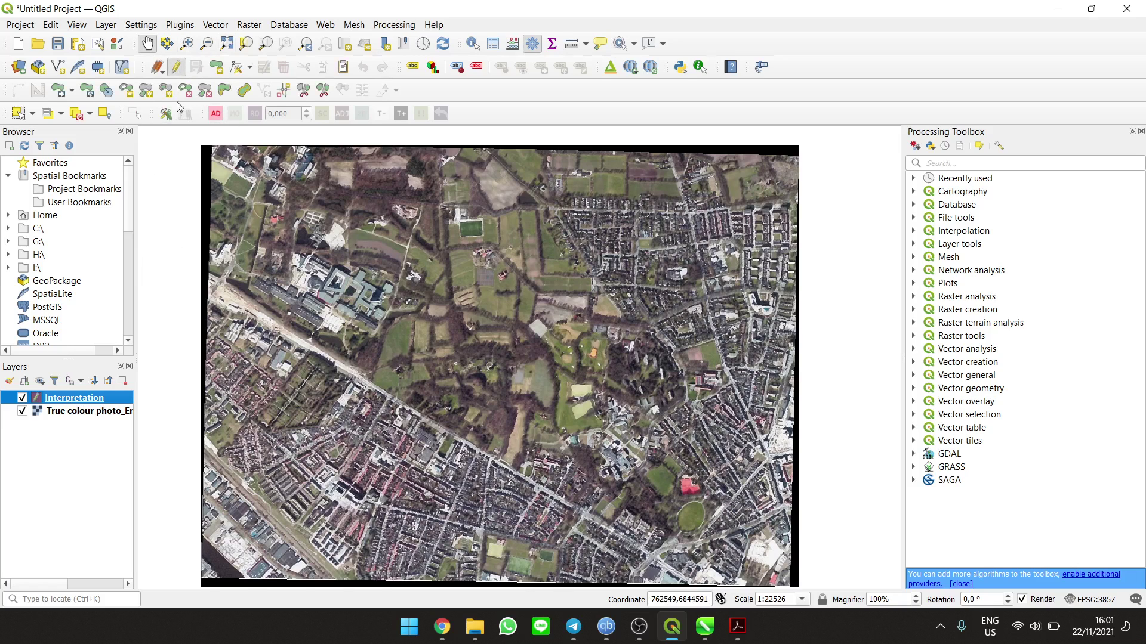
click(222, 71)
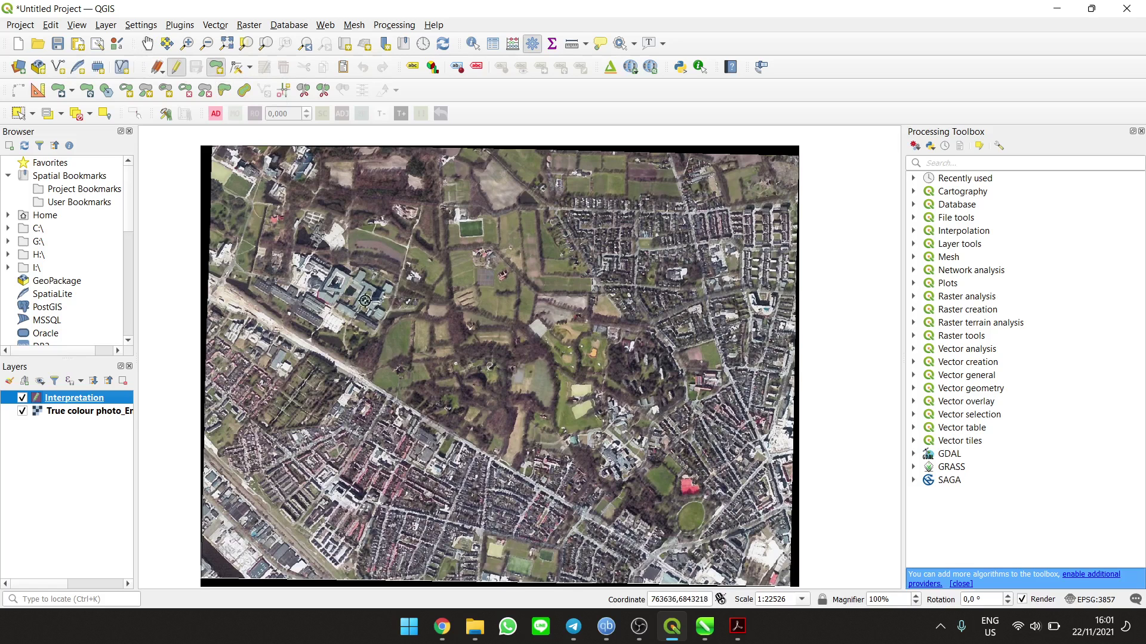
drag(454, 375, 427, 290)
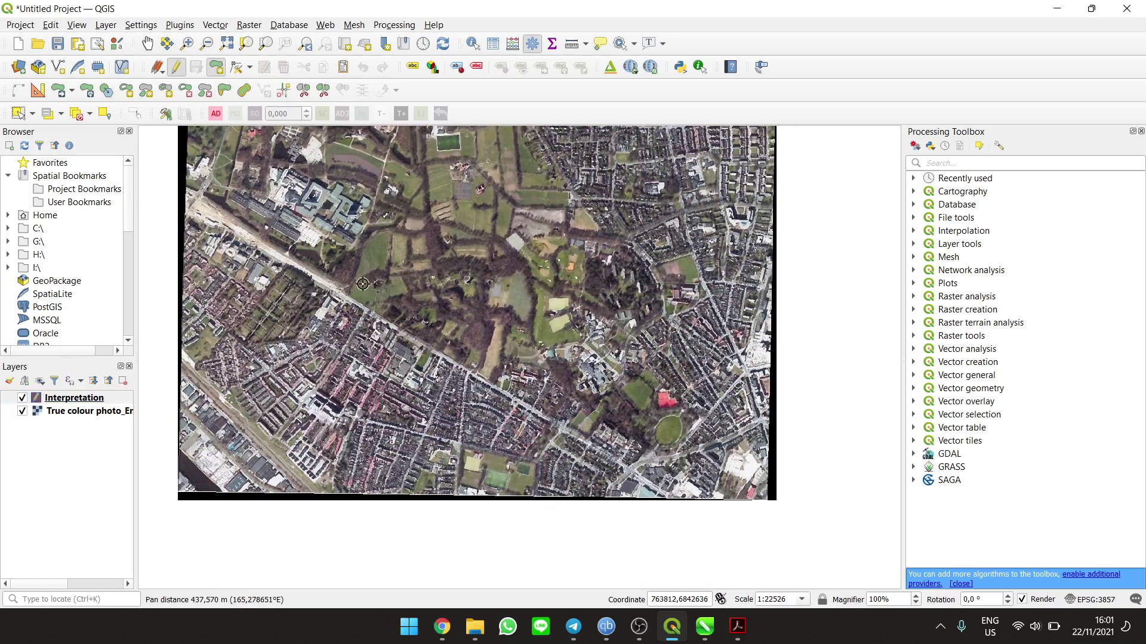
drag(353, 252, 377, 313)
scroll(472, 162, up, 2)
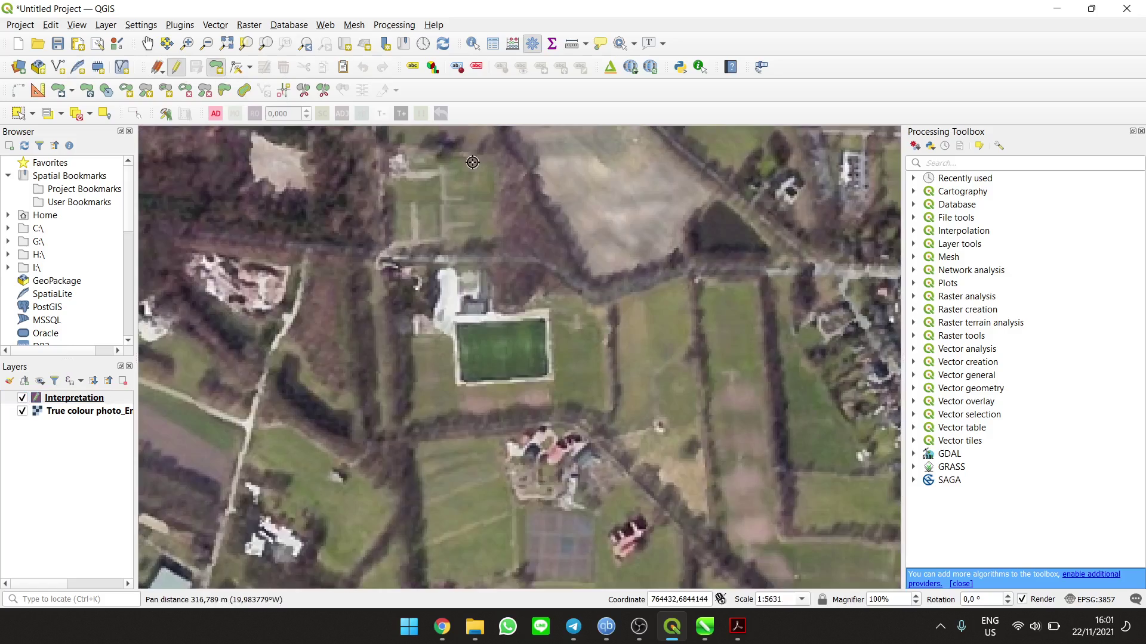
scroll(409, 239, down, 2)
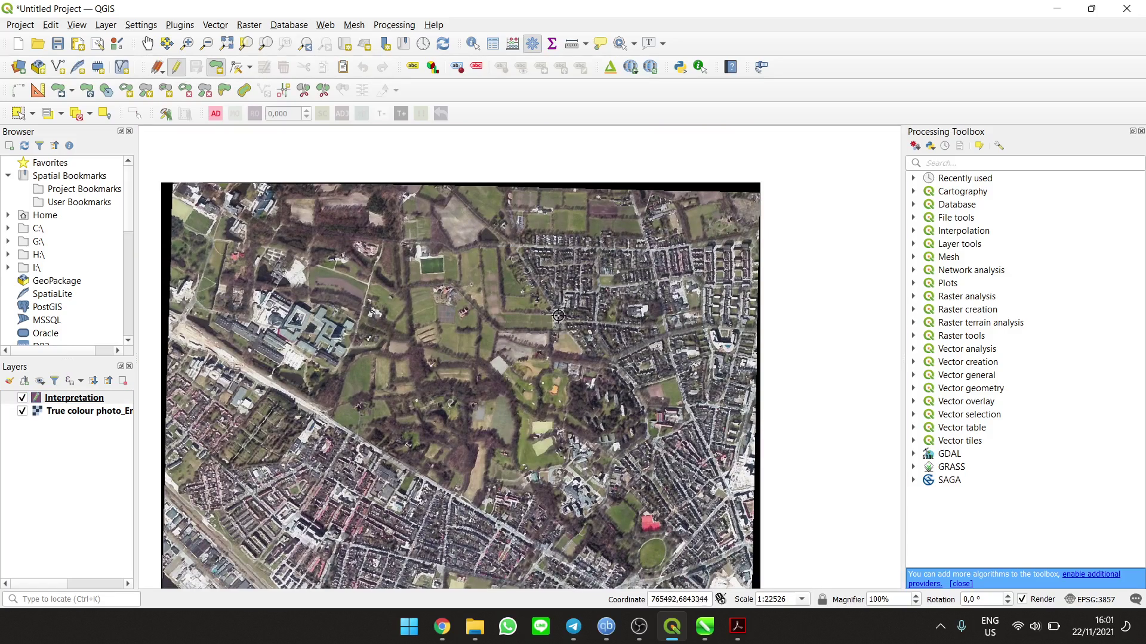
scroll(578, 265, up, 1)
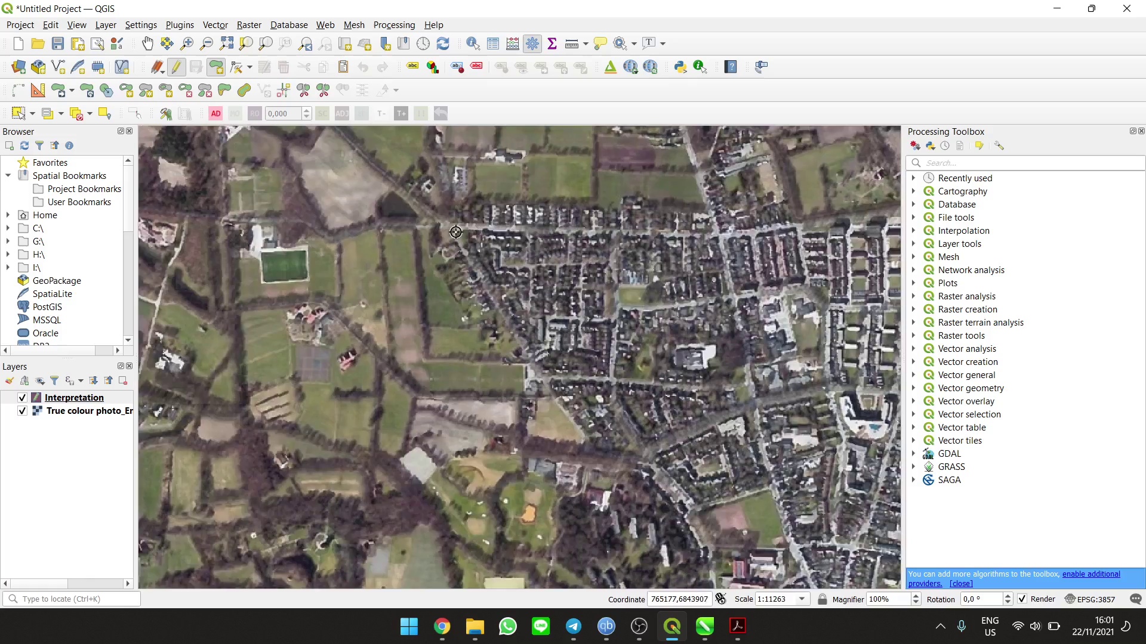
scroll(455, 233, up, 1)
scroll(443, 230, down, 1)
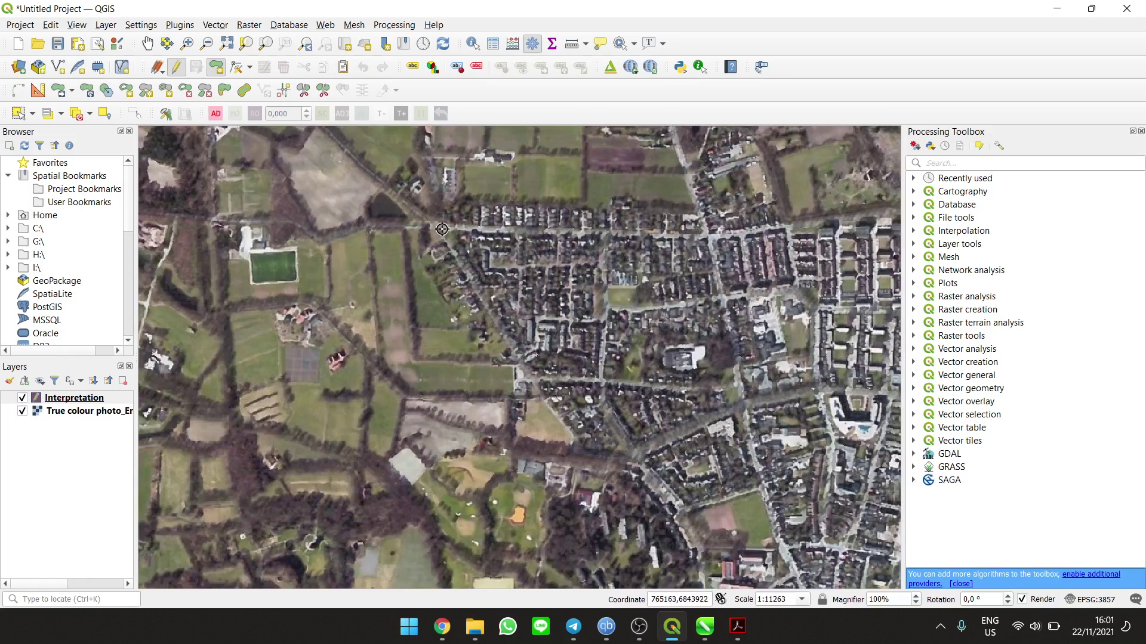
scroll(442, 230, down, 2)
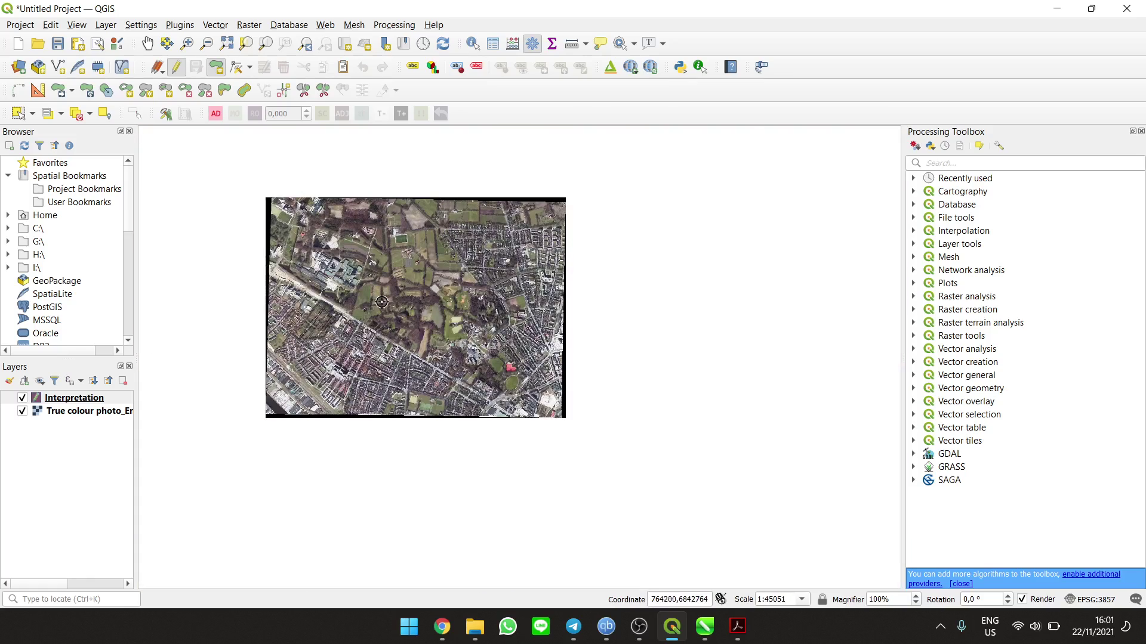
scroll(382, 302, up, 1)
drag(350, 326, 346, 269)
scroll(345, 271, up, 1)
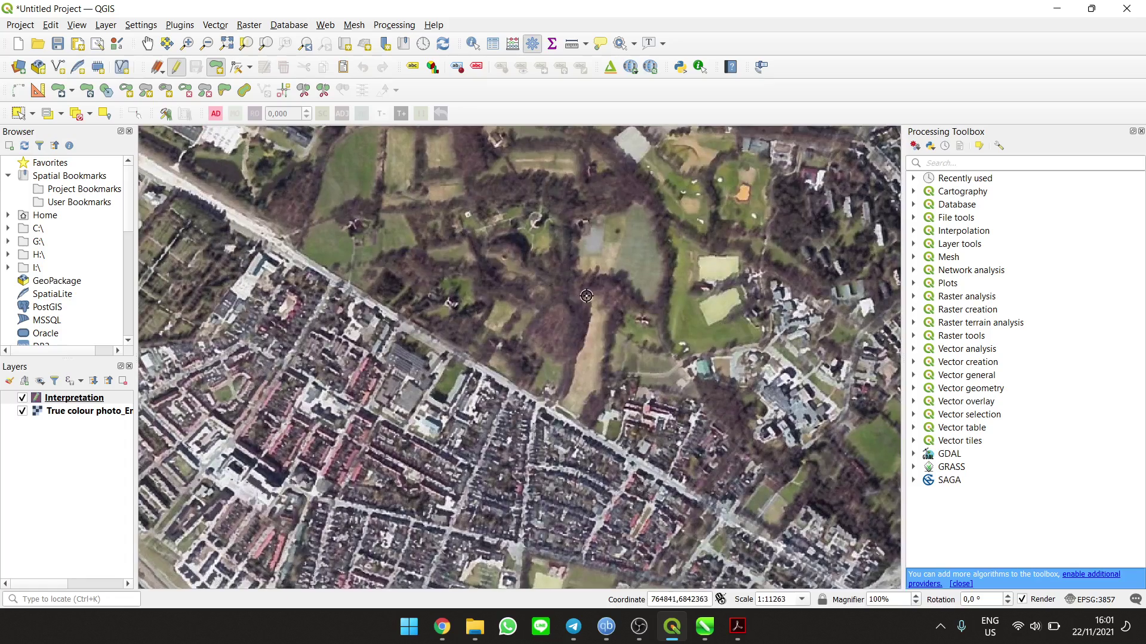
scroll(586, 296, down, 1)
scroll(395, 228, up, 1)
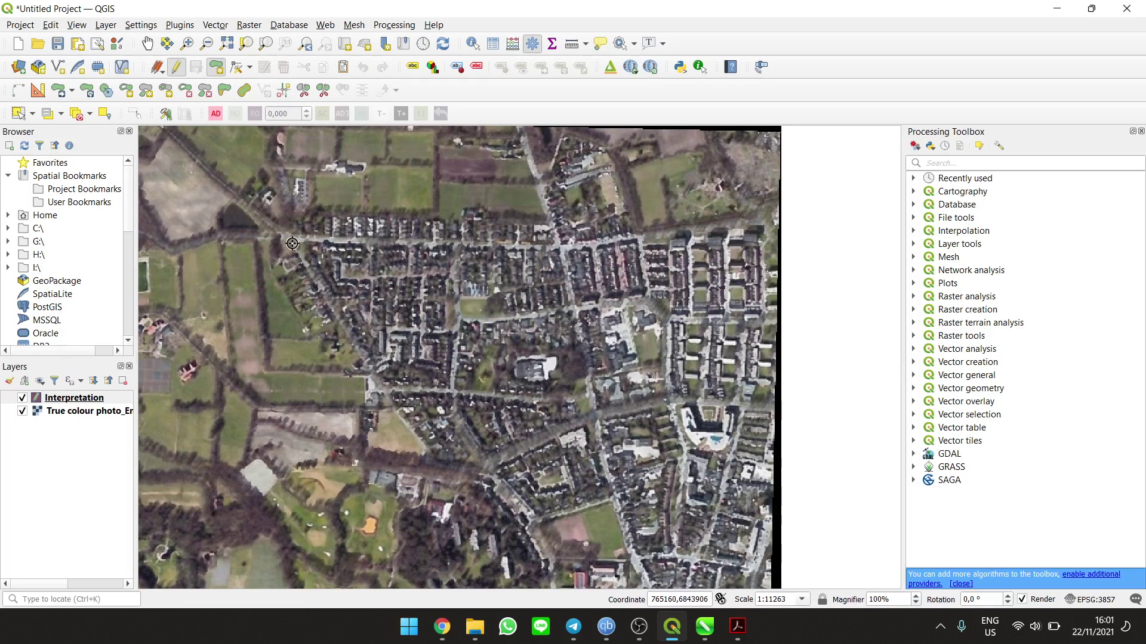
Make two trial outlines of the residential block and discard both
click(270, 262)
click(292, 245)
key(Escape)
click(296, 244)
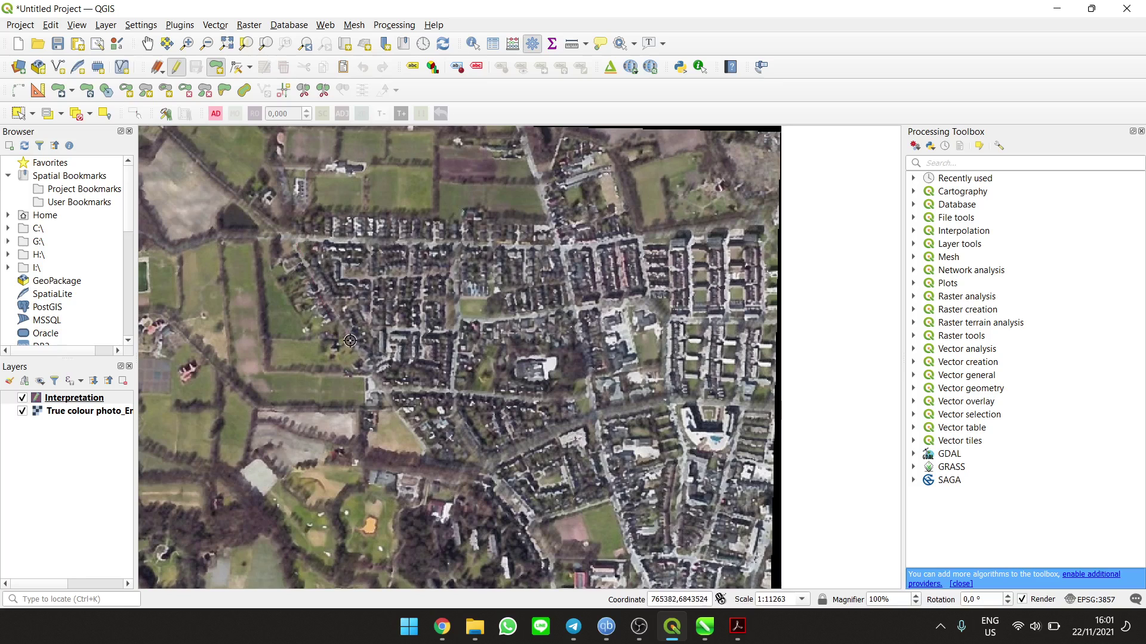
click(387, 387)
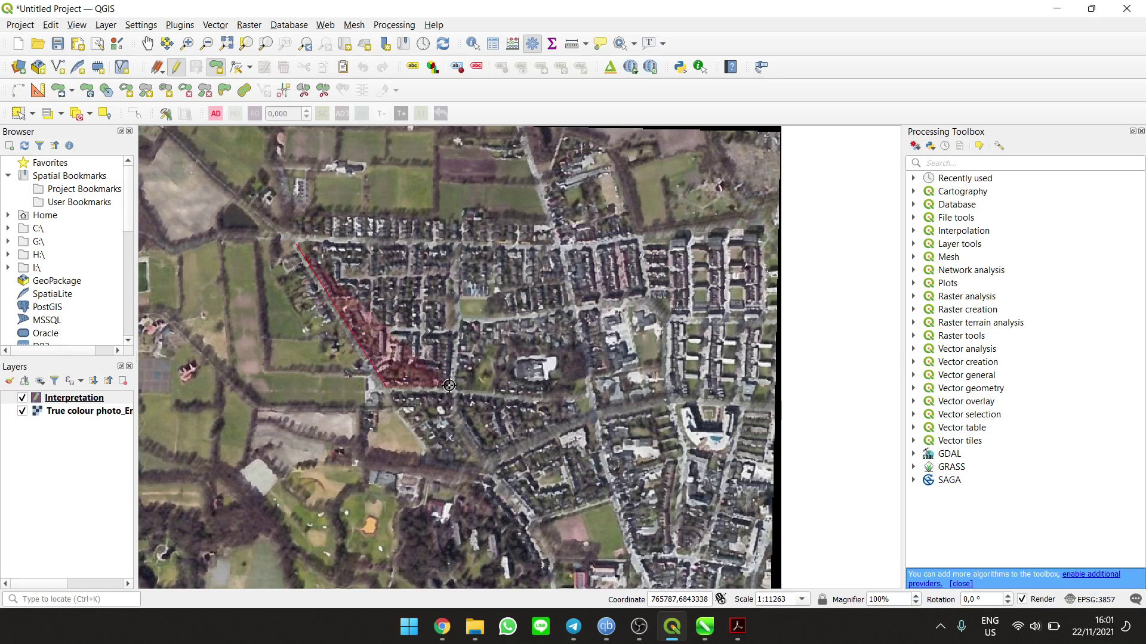
click(445, 373)
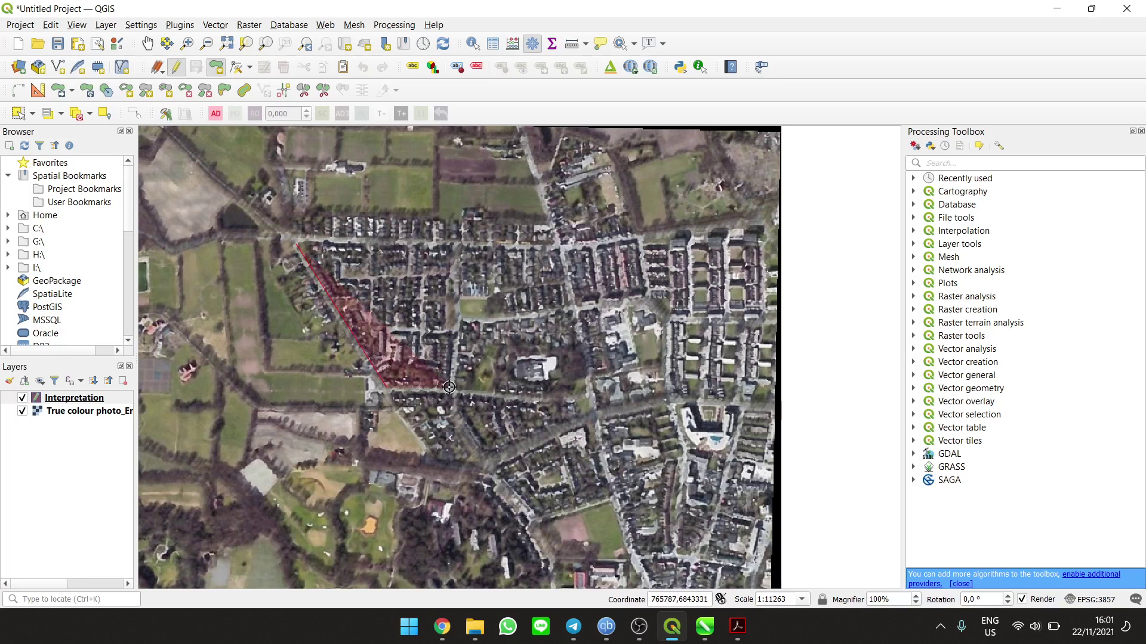
right_click(448, 335)
click(468, 532)
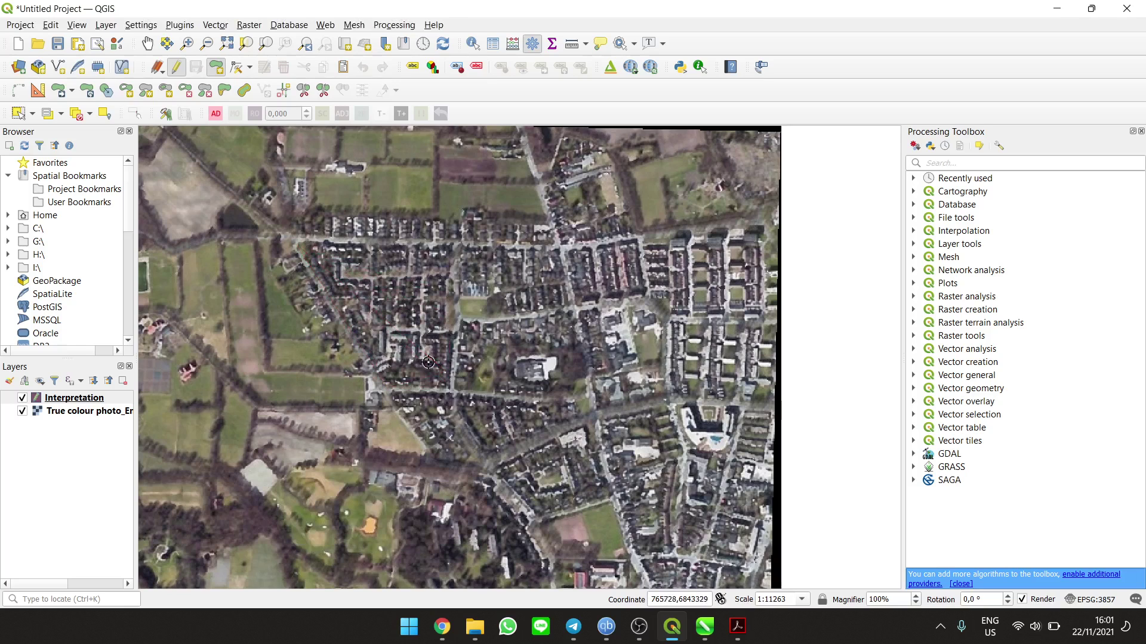
Outline the residential block with five corners and right-click to finish the polygon
click(385, 386)
click(450, 387)
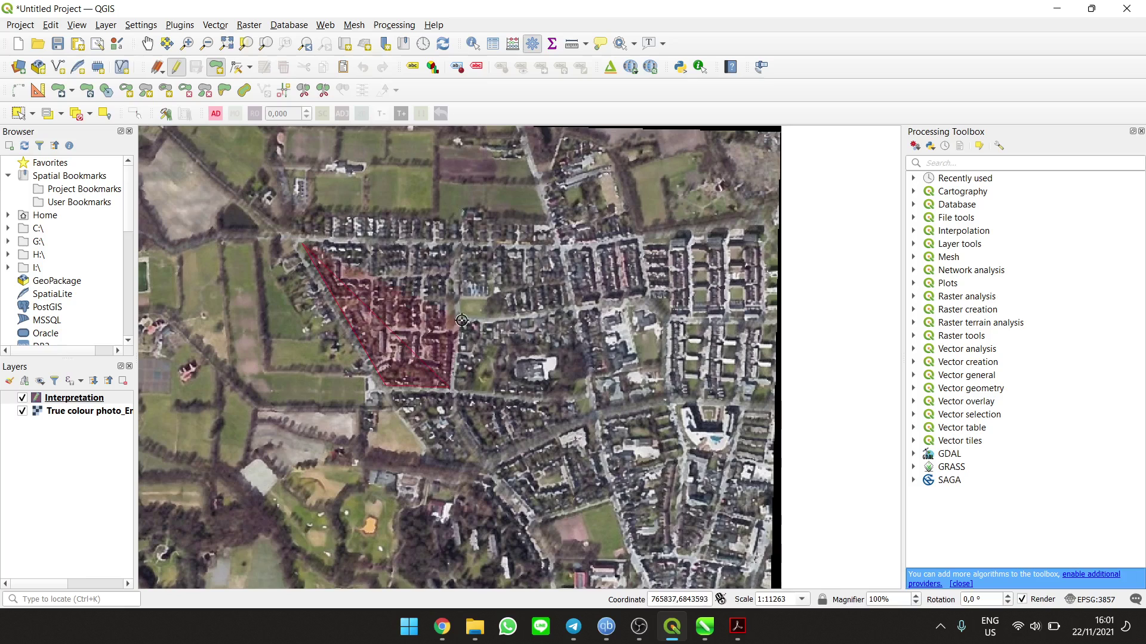
click(456, 321)
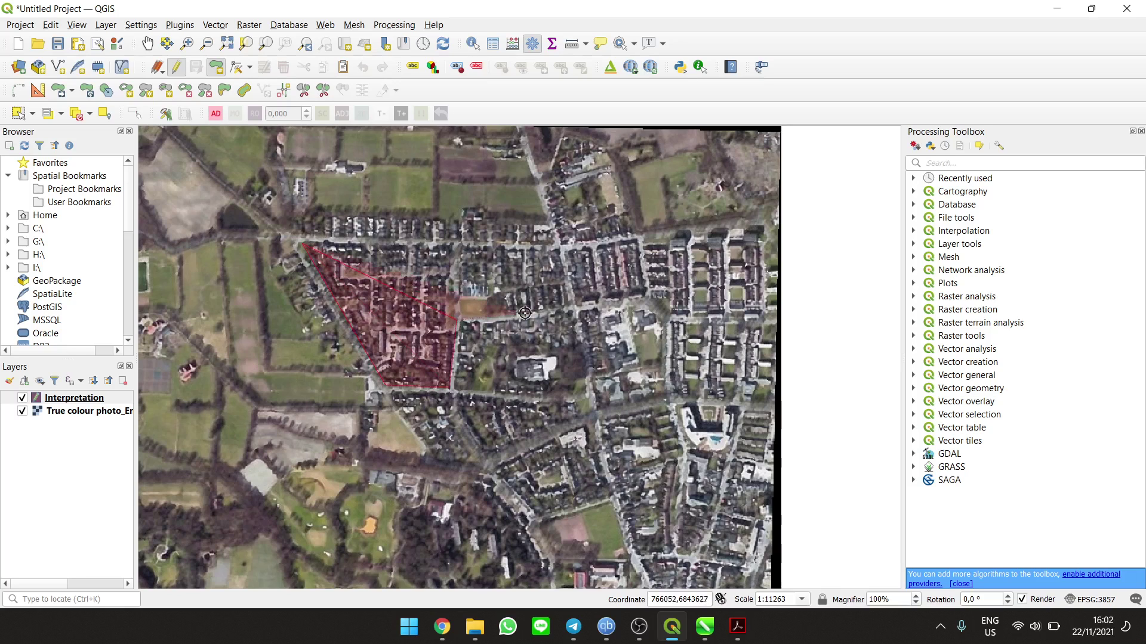
click(571, 307)
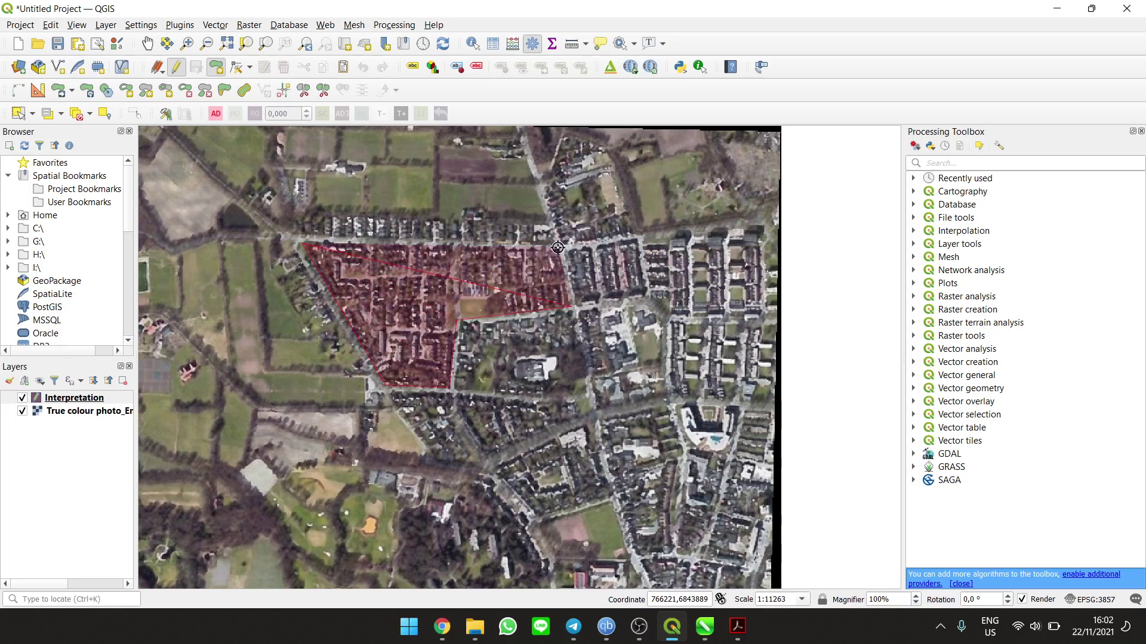
click(559, 248)
right_click(488, 264)
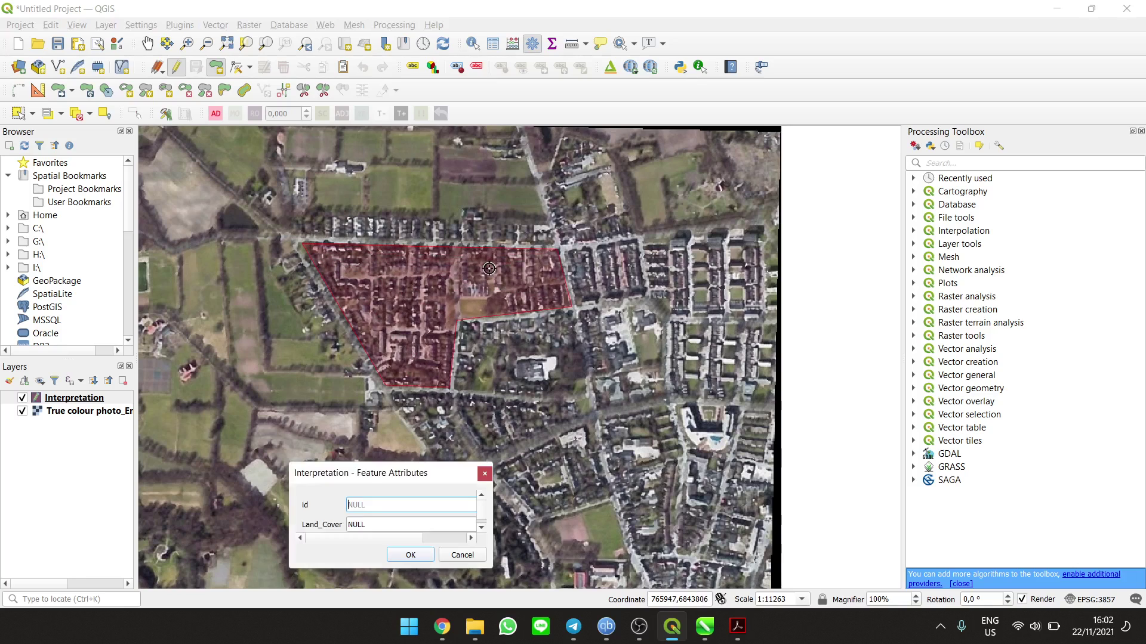
Enter Land_Cover Built-Up, Land_Use Residence, No_Label 1, Tone_Color Dark and Texture Coarse
drag(374, 473, 521, 312)
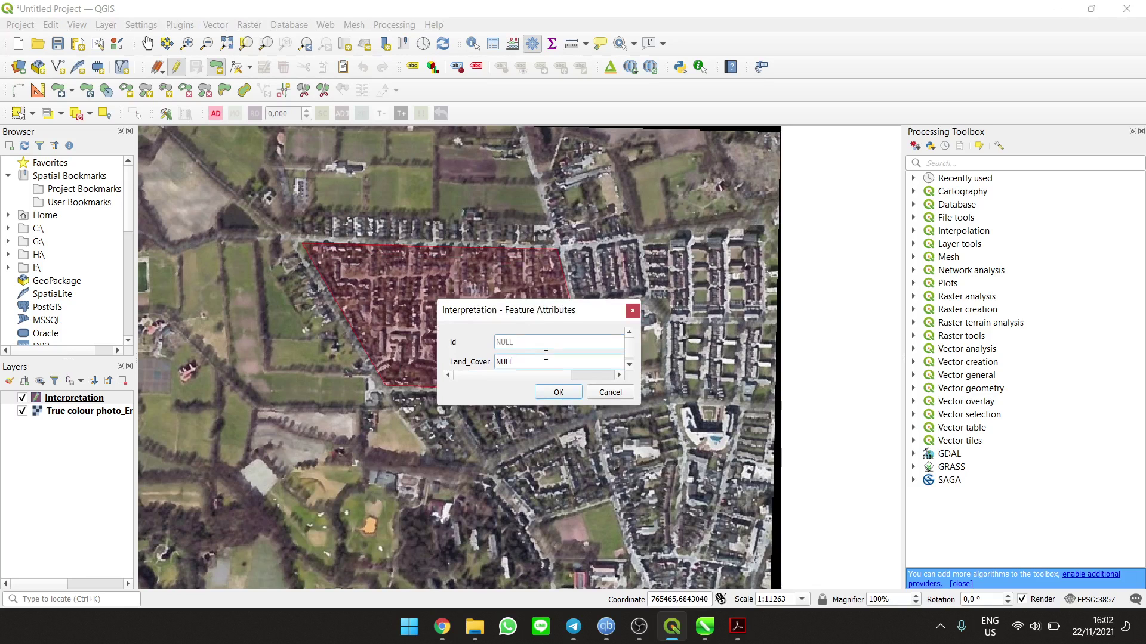
click(546, 356)
text(Built-Up)
key(Tab)
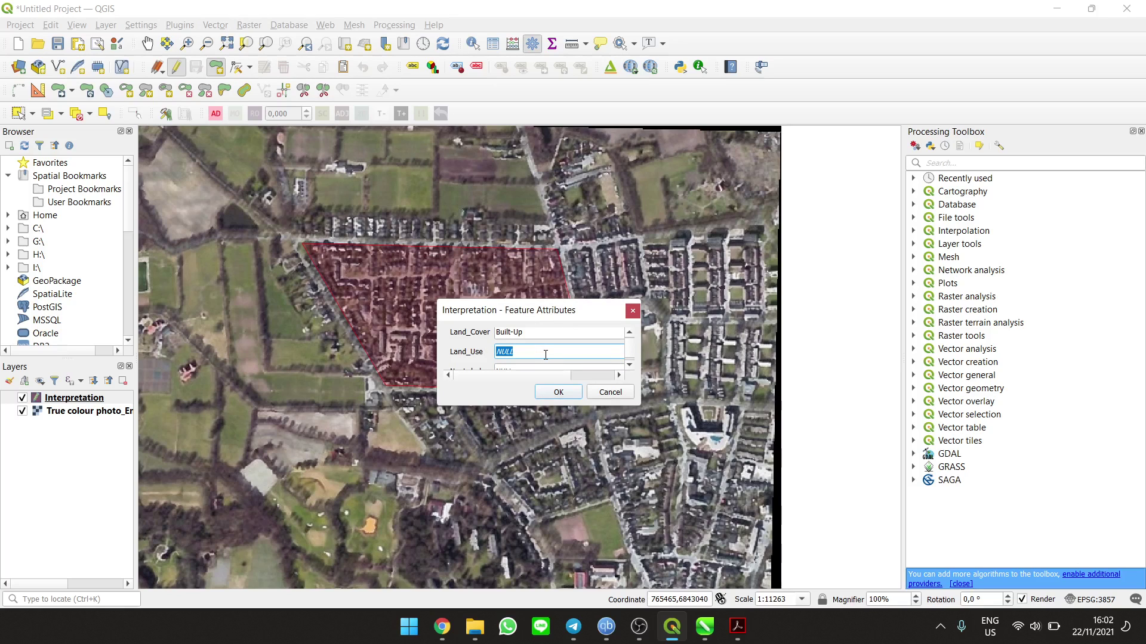
text(Residence)
key(Tab)
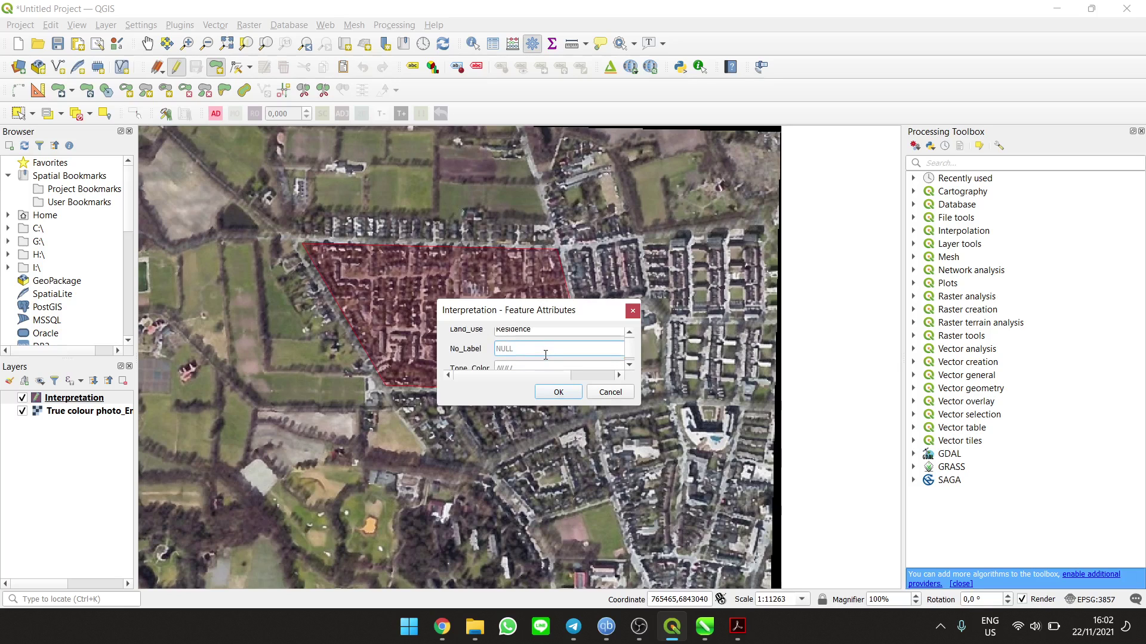
text(1)
key(Tab)
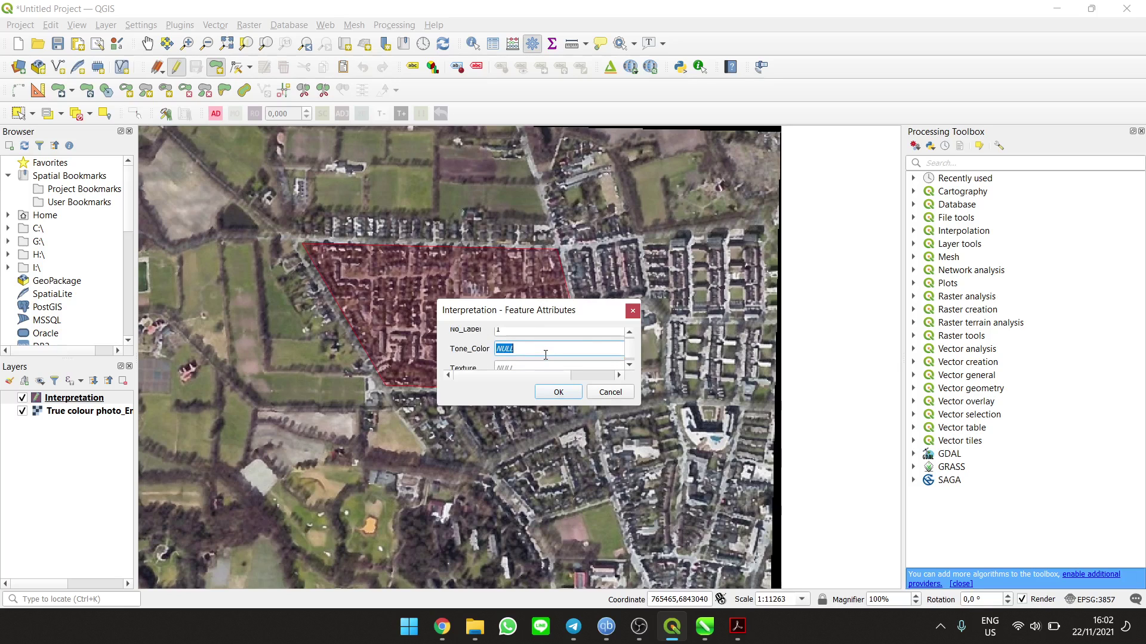
text(Dark)
key(Tab)
text(Coarse)
Set Shape to Rectangular and Pattern to Grid
key(Tab)
text(Structural)
key(BackSpace)
key(BackSpace)
key(BackSpace)
key(BackSpace)
key(BackSpace)
key(BackSpace)
key(BackSpace)
key(BackSpace)
key(BackSpace)
text(Rectangular)
key(Tab)
key(BackSpace)
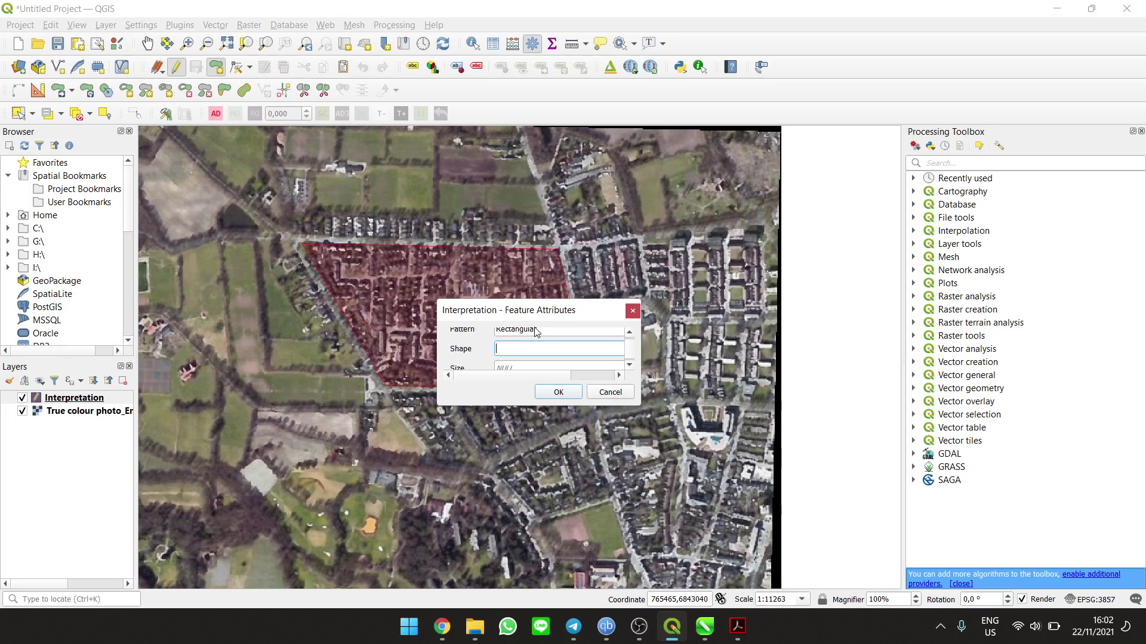
key(shift+Tab)
key(ctrl+c)
click(539, 351)
key(ctrl+v)
click(556, 329)
double_click(556, 328)
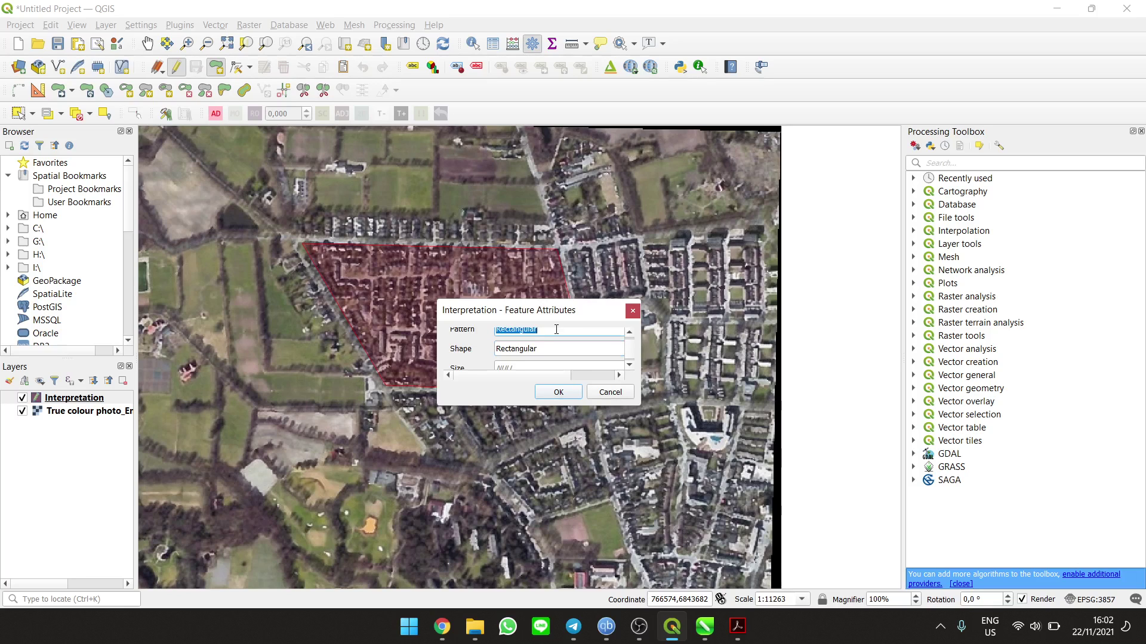
text(Grid)
Enter Size Small and Location 'Close to each other', leaving Height blank, and save the feature
key(Tab)
key(Tab)
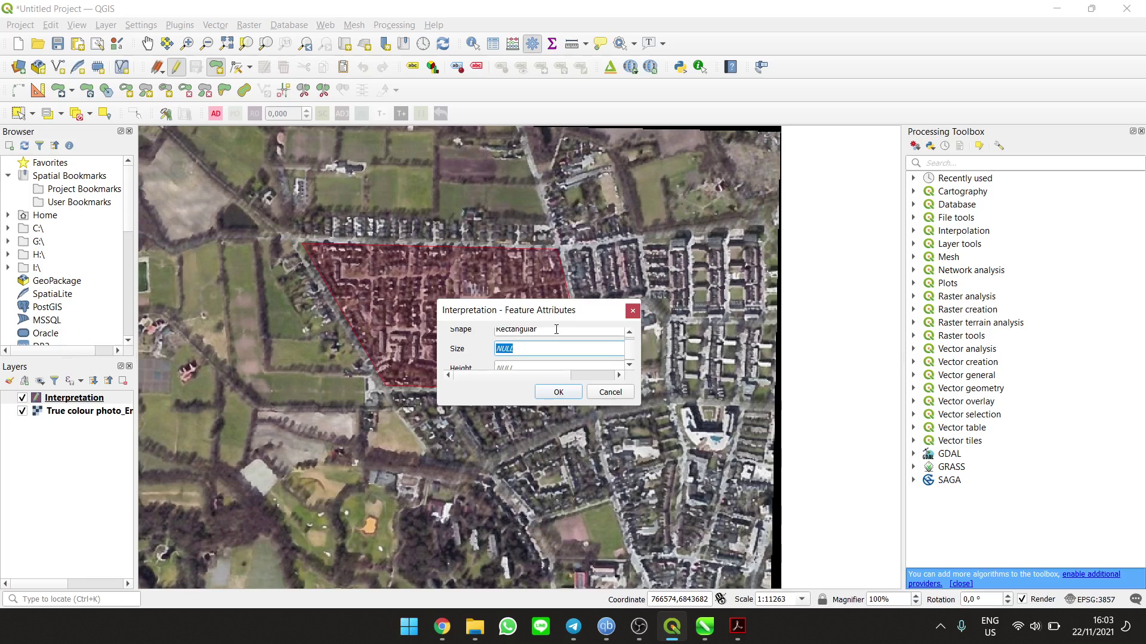
text(Smalll)
key(Tab)
key(Tab)
text(Inside)
key(BackSpace)
key(BackSpace)
key(BackSpace)
key(BackSpace)
key(BackSpace)
key(BackSpace)
text(Close to each other)
key(Tab)
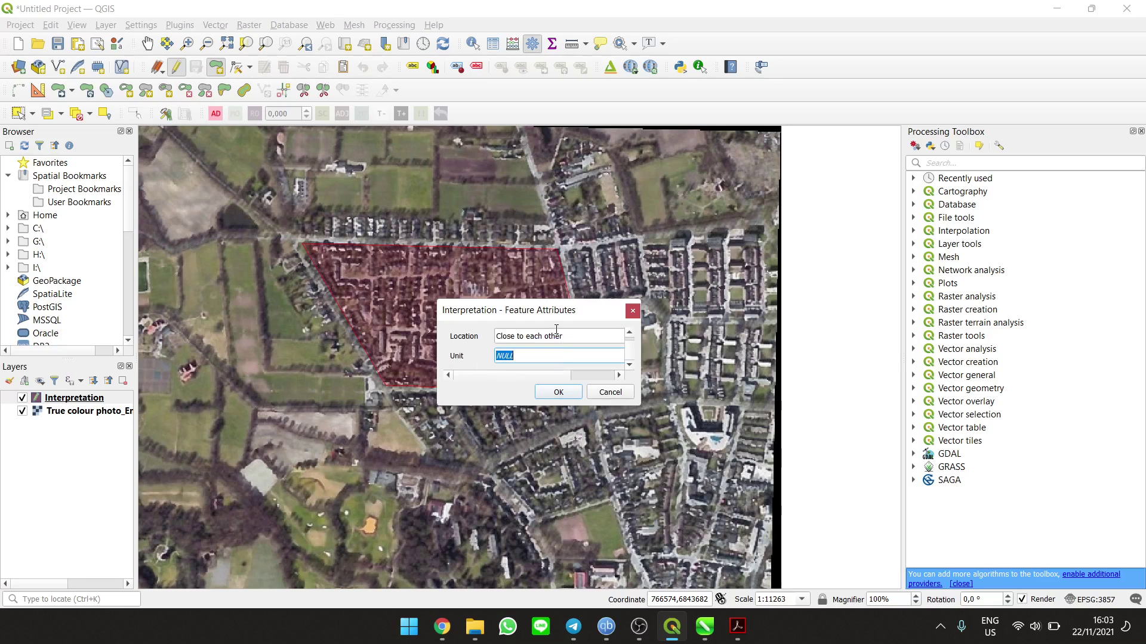
click(557, 391)
Zoom and pan the aerial photo to the large building complex west of the residence
scroll(604, 298, down, 1)
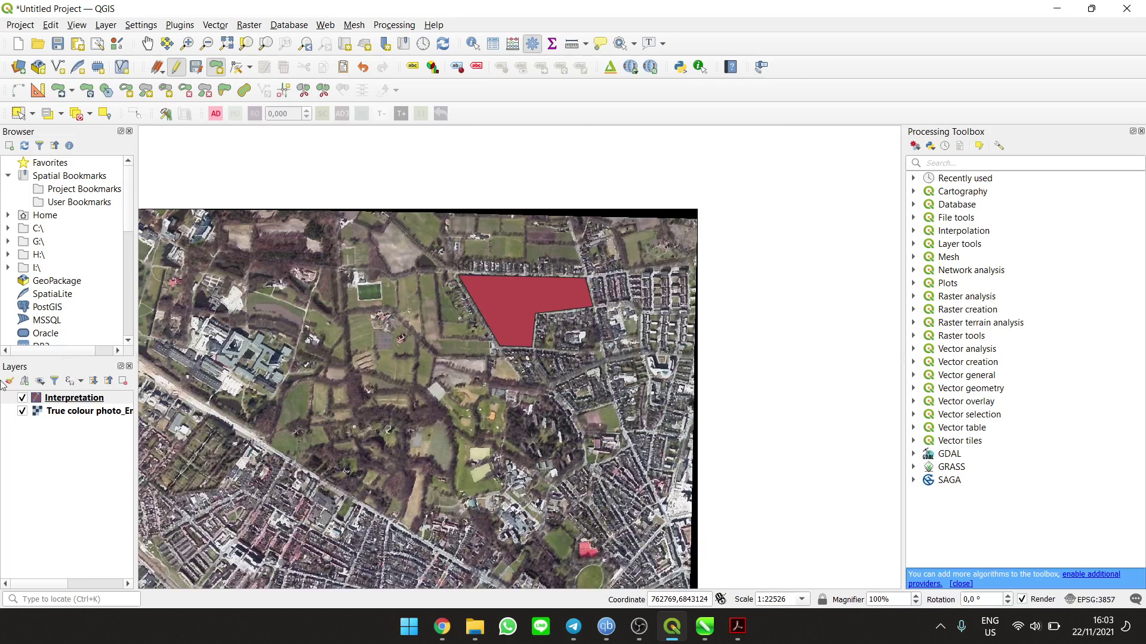
scroll(520, 253, down, 1)
scroll(582, 291, up, 1)
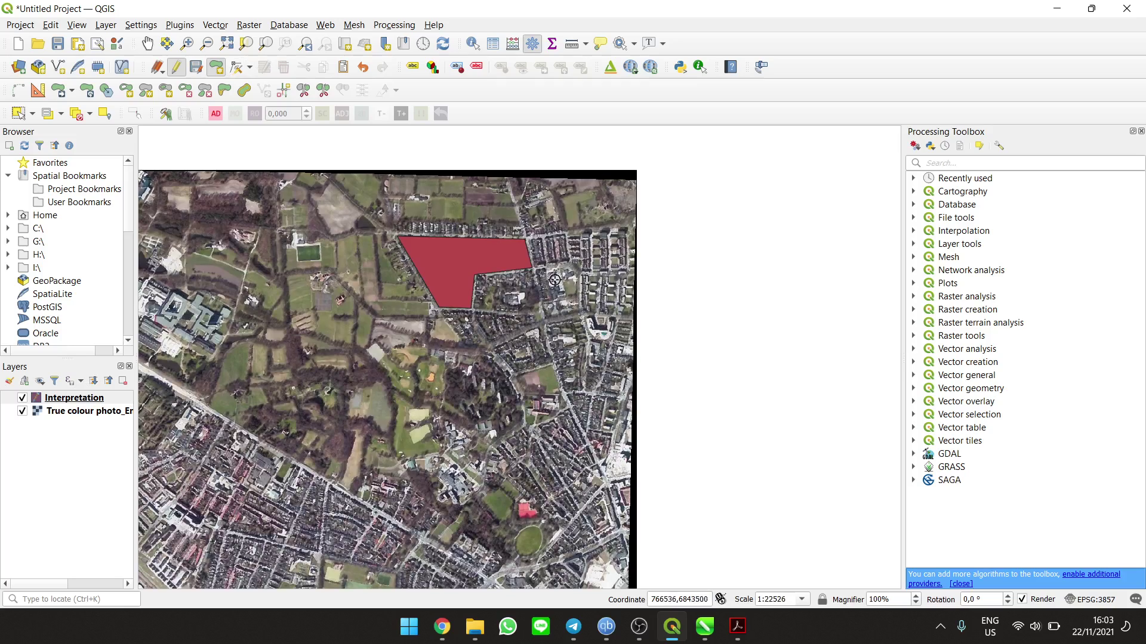
scroll(567, 257, down, 1)
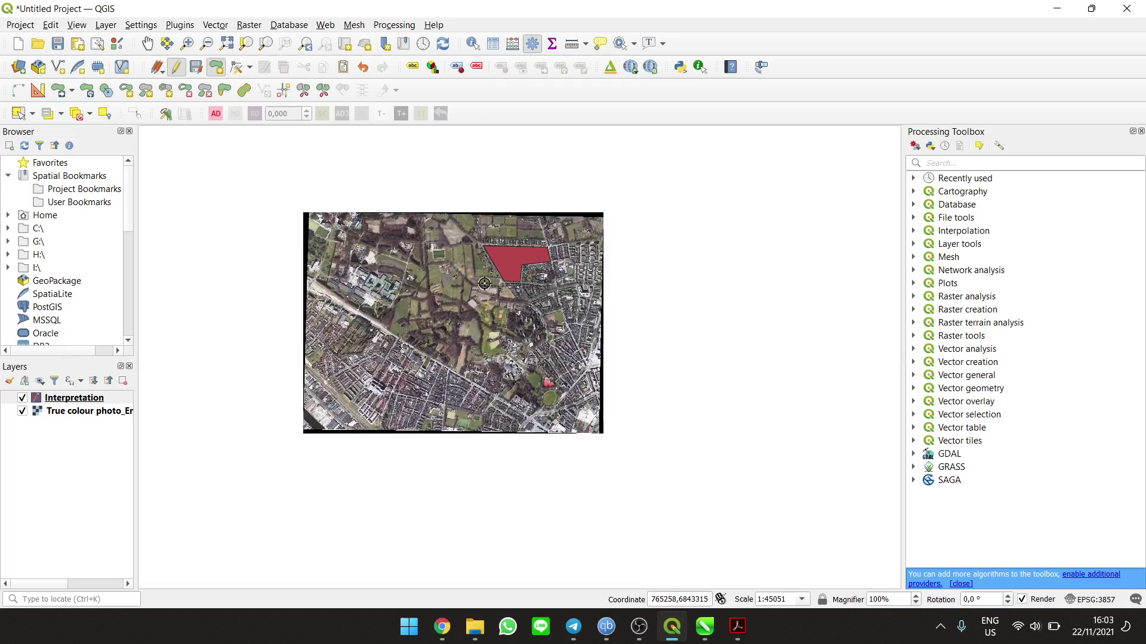
scroll(432, 288, up, 1)
scroll(458, 326, up, 1)
scroll(453, 283, down, 1)
scroll(626, 327, up, 1)
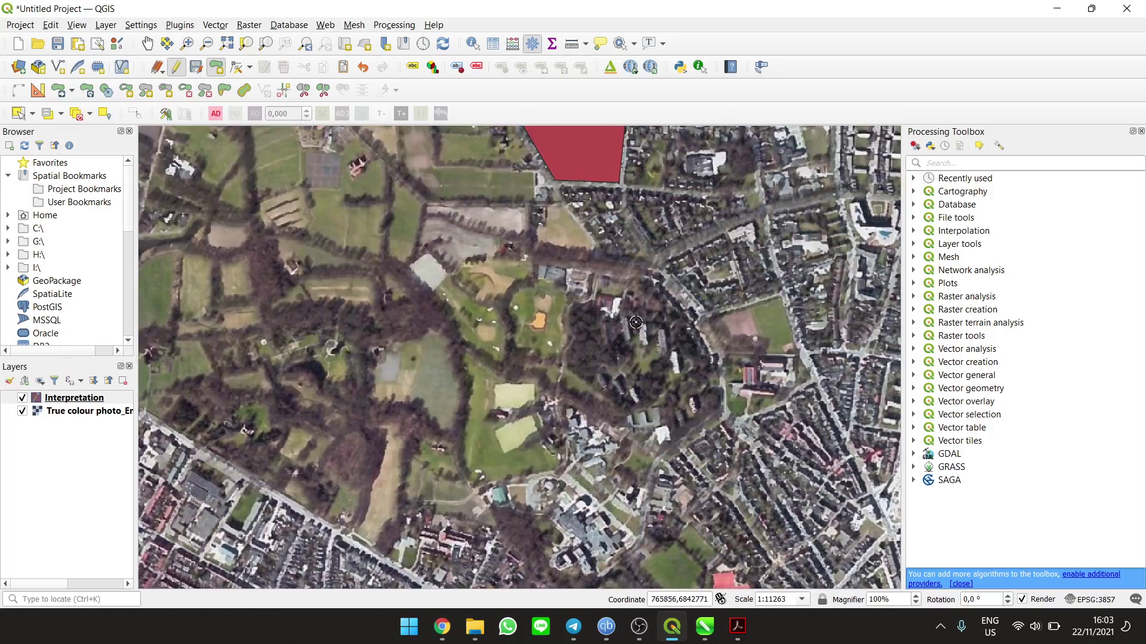
scroll(635, 322, down, 1)
drag(294, 172, 460, 326)
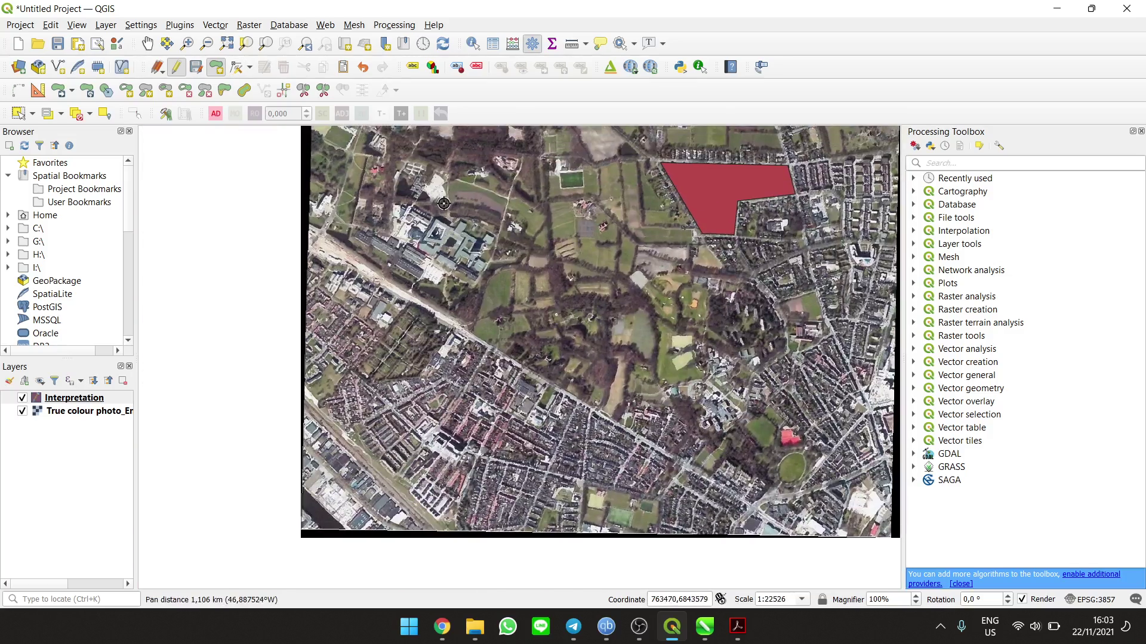
scroll(443, 204, up, 1)
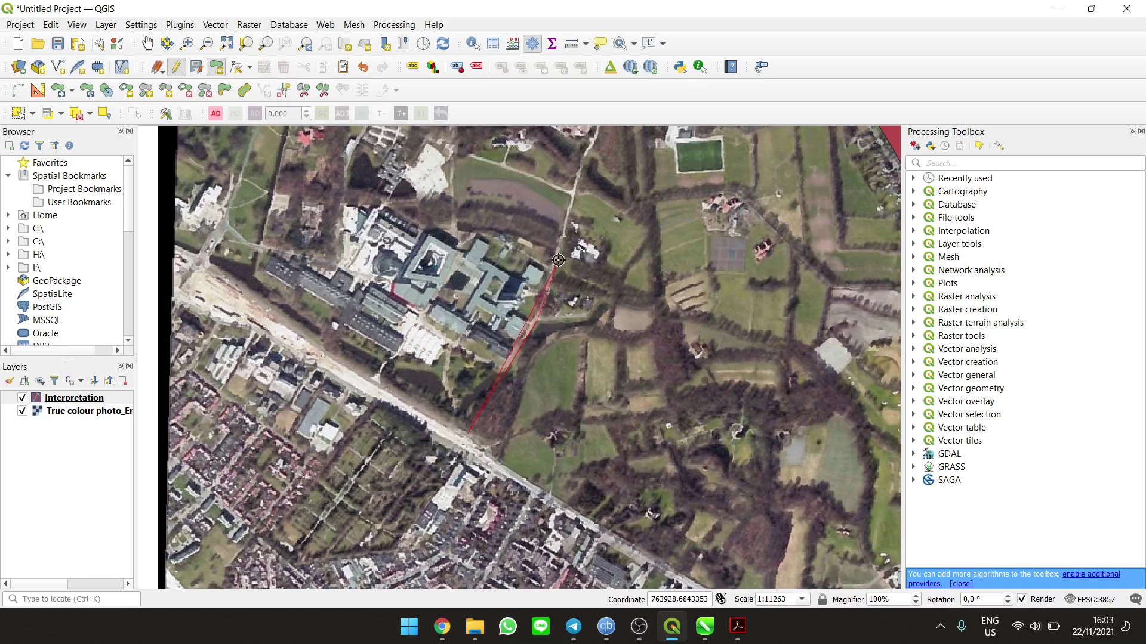
Outline the building complex with a seven-corner polygon and finish it
drag(563, 213, 601, 324)
click(492, 331)
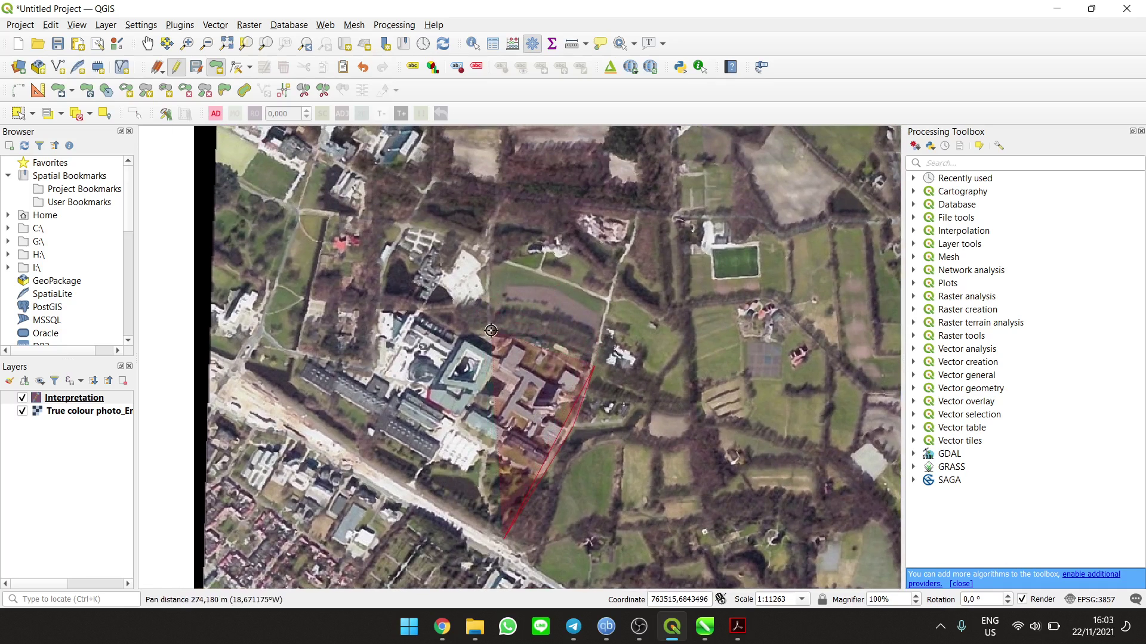
click(492, 239)
click(409, 222)
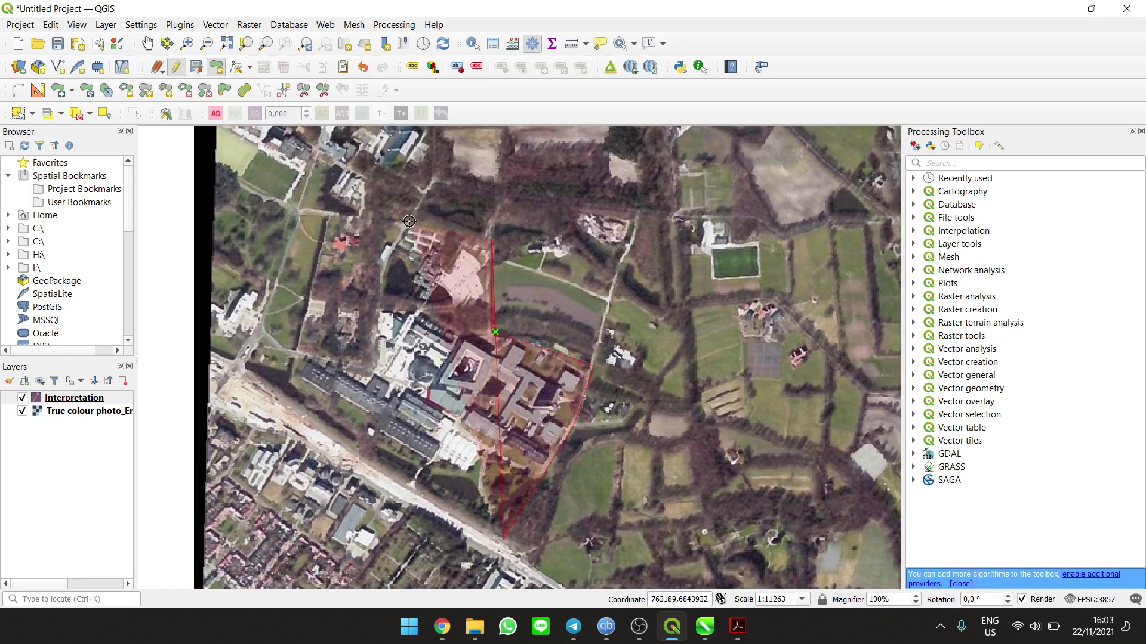
click(386, 263)
click(373, 368)
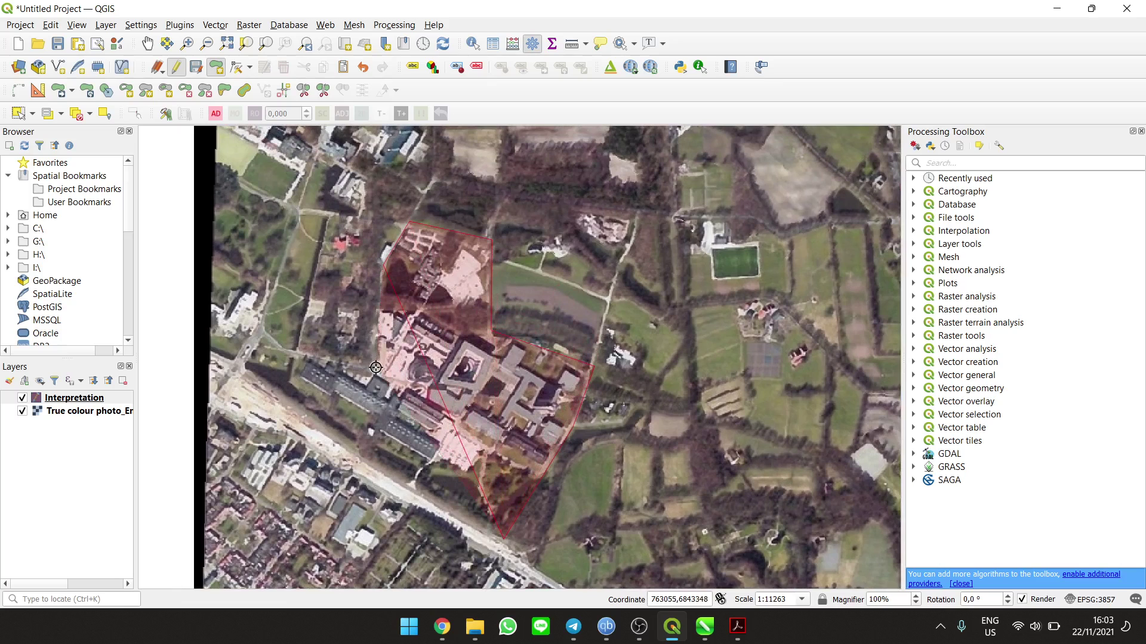
click(253, 346)
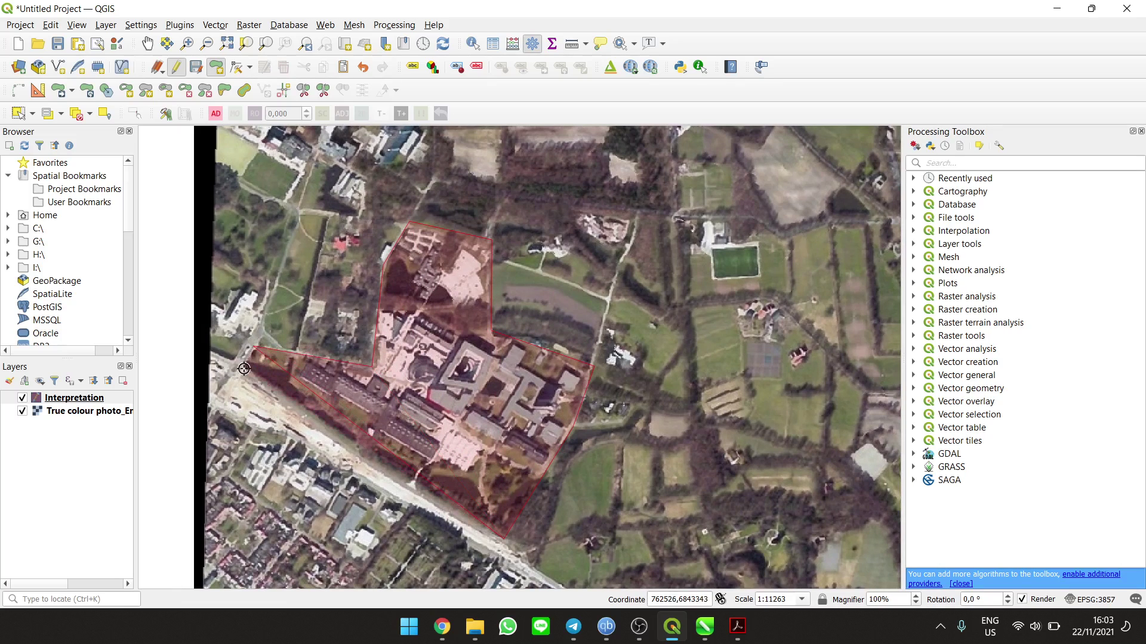
click(245, 369)
right_click(244, 368)
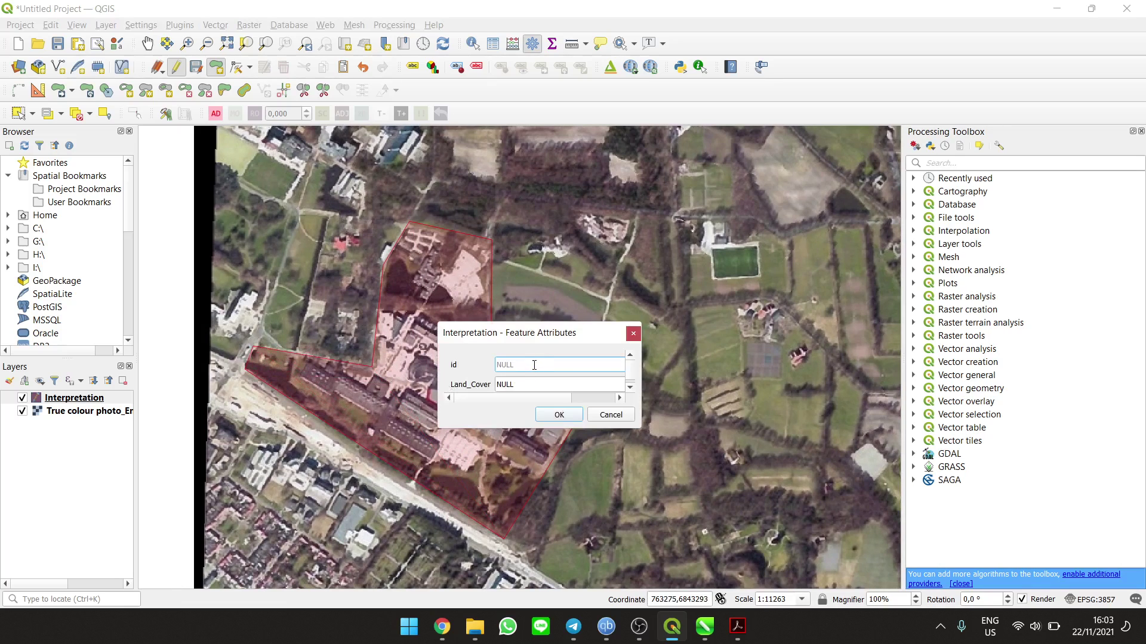
Enter Land_Cover 'Built-Up', Land_Use 'Education' and No_Label 2 for the building complex
key(Tab)
text(Buil)
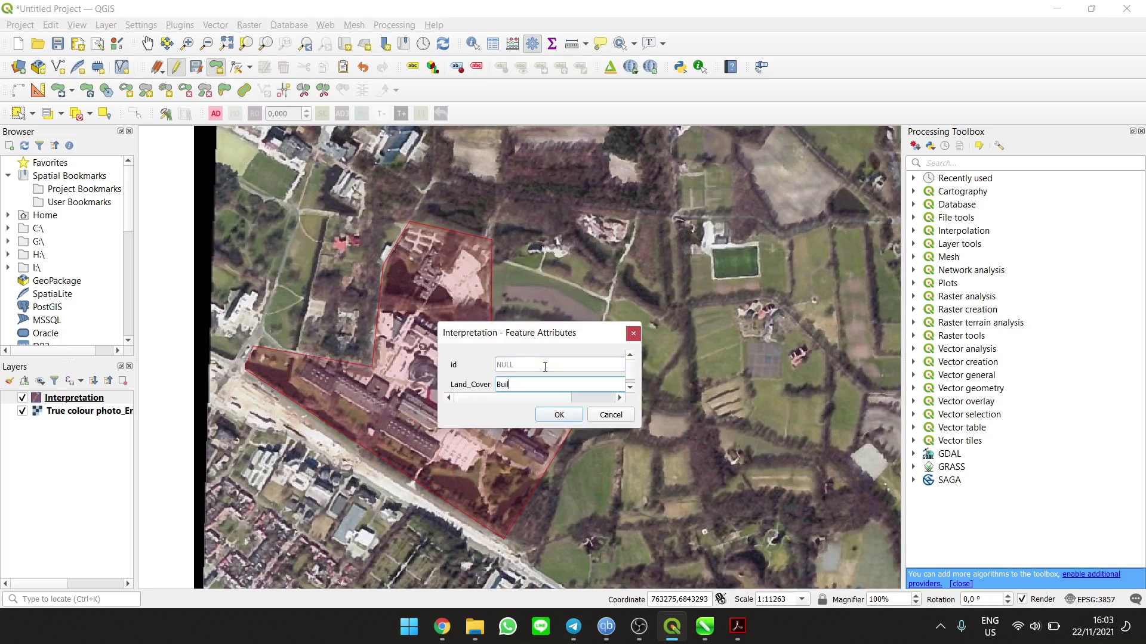
text(t-Up)
key(Tab)
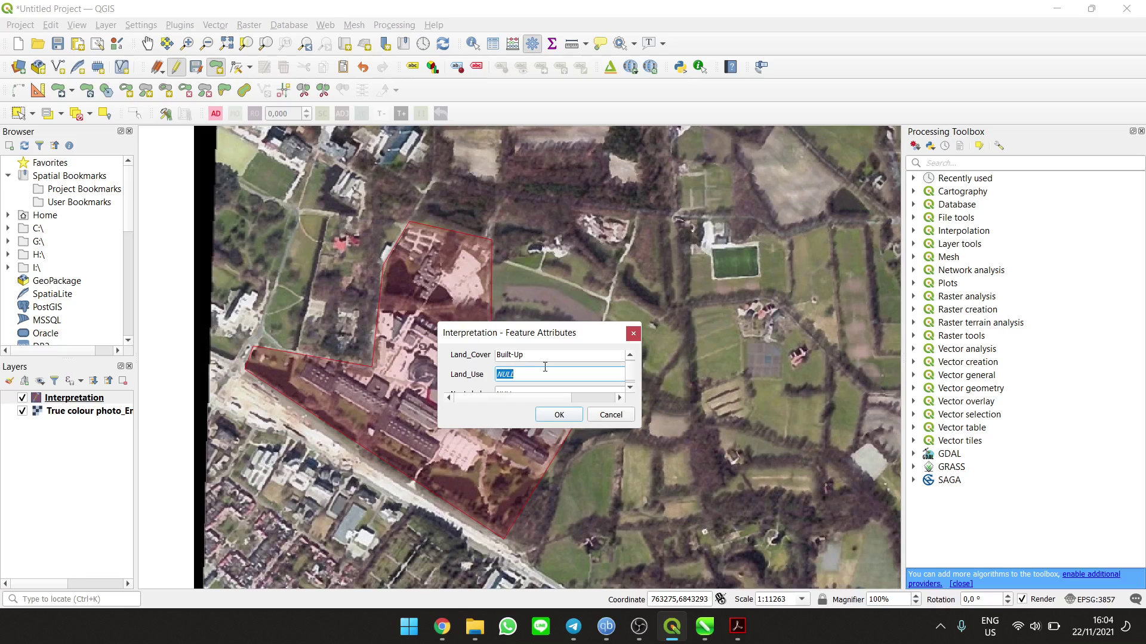
text(Education)
key(Tab)
text(2)
Fill Tone_Color Dark, Texture Coarse, Pattern Random, Shape Rectangular and Size Big
key(Tab)
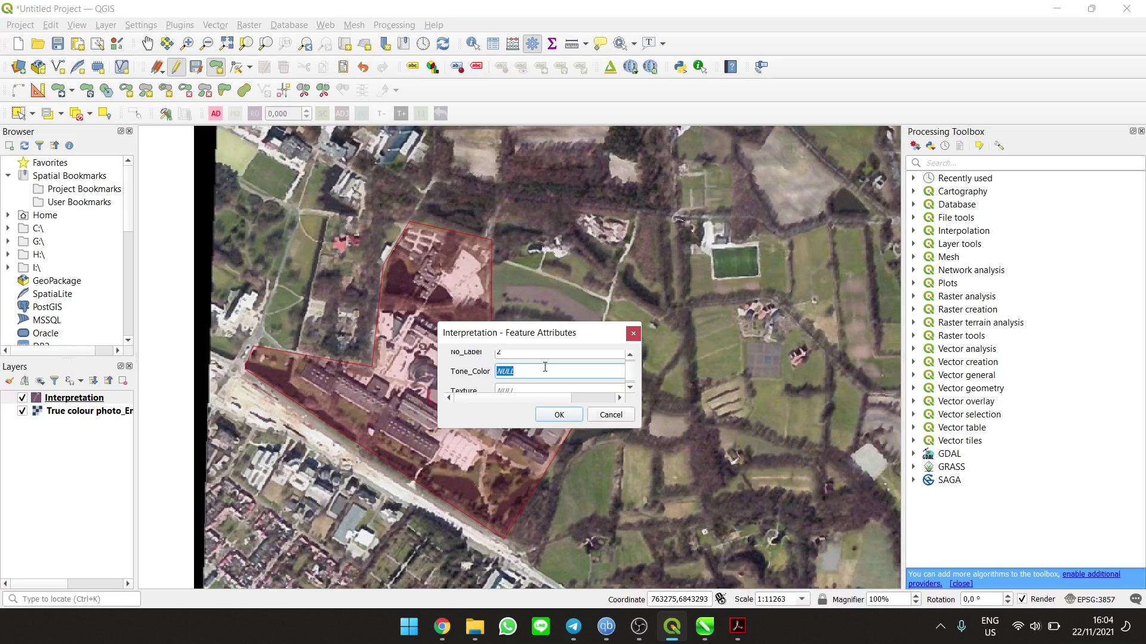
text(Div)
key(BackSpace)
key(BackSpace)
key(BackSpace)
text(Dark)
key(Tab)
text(Coarse)
key(Tab)
text(Random)
key(Tab)
text(B)
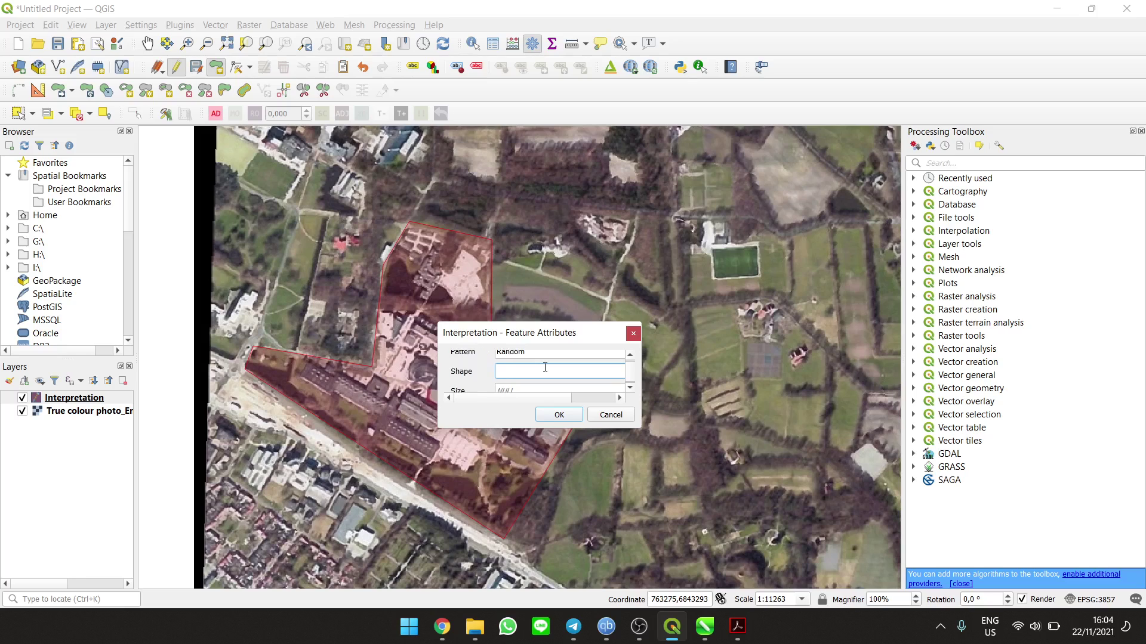
text(Rectangular)
key(Tab)
text(Big)
key(Tab)
key(Tab)
key(Tab)
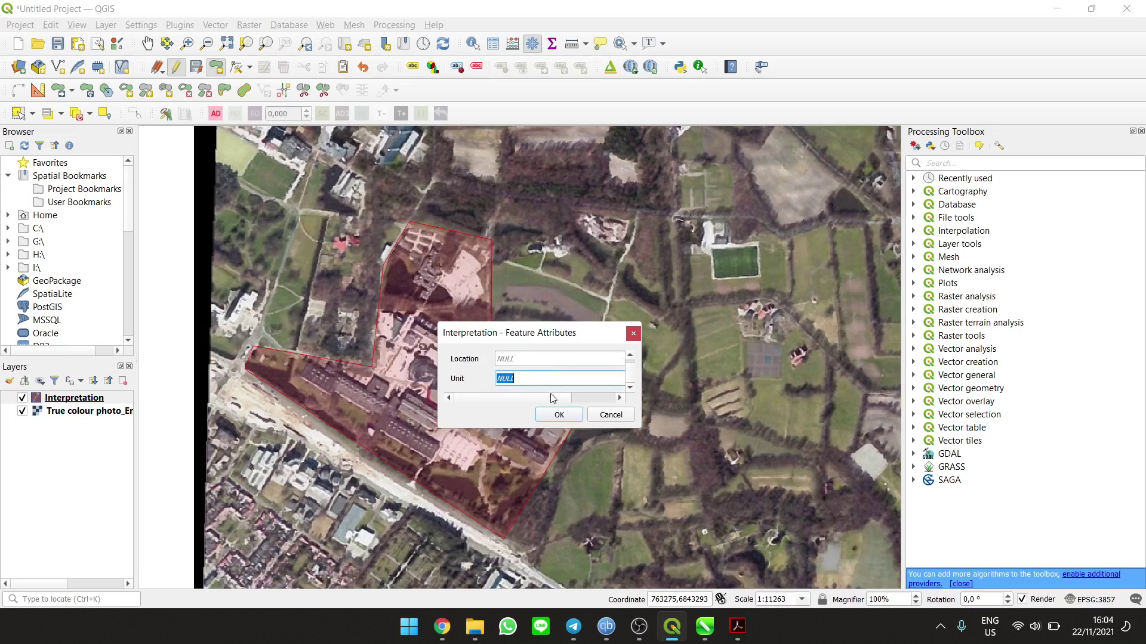
Save the building complex feature and bring the unmapped farm fields into view
click(557, 413)
scroll(544, 308, down, 3)
scroll(552, 304, up, 3)
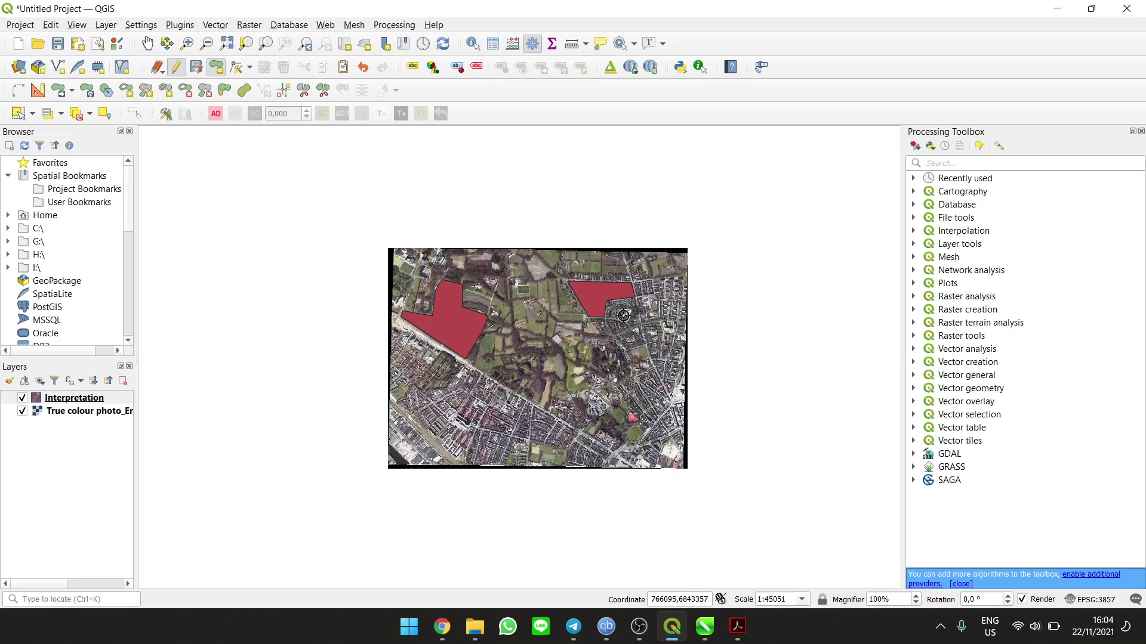
scroll(520, 299, down, 1)
drag(665, 421, 589, 376)
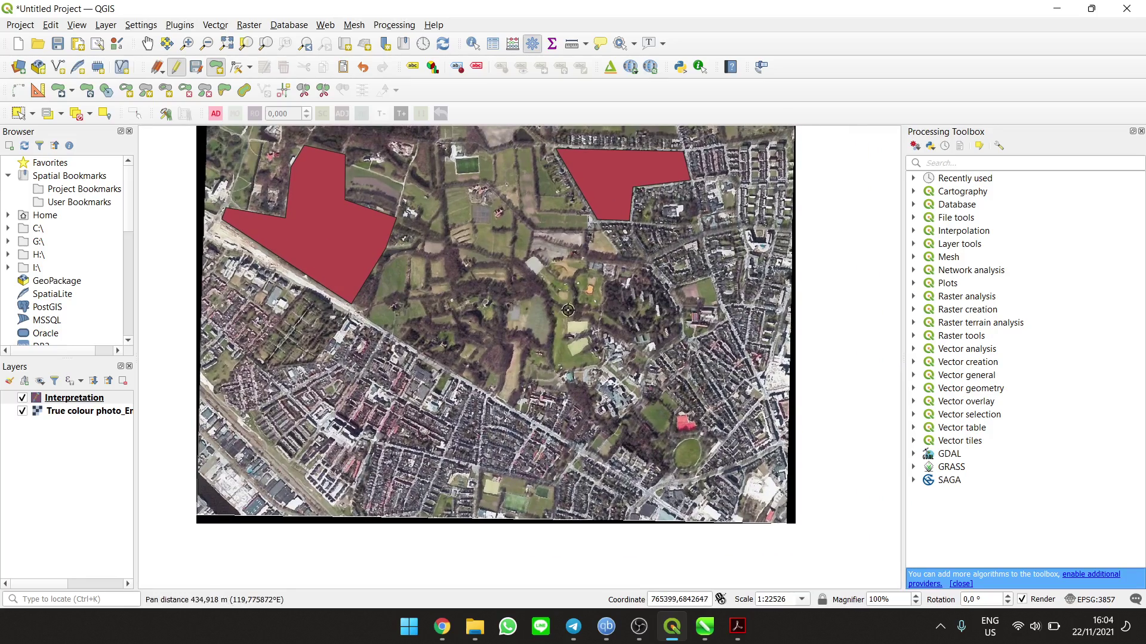
scroll(566, 312, up, 2)
scroll(479, 306, down, 1)
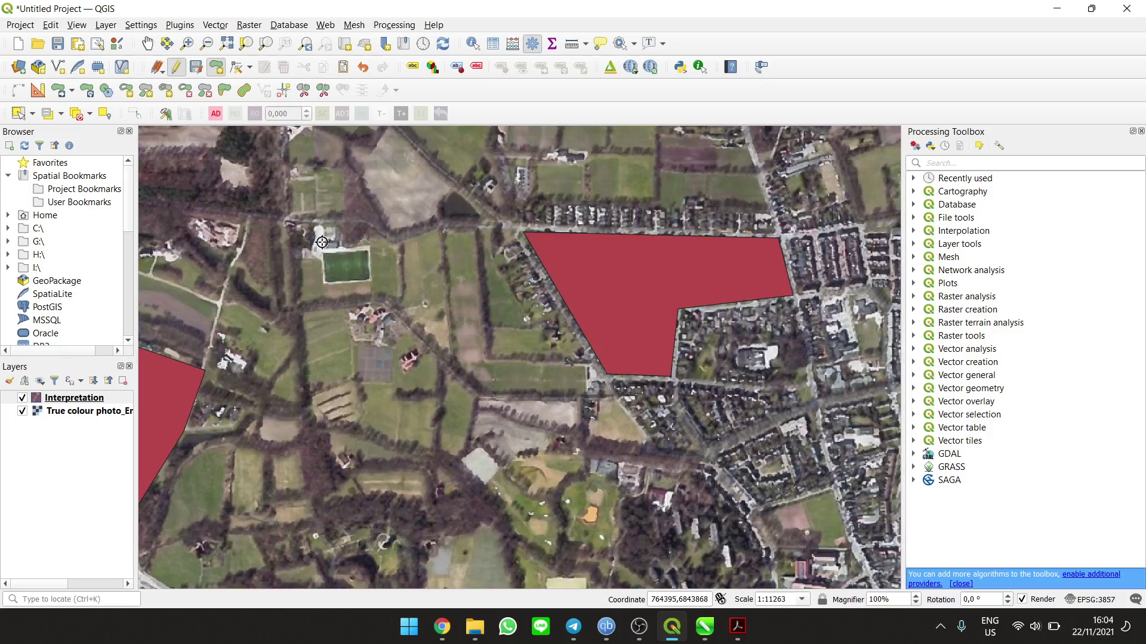
Outline the farm fields with a five-corner polygon
click(304, 312)
click(311, 416)
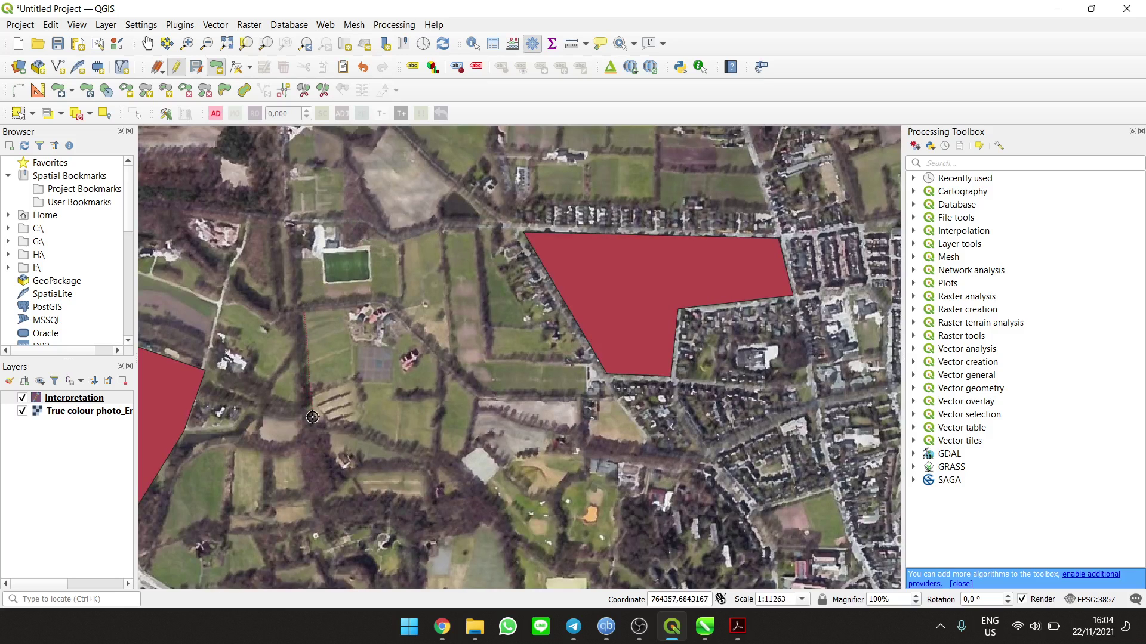
click(434, 451)
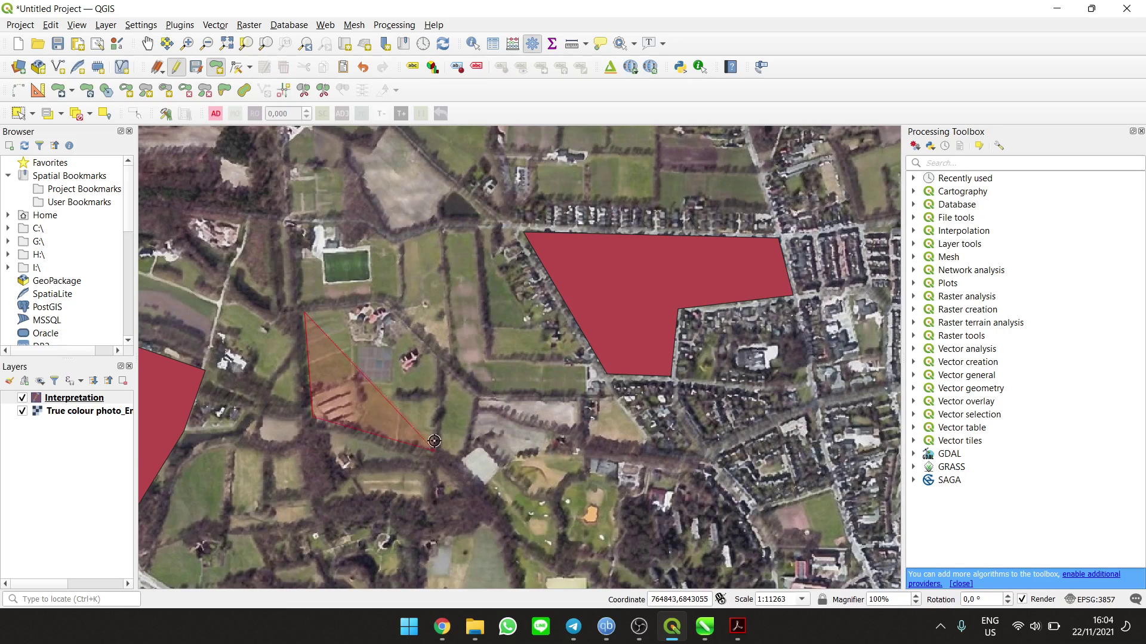
click(439, 357)
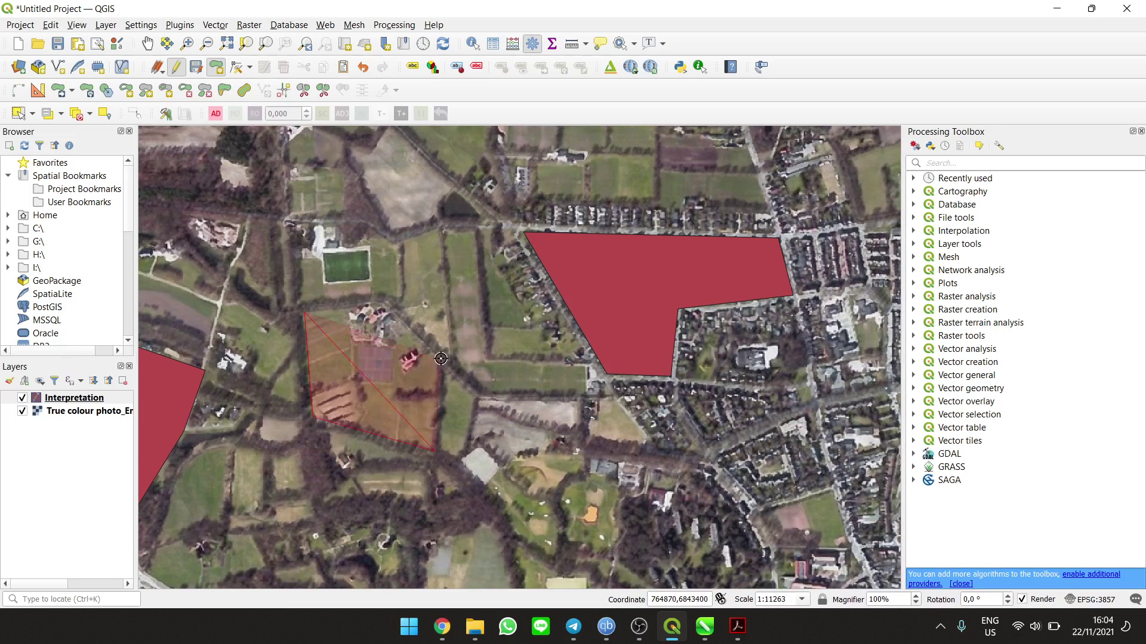
click(384, 302)
Finish the field polygon and enter Land_Cover and Land_Use 'Agriculture' with No_Label 3
right_click(406, 364)
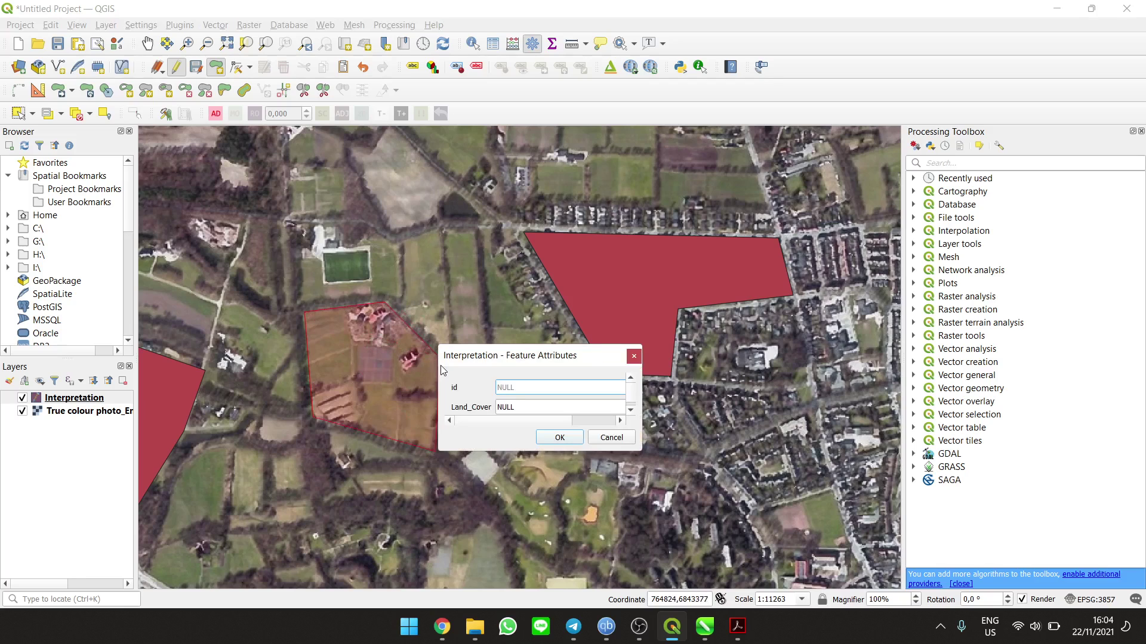
key(Tab)
text(Agriclutu)
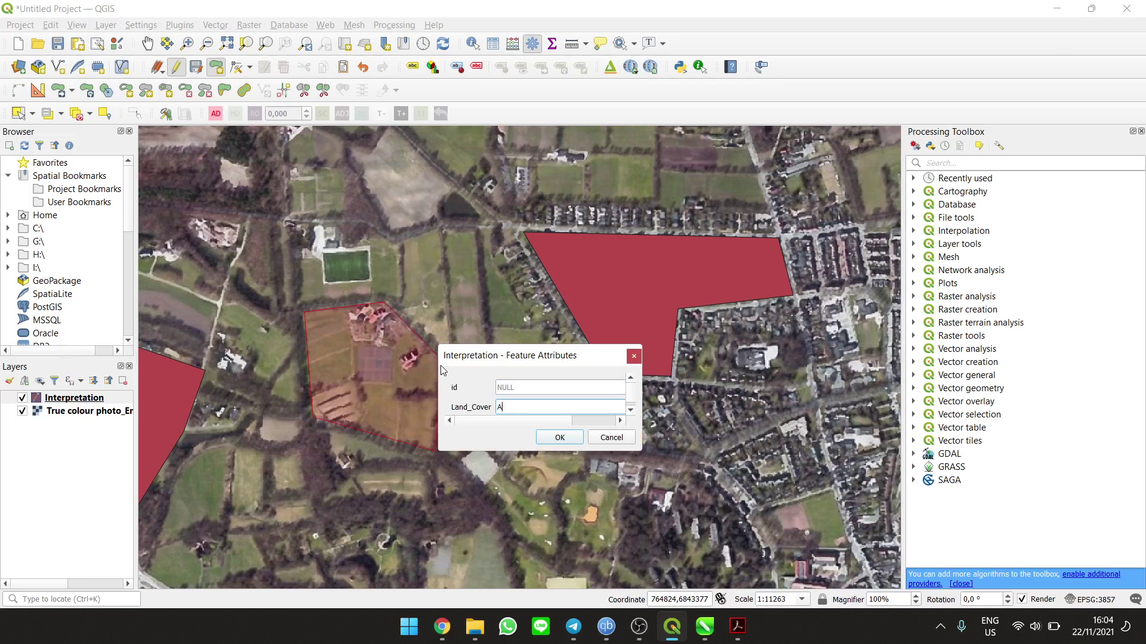
key(BackSpace)
key(BackSpace)
key(BackSpace)
key(BackSpace)
key(BackSpace)
text(ulture)
key(Tab)
text(Agric)
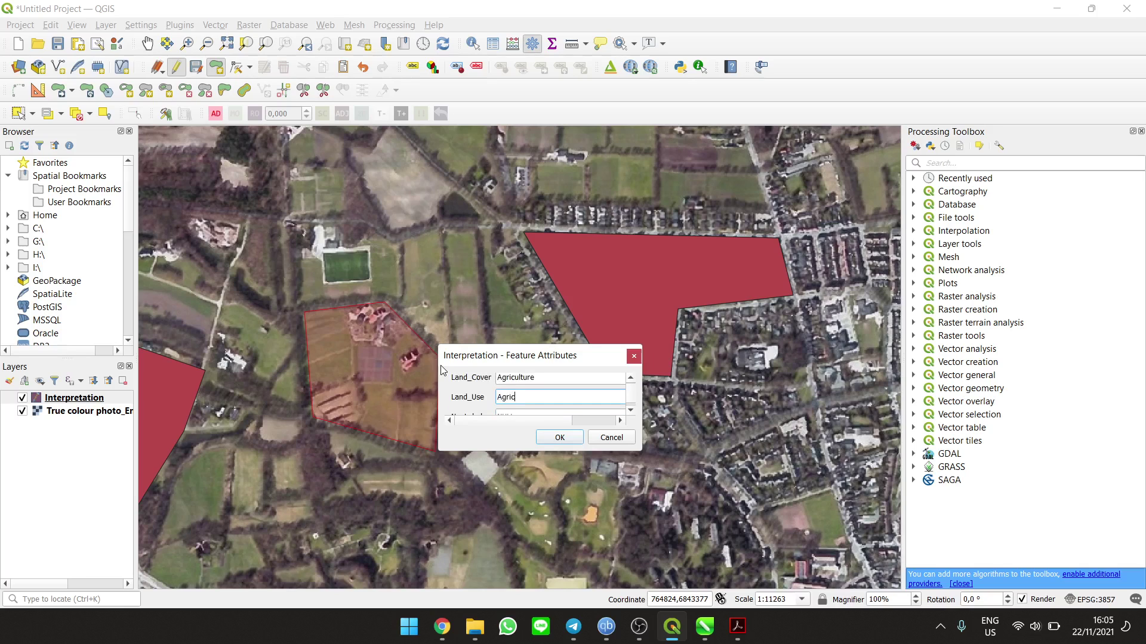
text(ulture)
key(Tab)
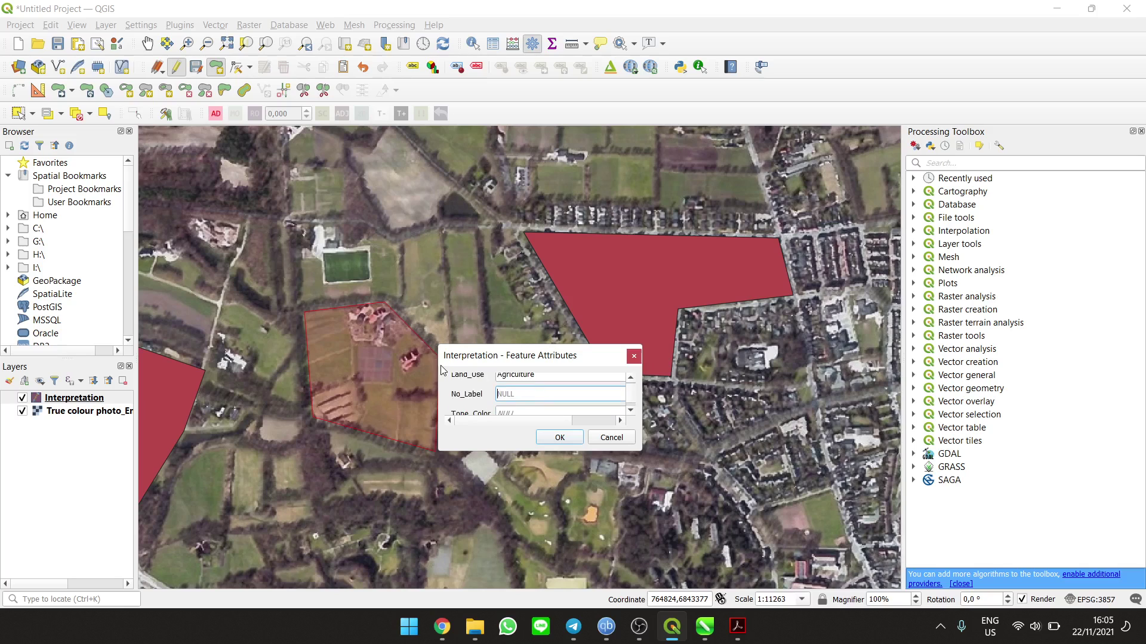
text(3)
Set Tone_Color 'Gren', Texture Fine and Shape 'S', then save the feature
key(Tab)
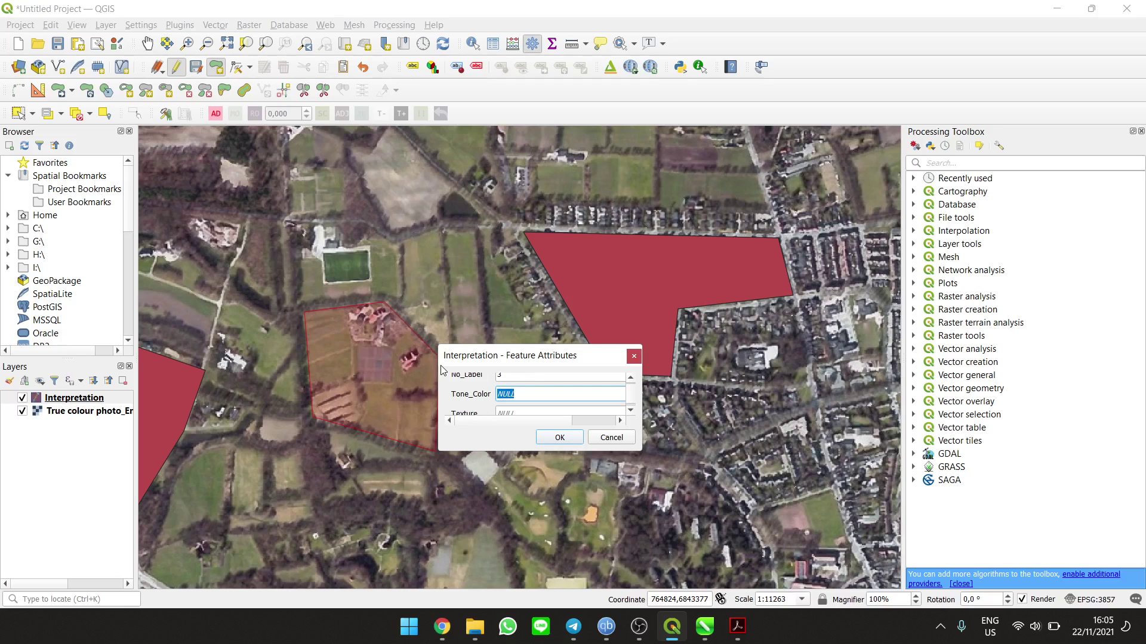
key(BackSpace)
text(Gren)
key(Tab)
text(Fine)
key(Tab)
key(Tab)
text(S)
key(Tab)
key(Tab)
key(Tab)
key(Tab)
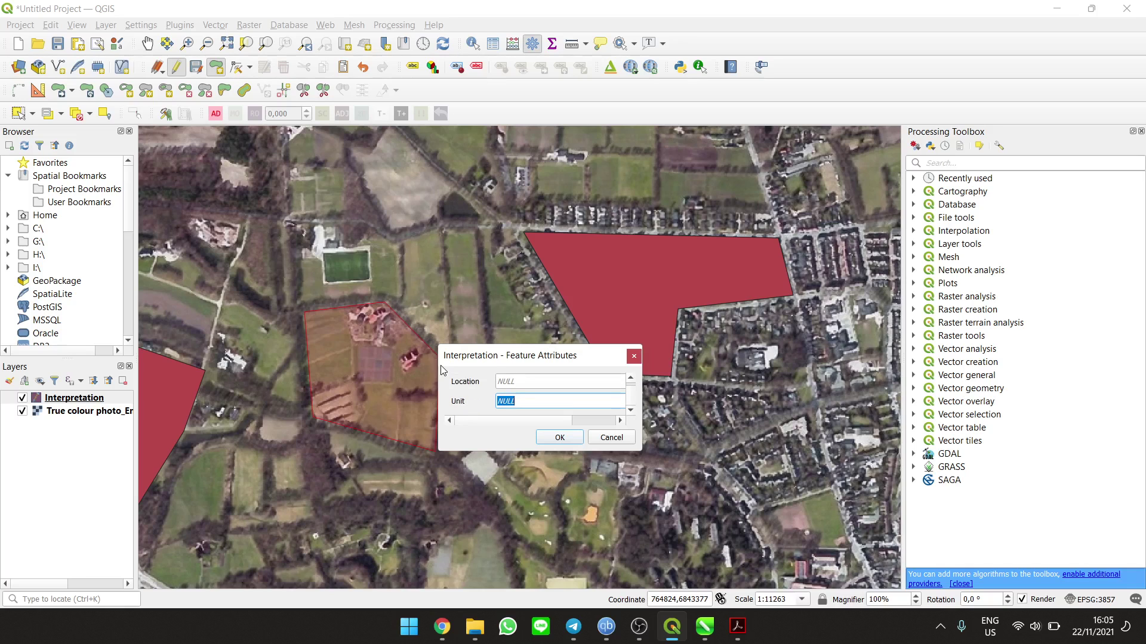
click(560, 437)
Stop editing the Interpretation layer, saving its edits, and open its Layer Properties
scroll(566, 352, down, 1)
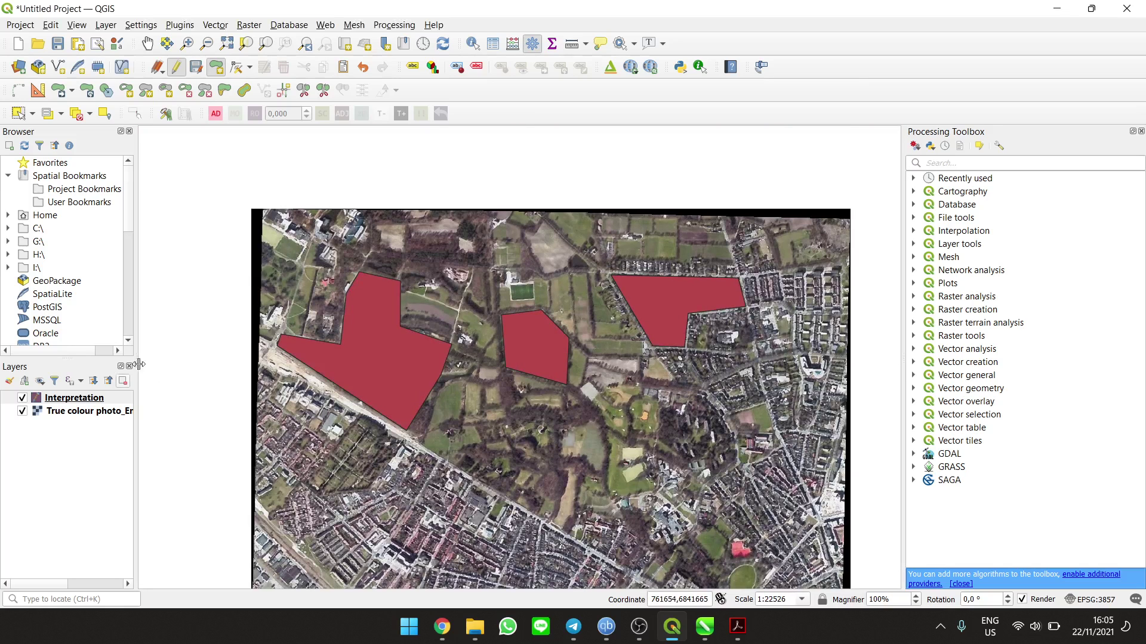
click(176, 66)
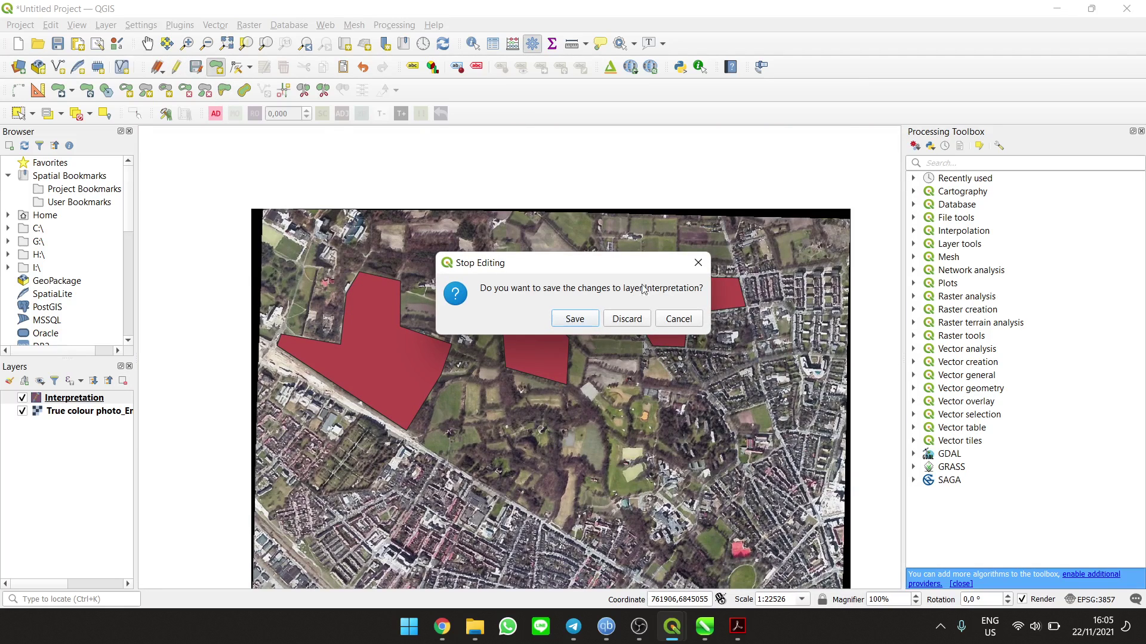
click(574, 318)
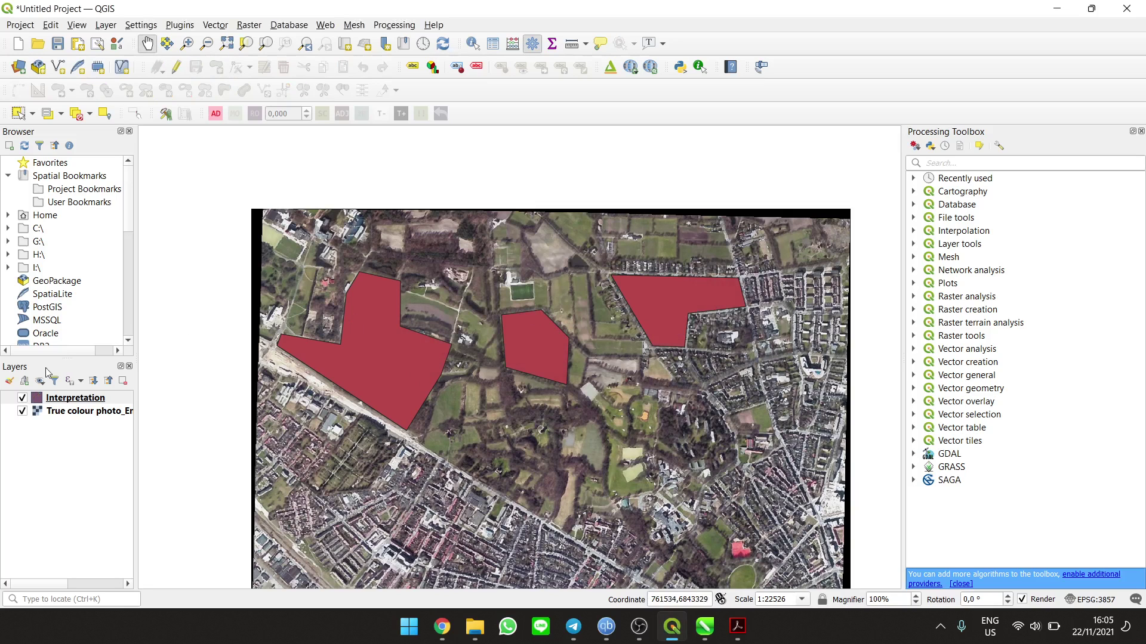
right_click(78, 404)
click(111, 392)
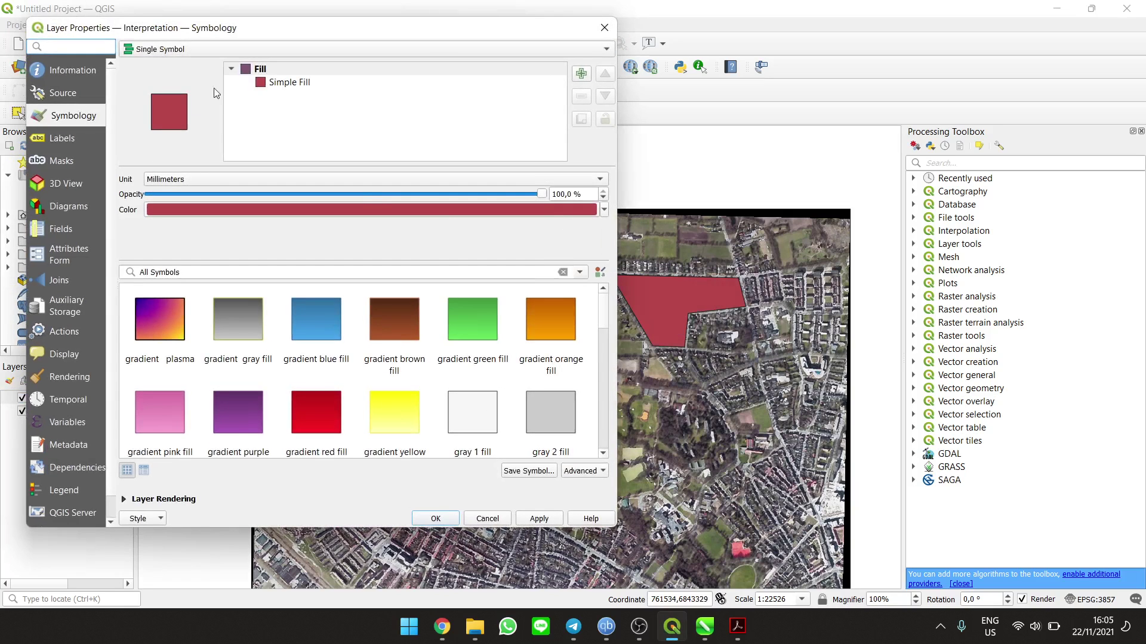
Switch the symbology to Categorized by Land_Cover, classify and apply
click(244, 51)
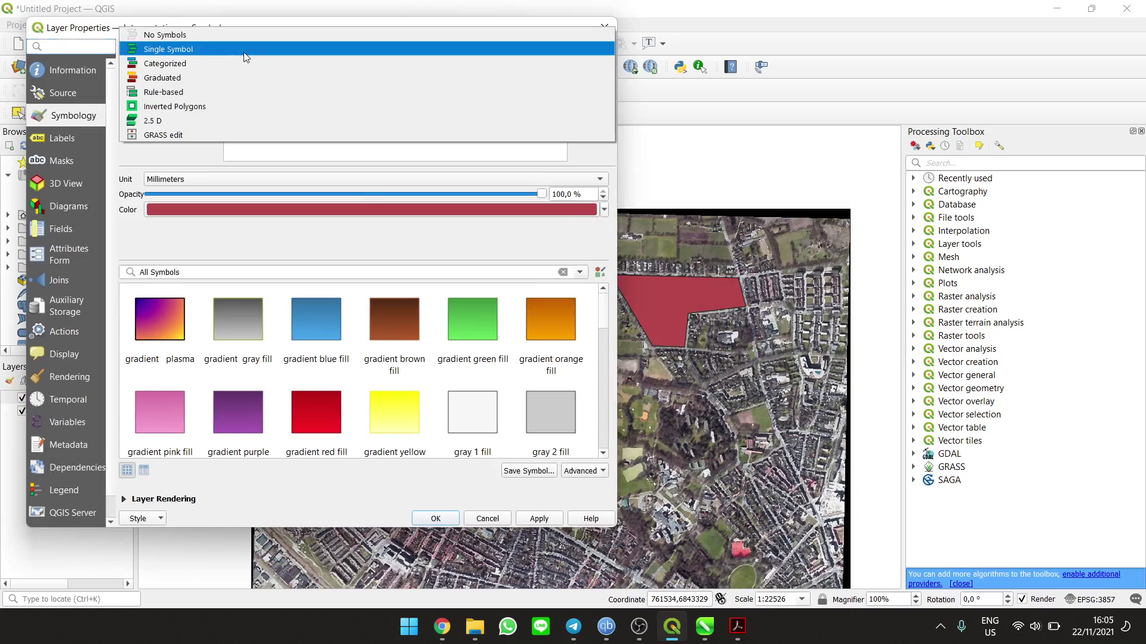
click(214, 60)
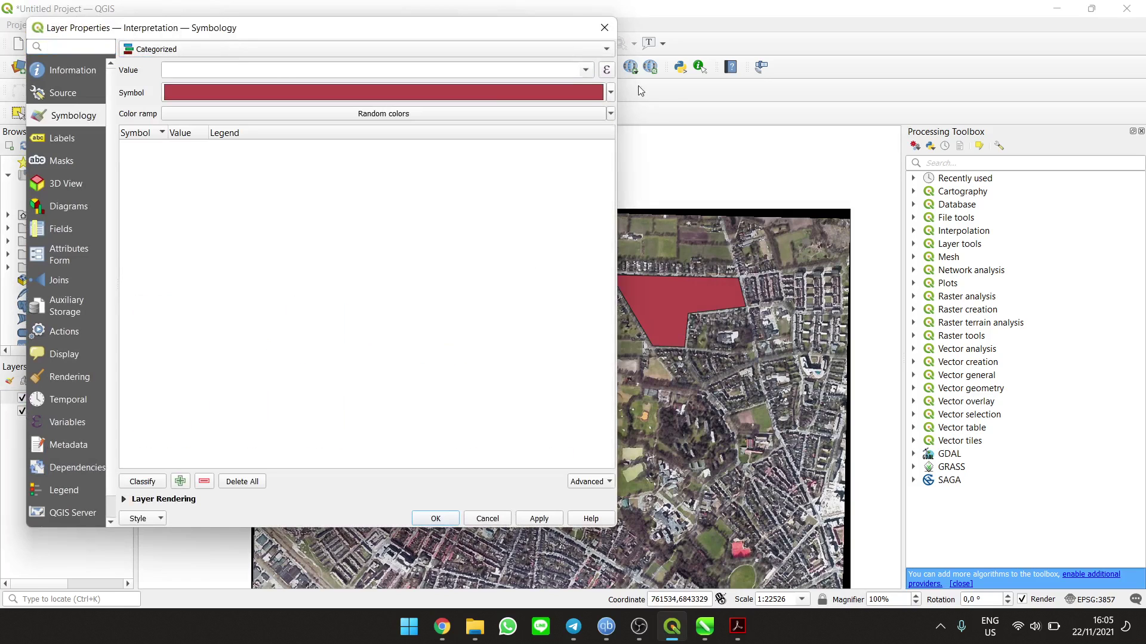
click(585, 77)
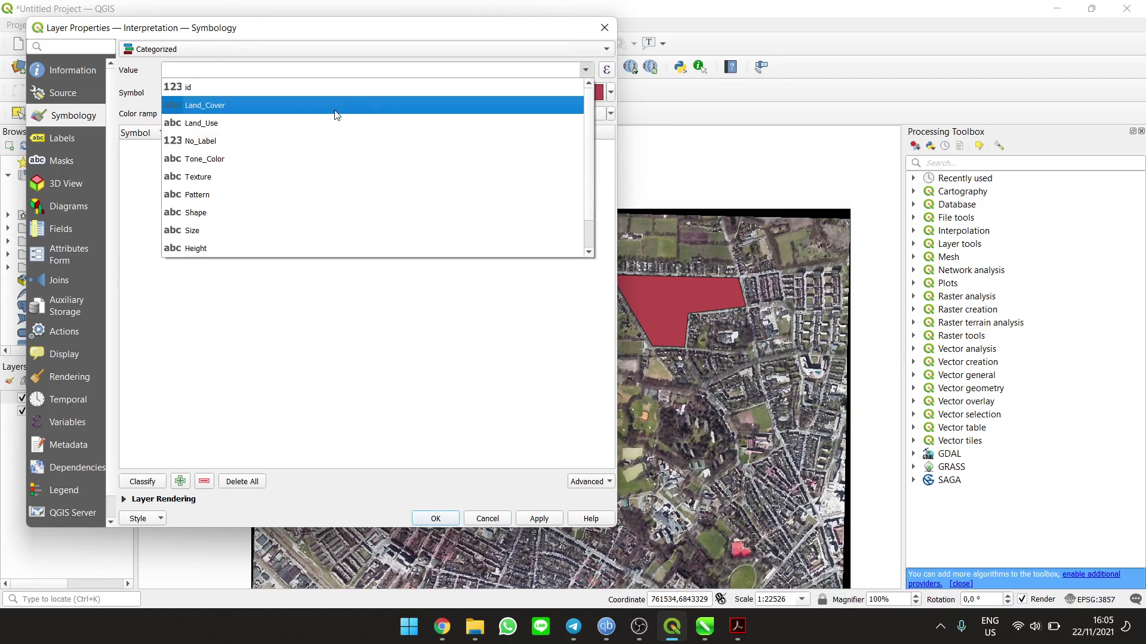
click(338, 115)
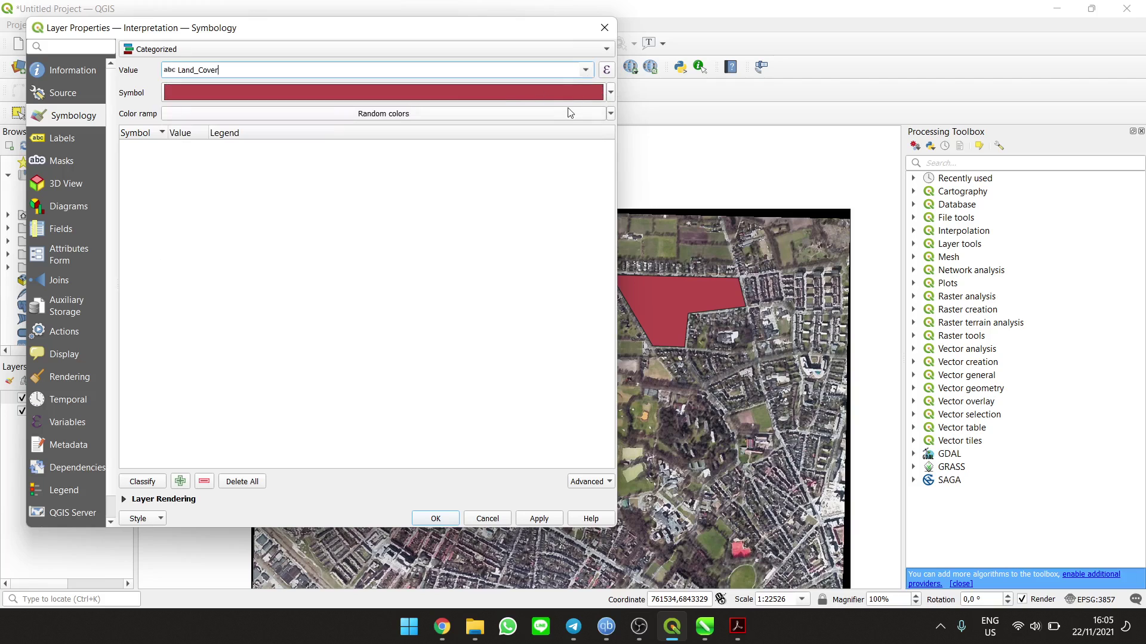
click(141, 483)
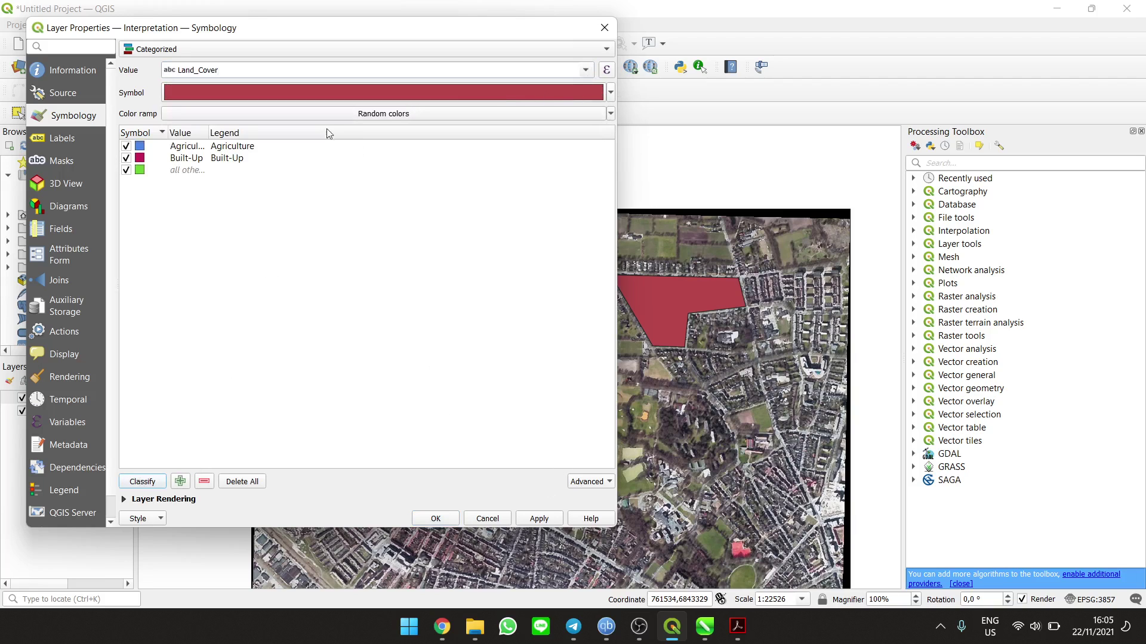
click(537, 518)
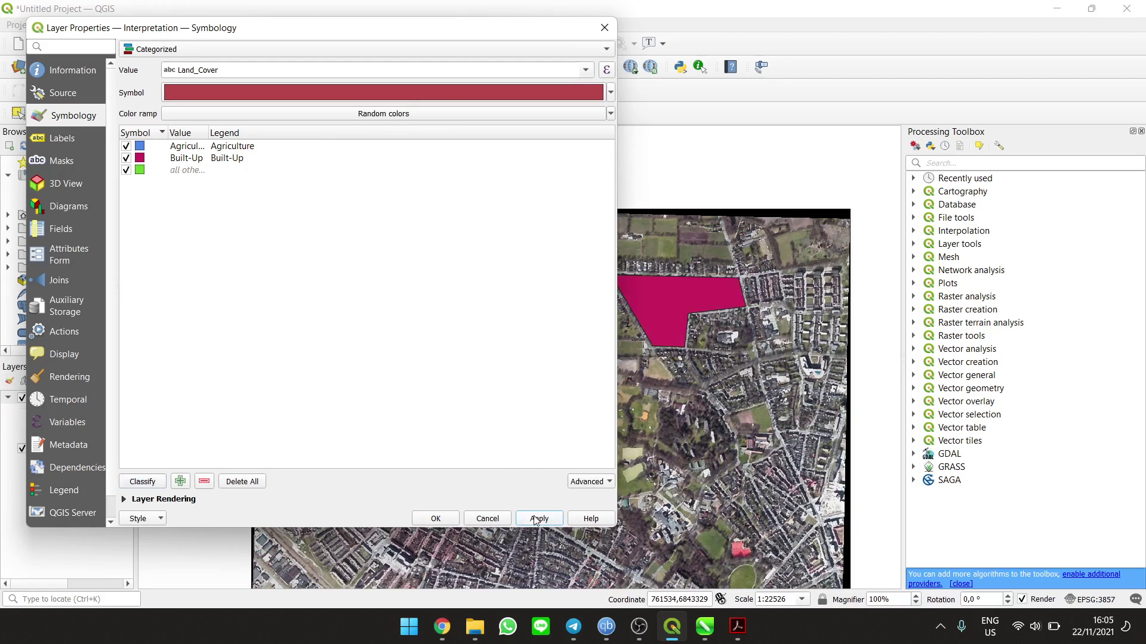
drag(330, 20, 765, 74)
Change the classification field to Land_Use and apply
click(994, 122)
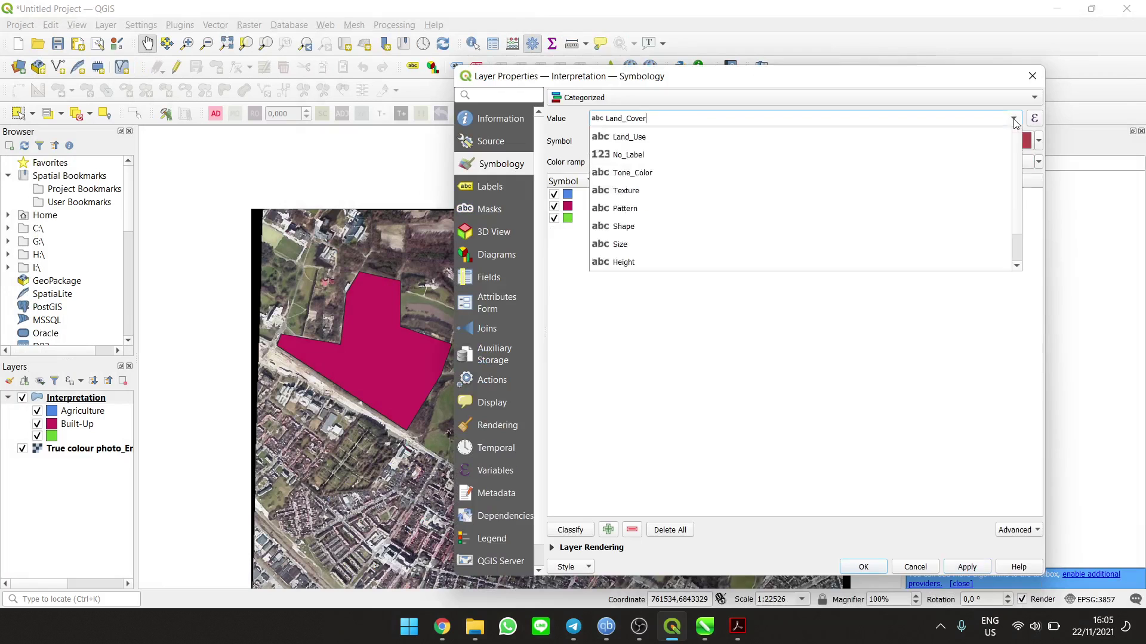
click(725, 170)
click(966, 567)
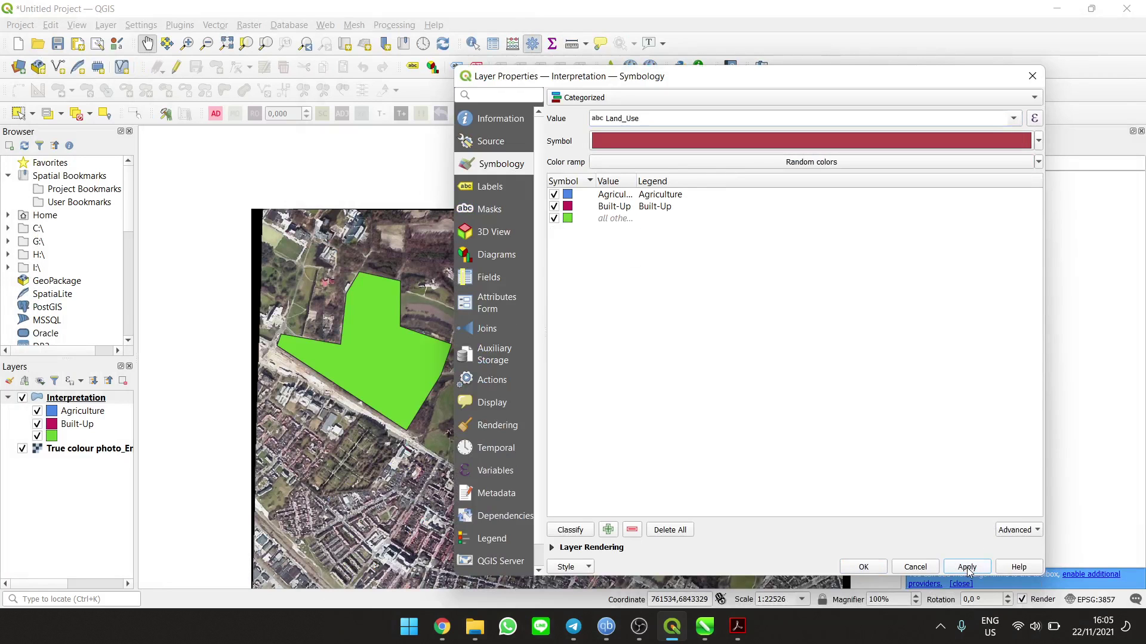
drag(734, 90, 701, 116)
Reclassify by Land_Use, replacing the old classes, and apply
click(538, 557)
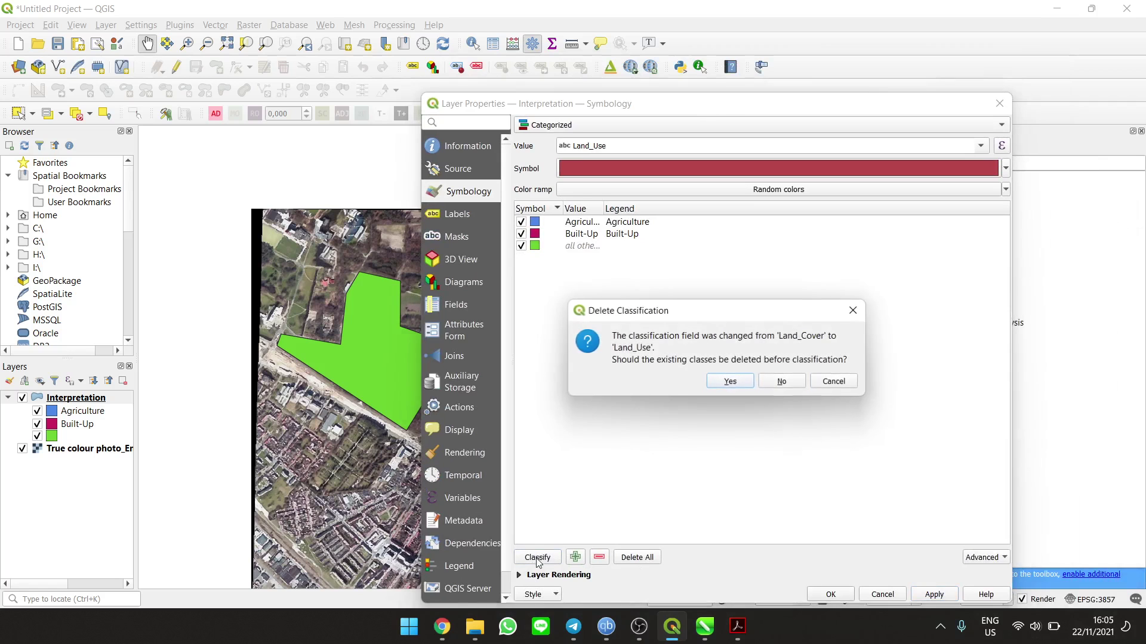
click(731, 382)
click(934, 591)
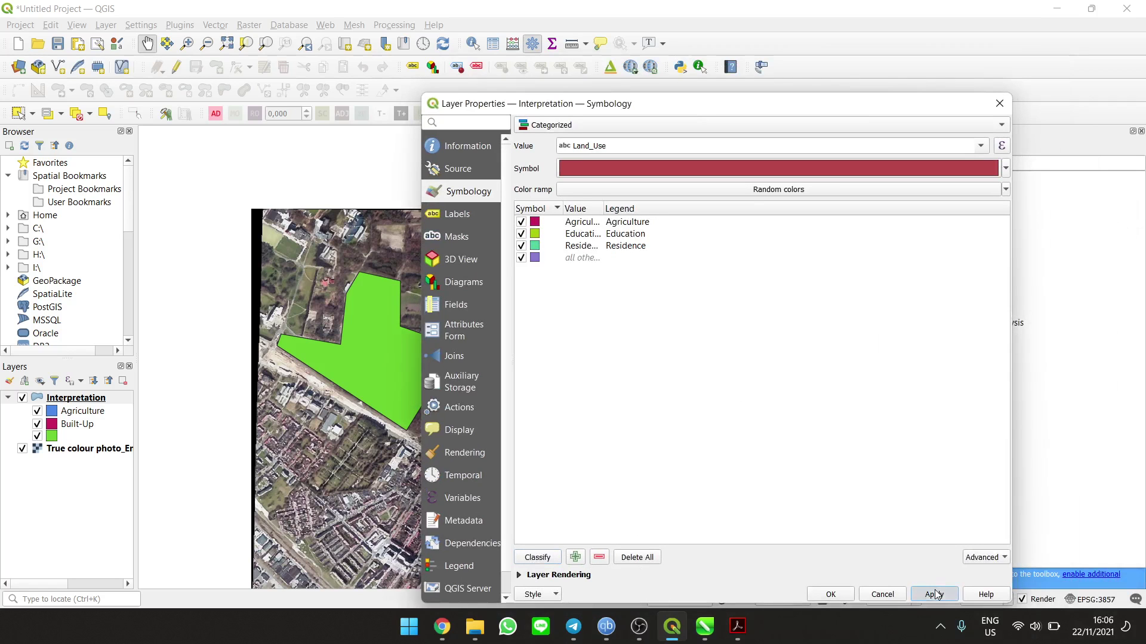
drag(777, 114, 892, 115)
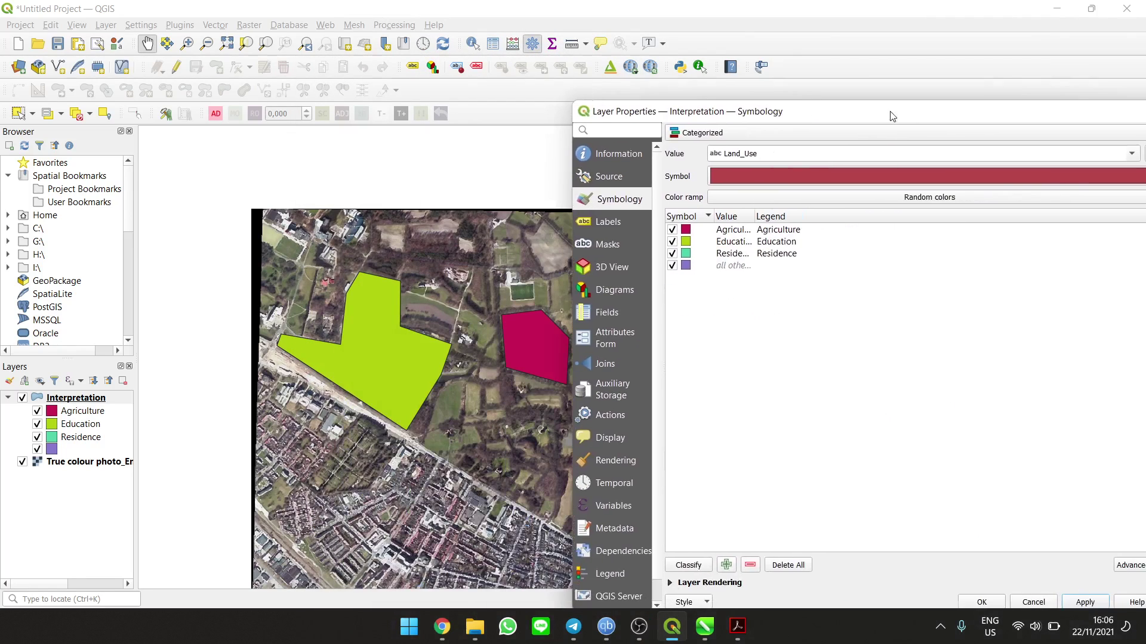
drag(1029, 113, 843, 78)
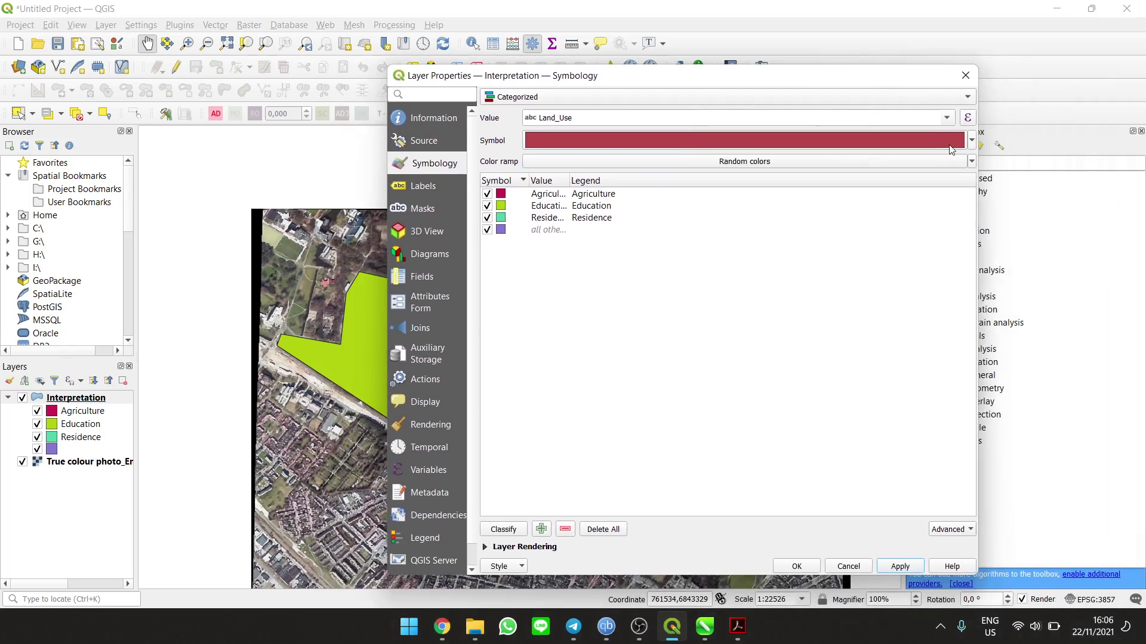
Lower the category symbol opacity to about 50% and apply it
click(967, 140)
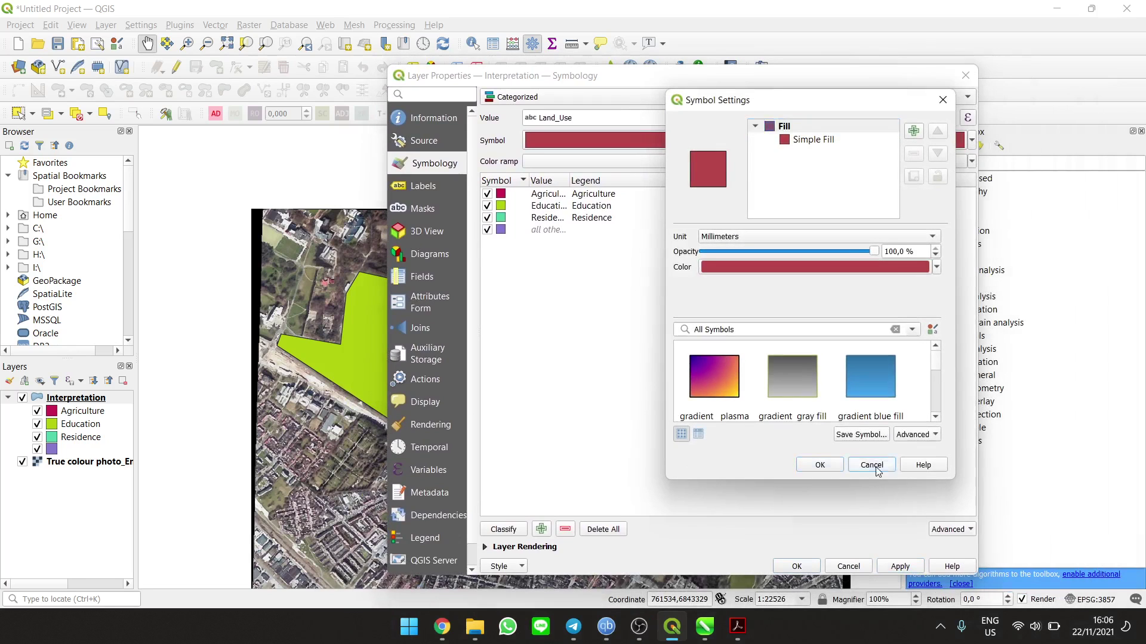
click(874, 464)
click(972, 141)
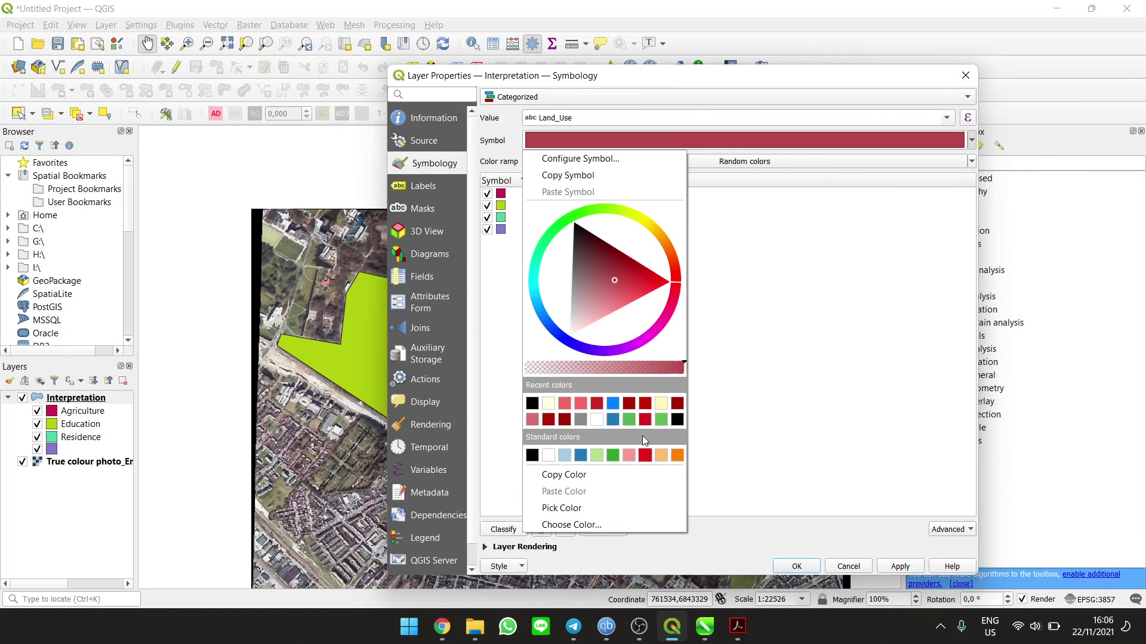
click(576, 159)
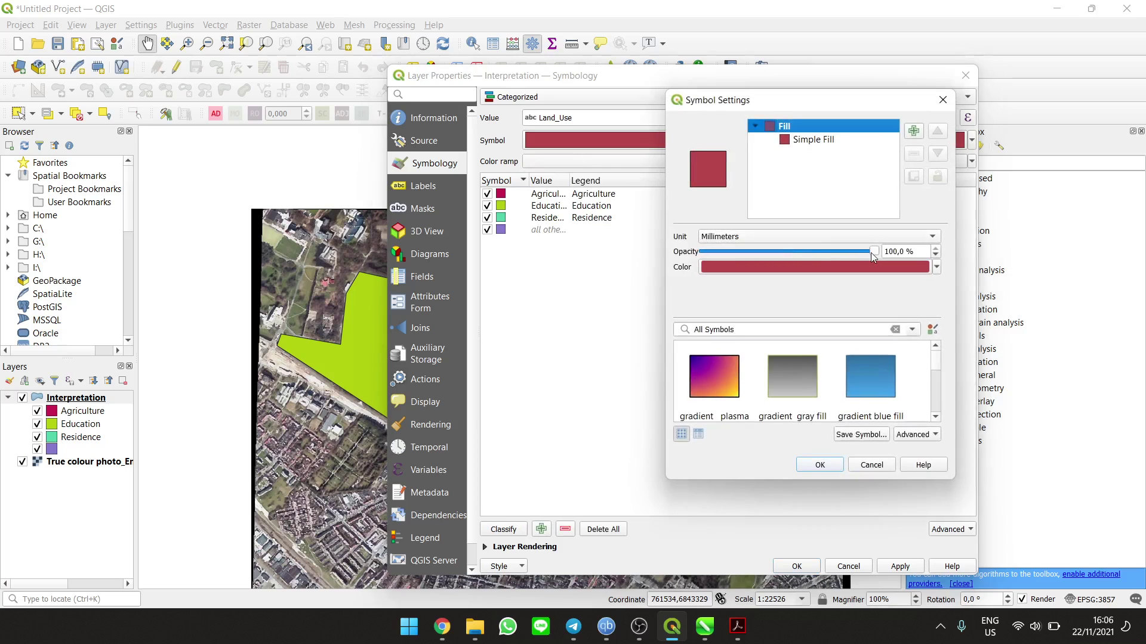
drag(875, 252, 788, 253)
click(819, 465)
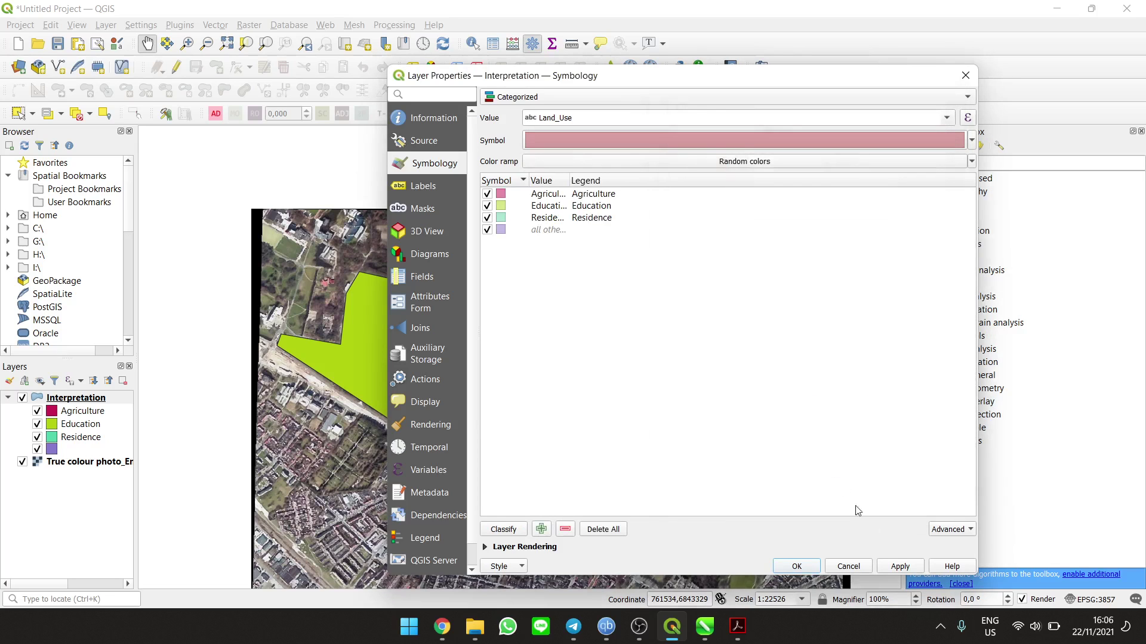
click(899, 566)
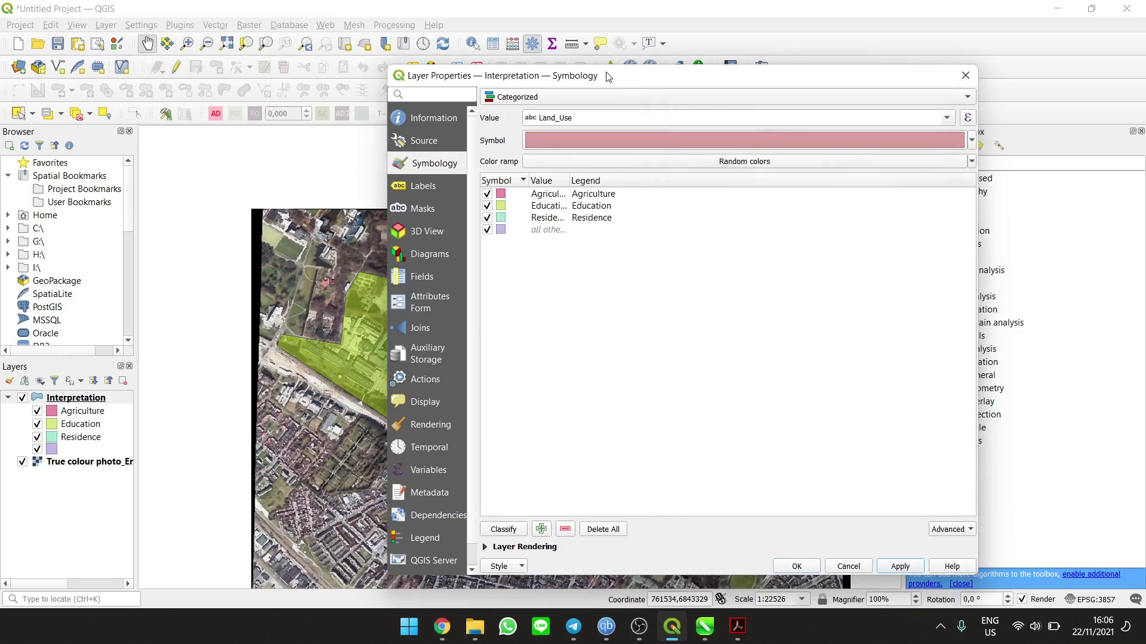
drag(608, 76, 693, 11)
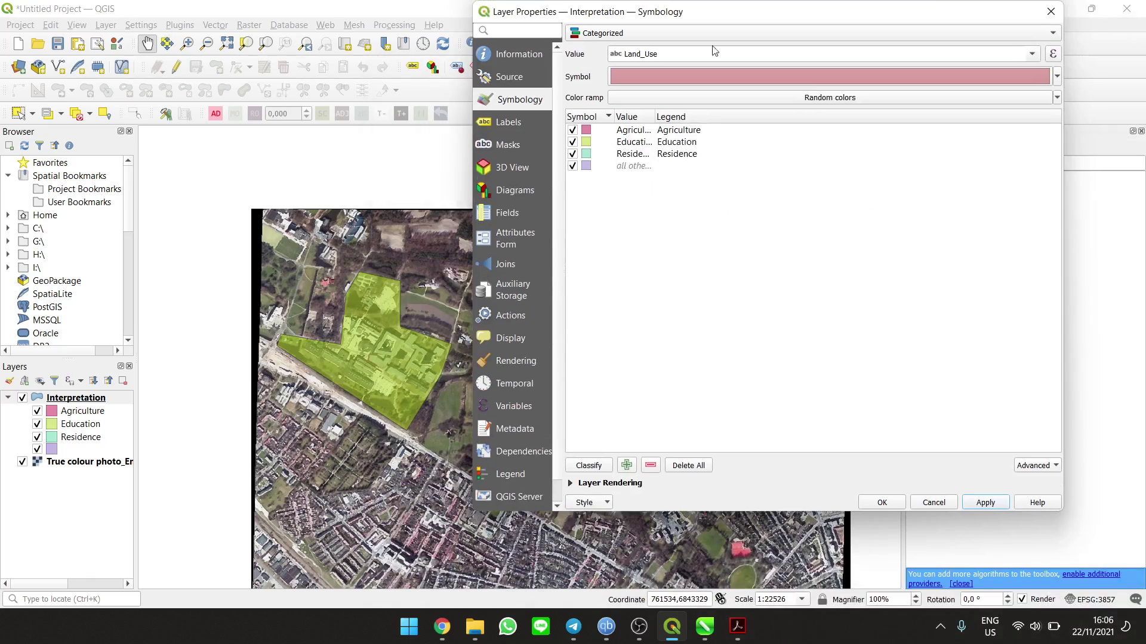
click(878, 502)
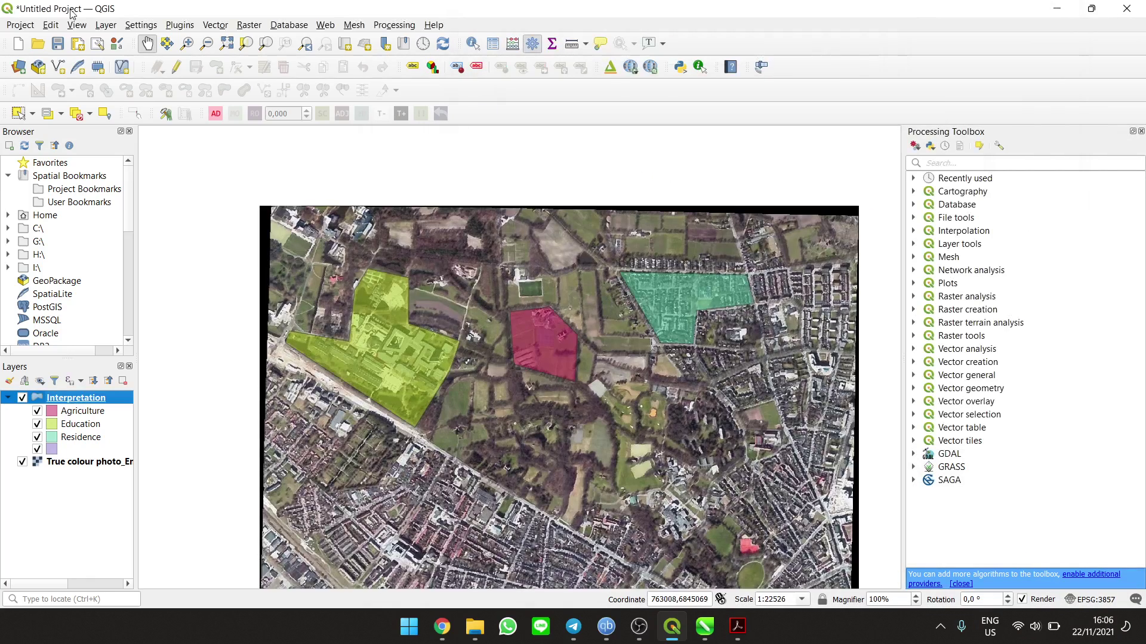
Turn on Single Labels for the Interpretation layer using the Land_Use field
right_click(94, 404)
click(106, 394)
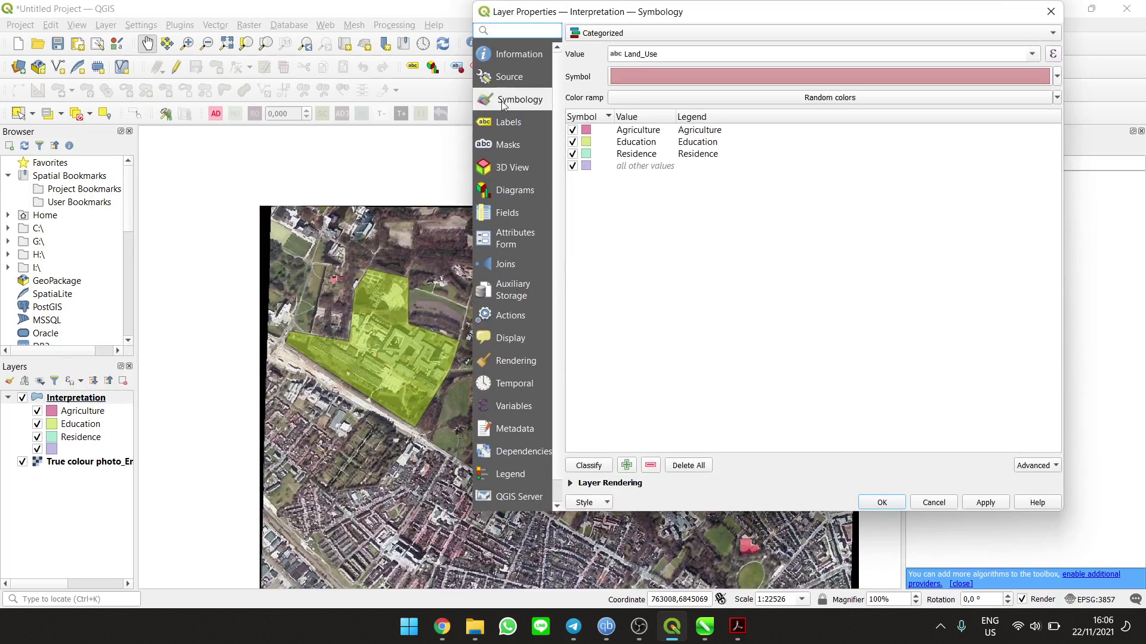
click(507, 124)
click(636, 34)
key(Escape)
click(656, 33)
click(672, 46)
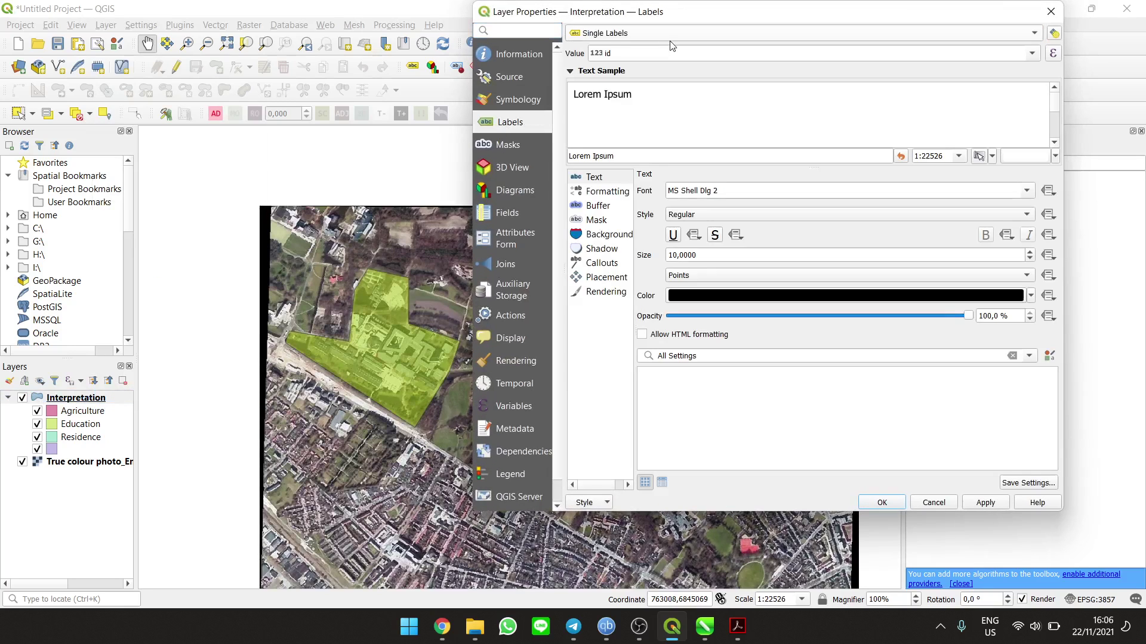
click(1031, 55)
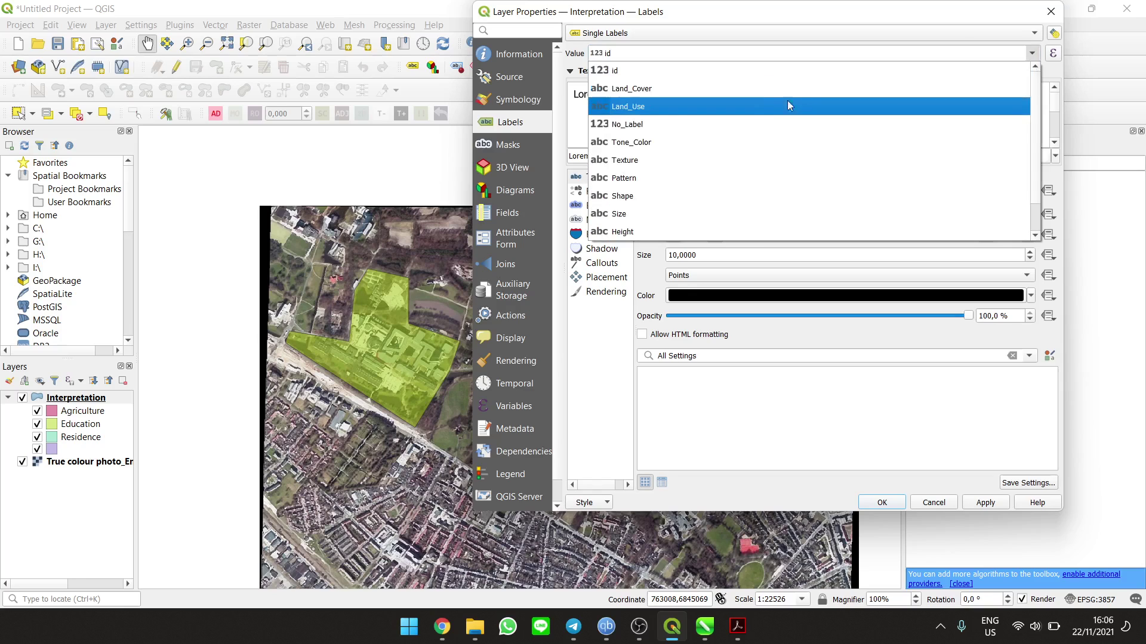
click(738, 114)
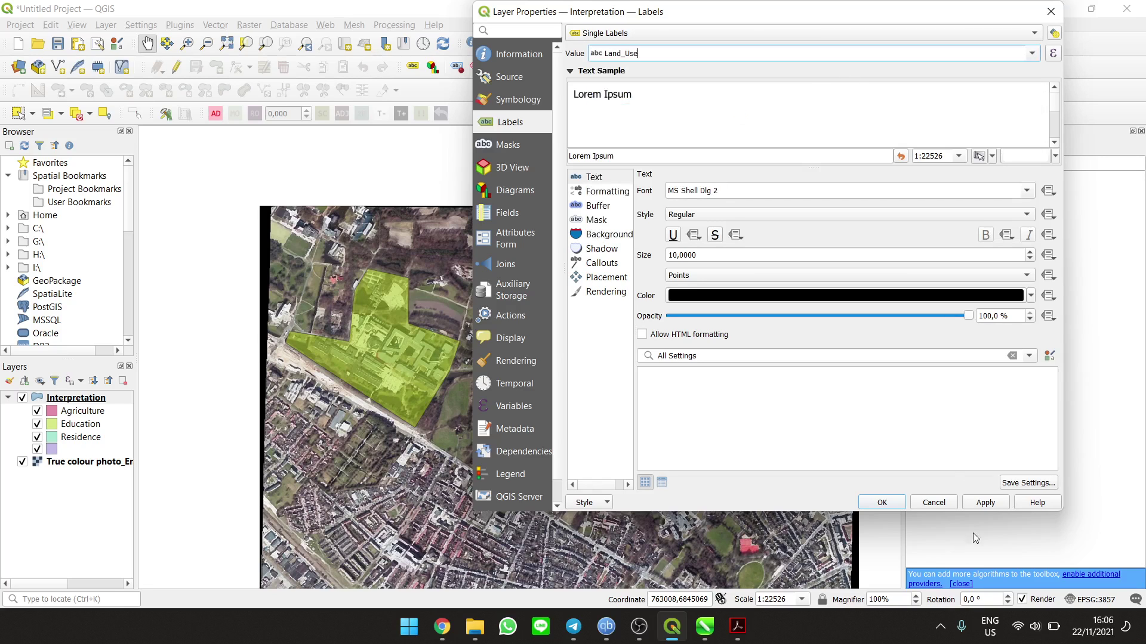
click(985, 502)
drag(766, 18, 754, 80)
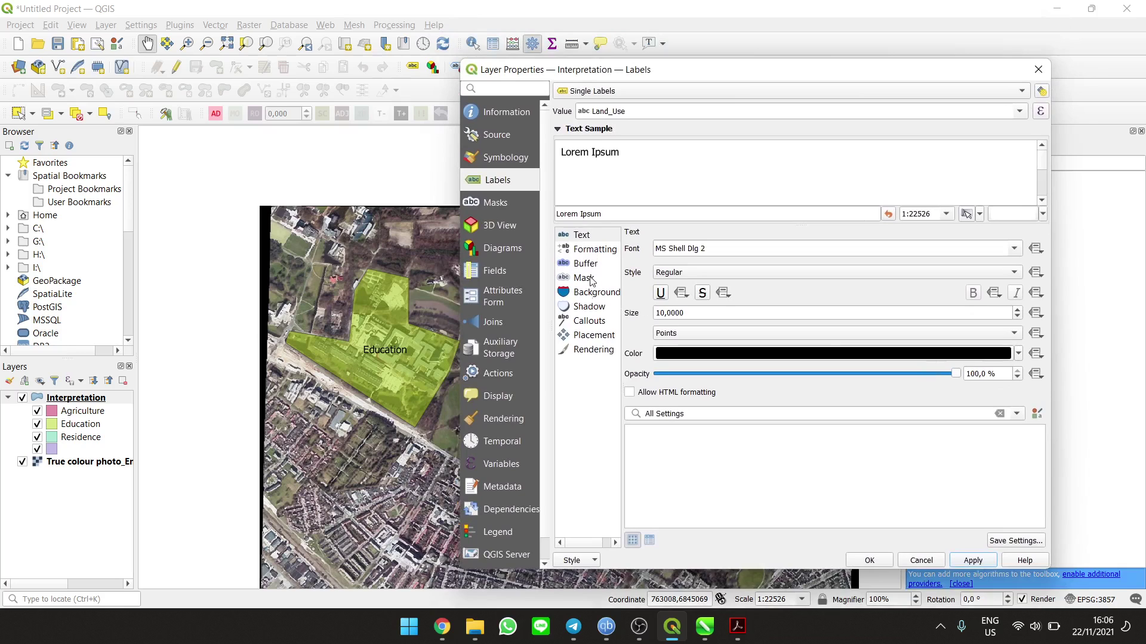
Give the labels a white drop shadow and apply the label settings
click(589, 308)
click(679, 250)
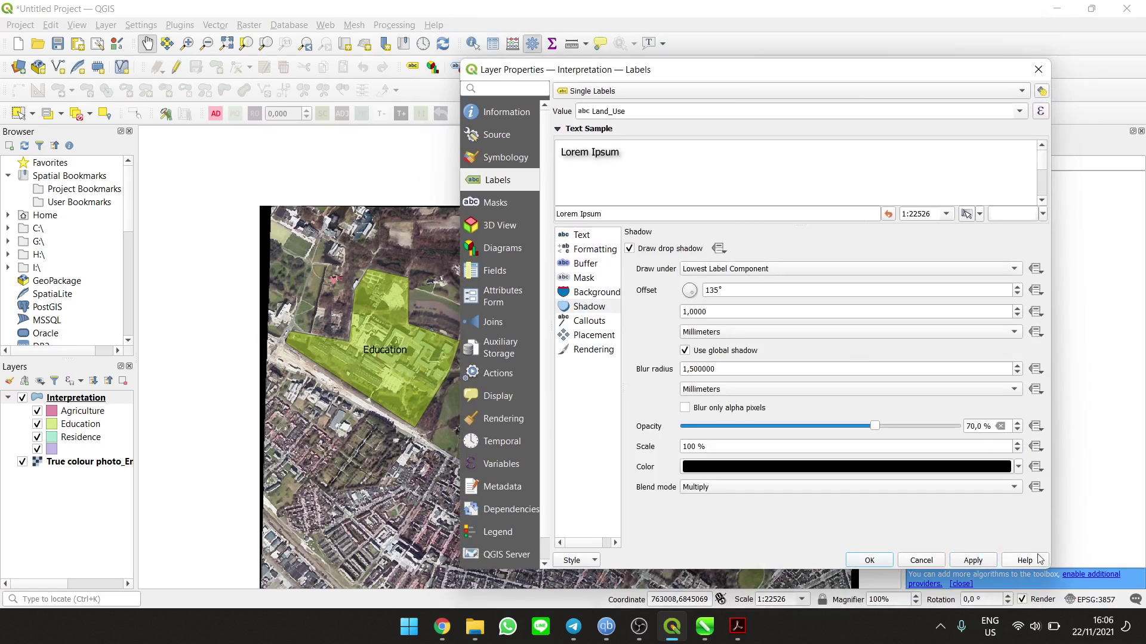
click(982, 559)
click(1018, 467)
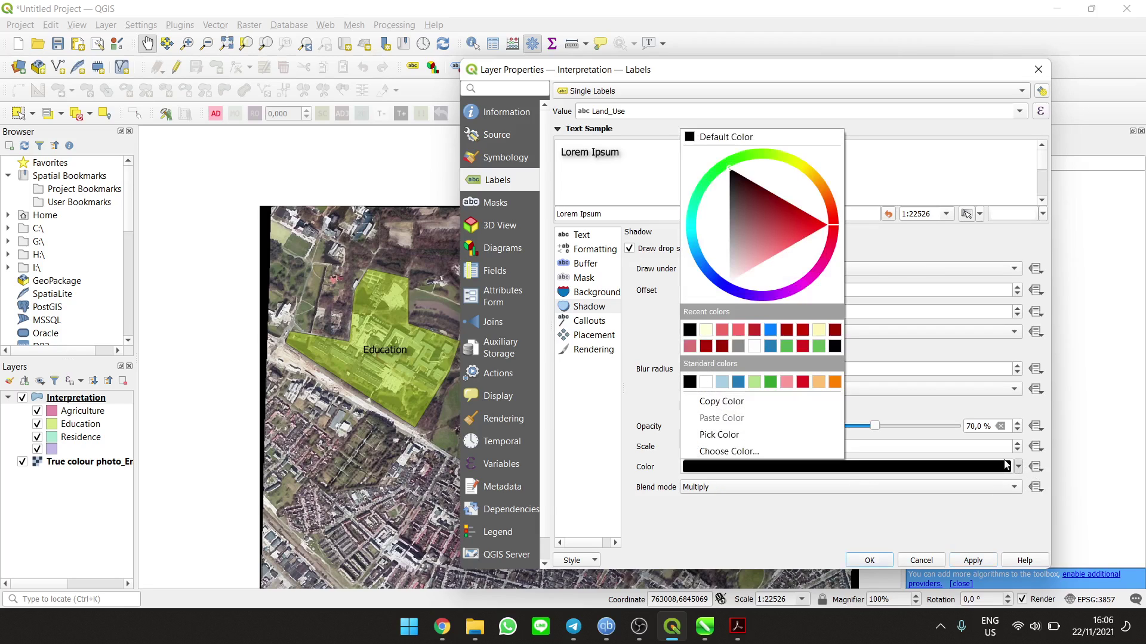
click(749, 349)
click(973, 560)
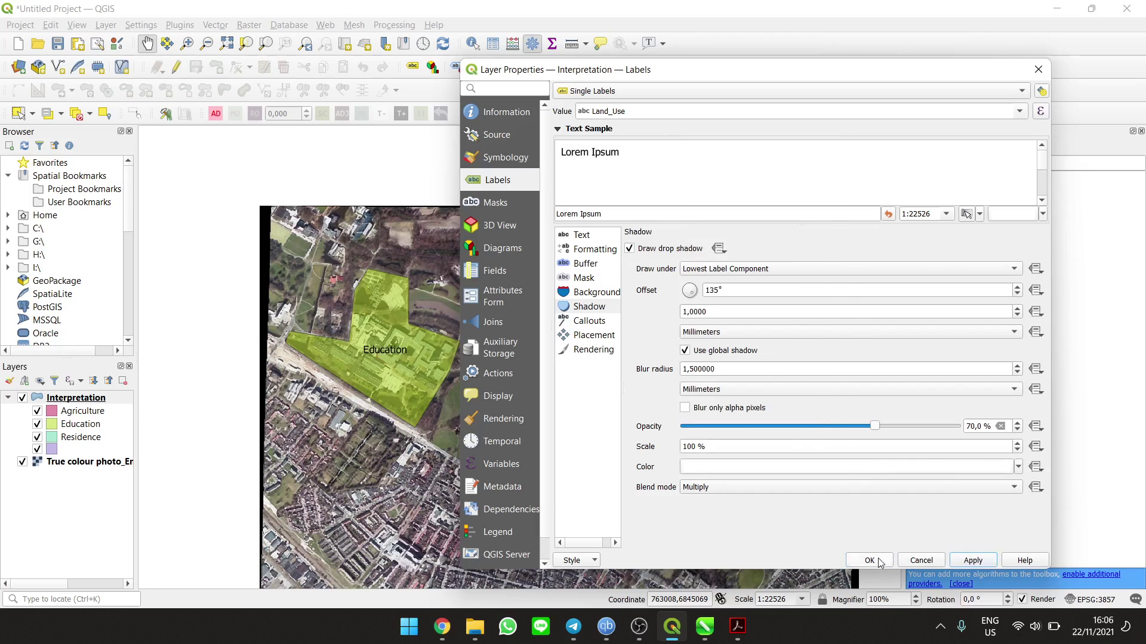
click(868, 559)
scroll(543, 269, up, 4)
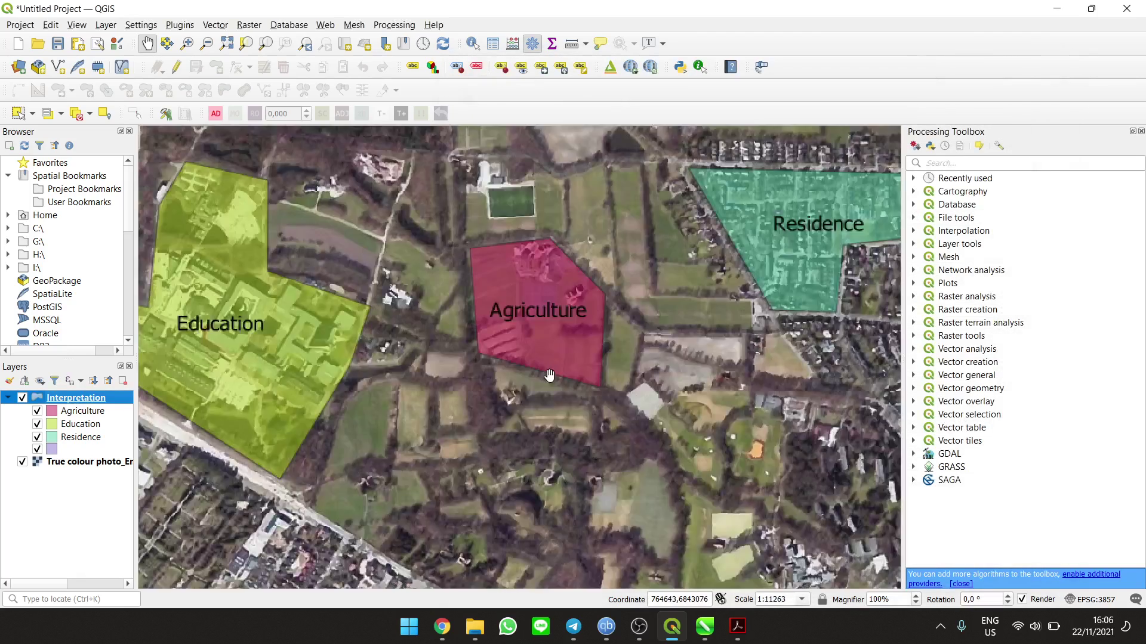
scroll(591, 357, down, 3)
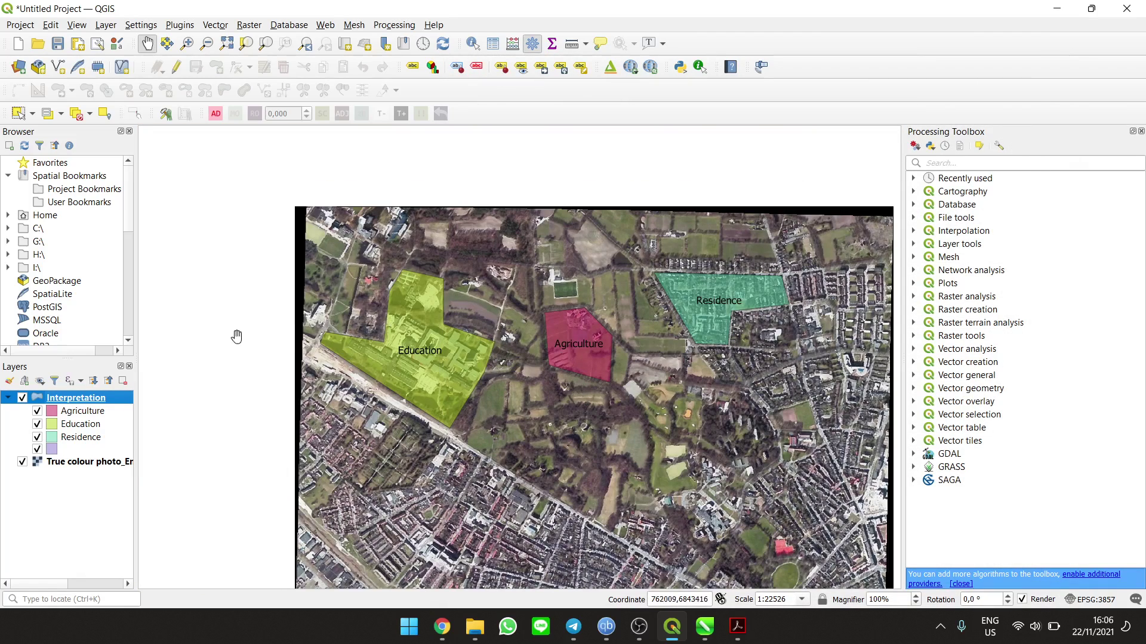
right_click(90, 399)
Change the label field to No_Label and apply
click(143, 388)
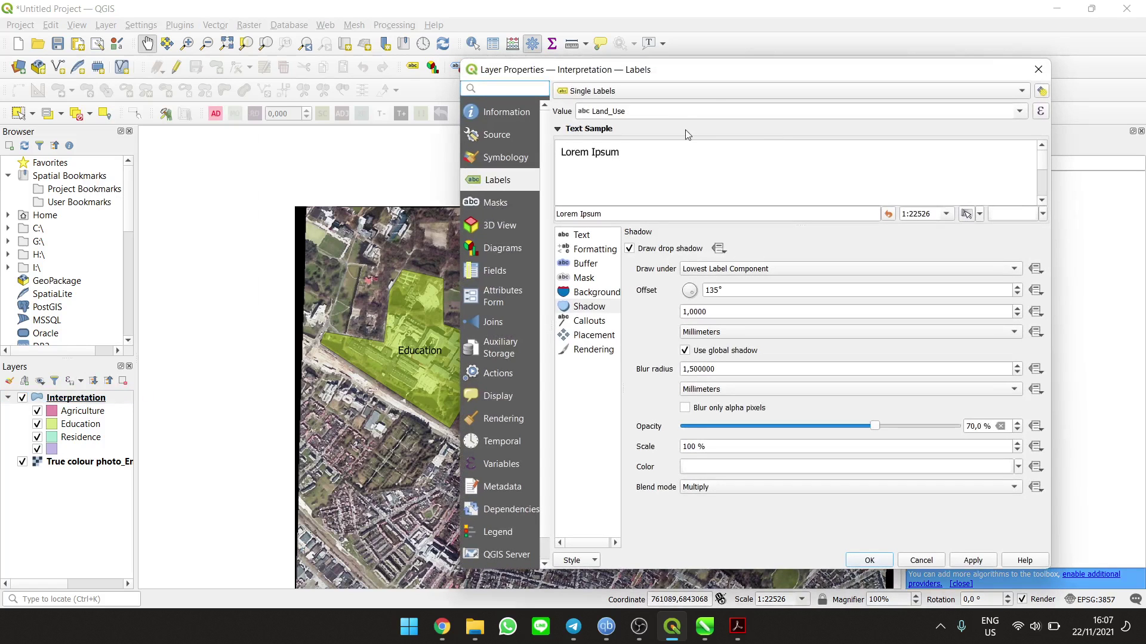
click(1020, 112)
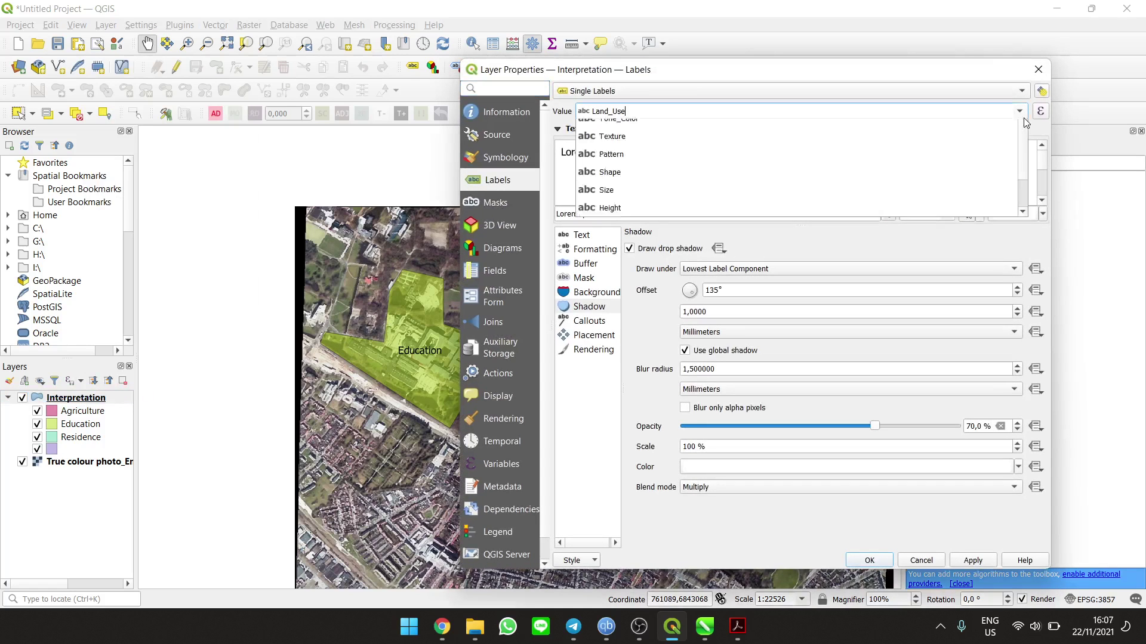
click(865, 139)
click(1019, 112)
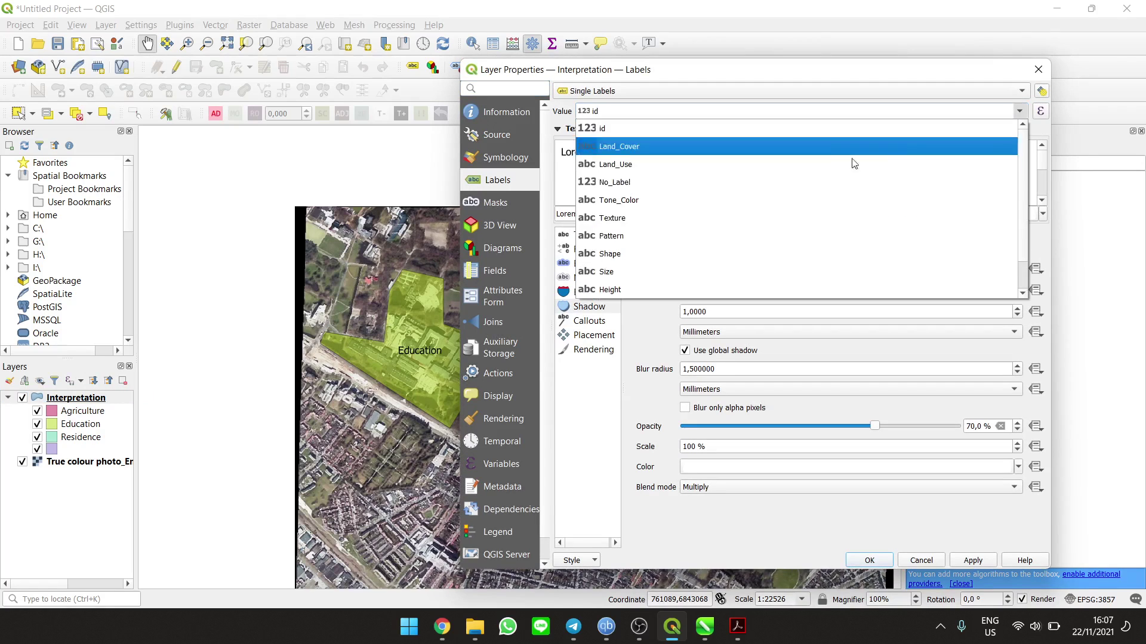
click(785, 180)
click(973, 562)
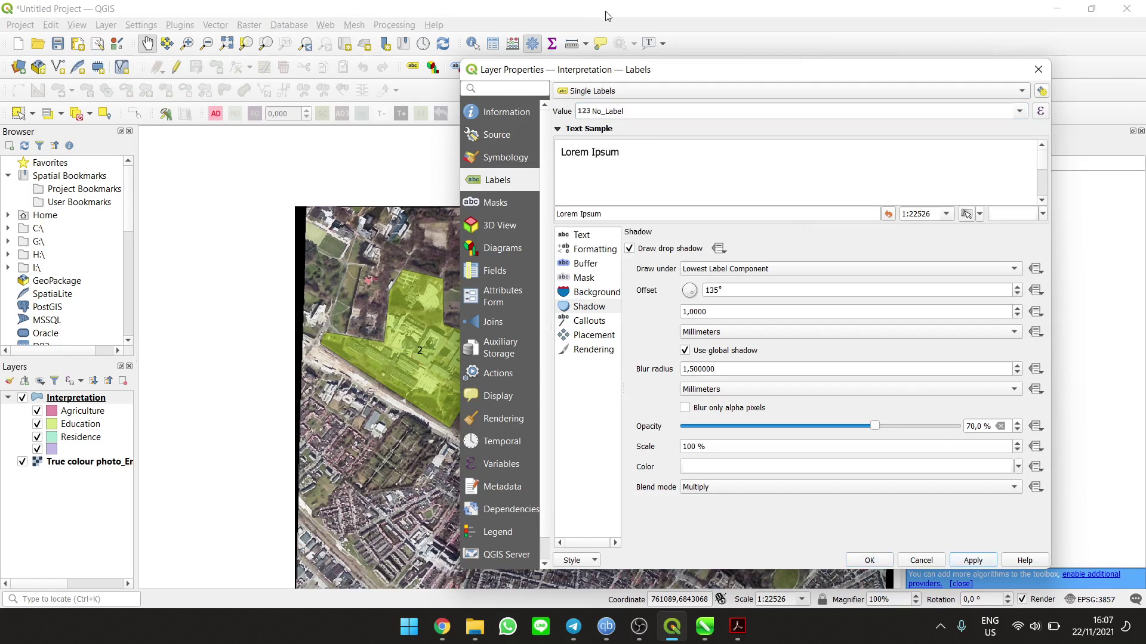
drag(631, 77, 612, 100)
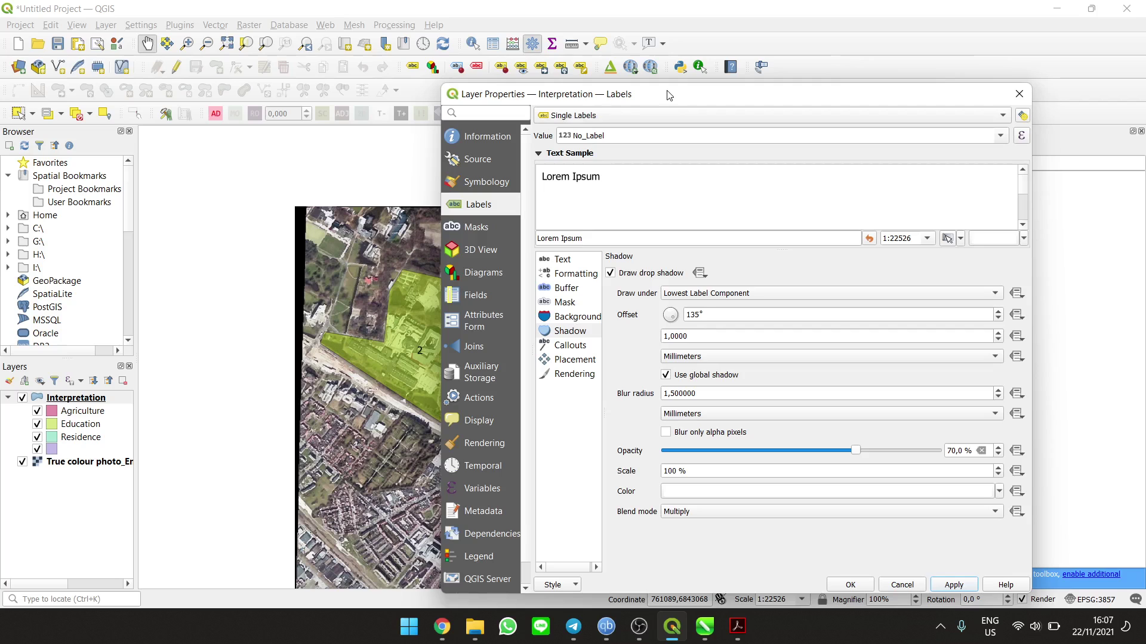
drag(669, 96, 723, 84)
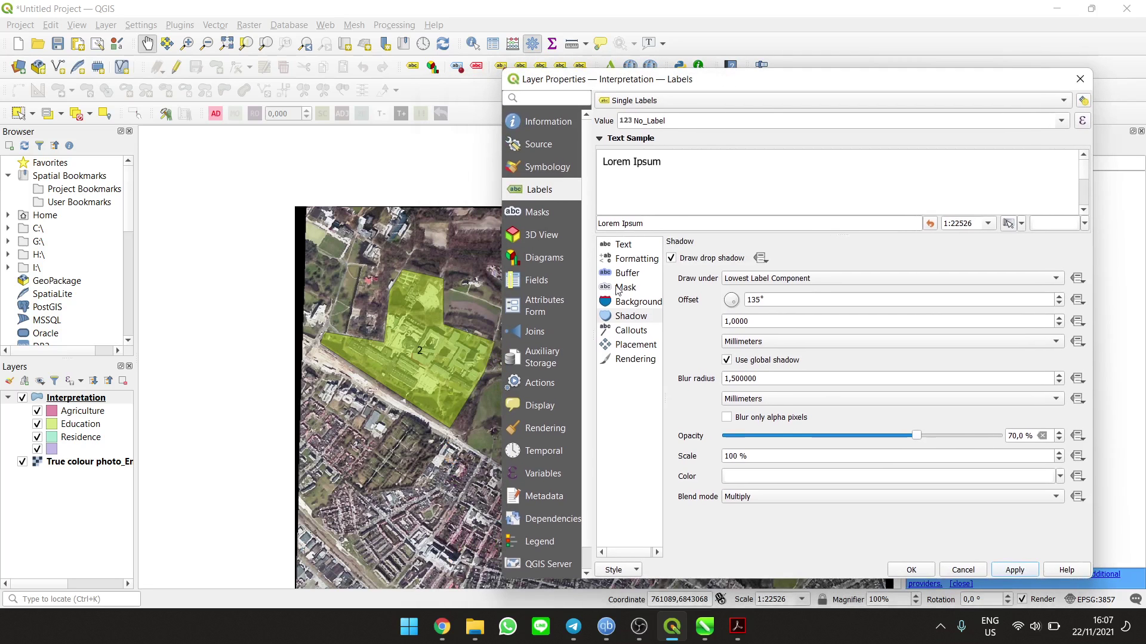
Enable Draw callouts for the labels and apply
click(634, 330)
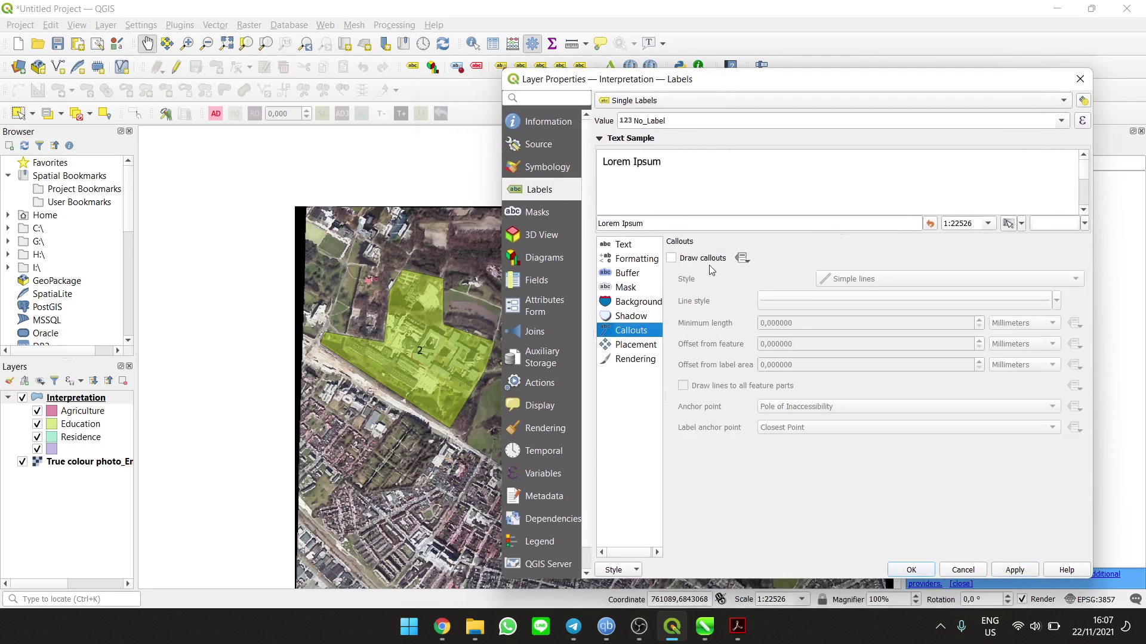
click(704, 261)
click(1009, 570)
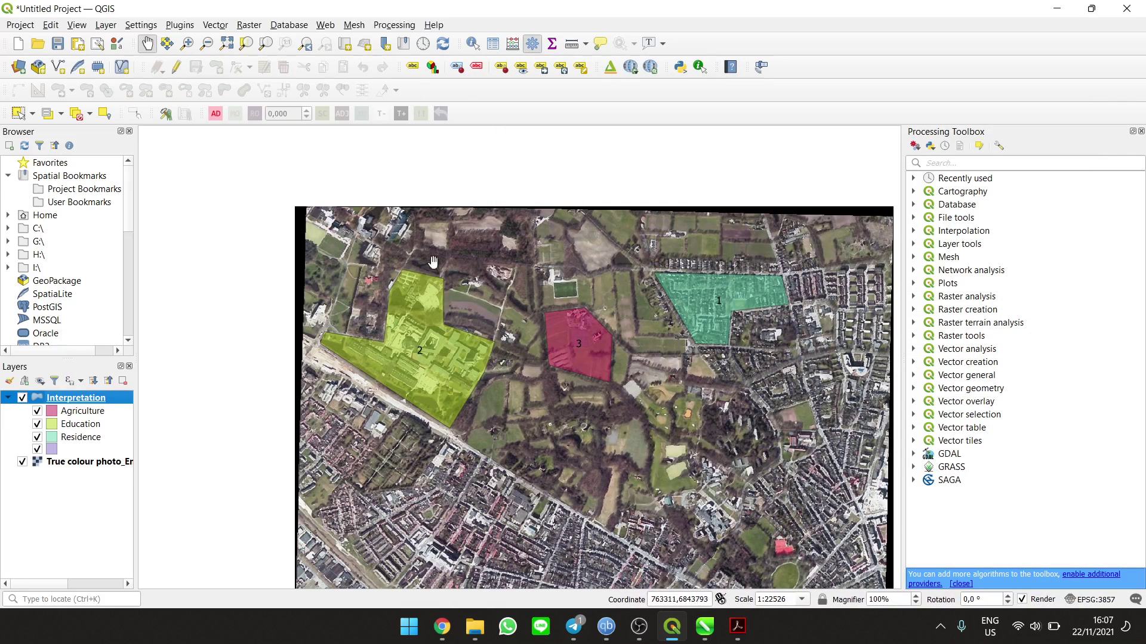
click(912, 569)
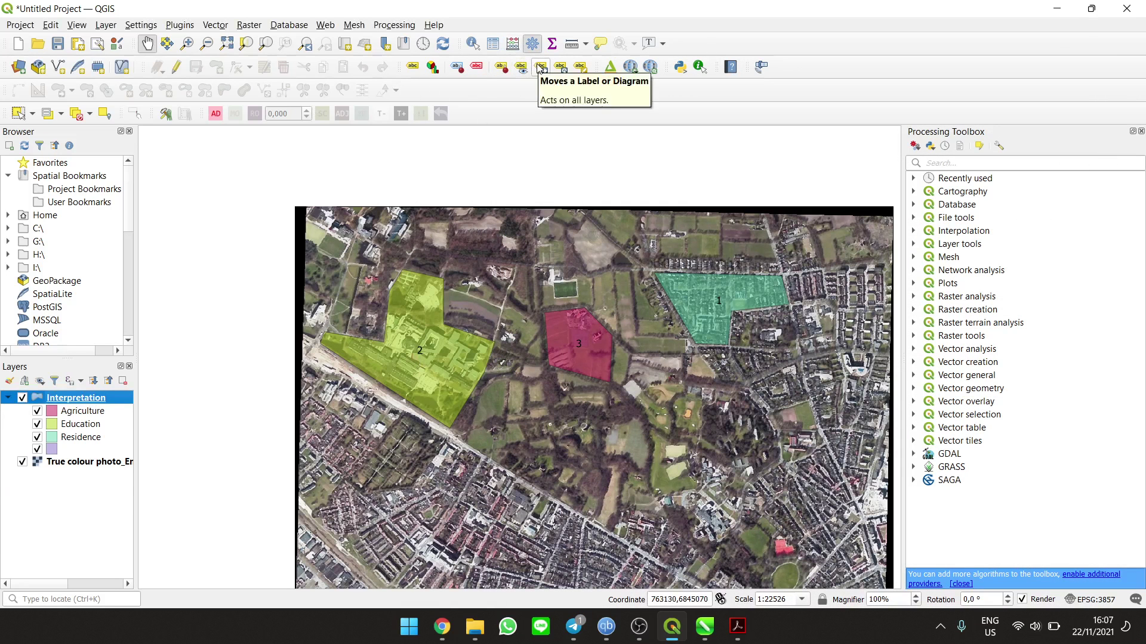
With the Move a Label tool, create the label auxiliary storage using No_Label as primary key
click(540, 67)
click(431, 344)
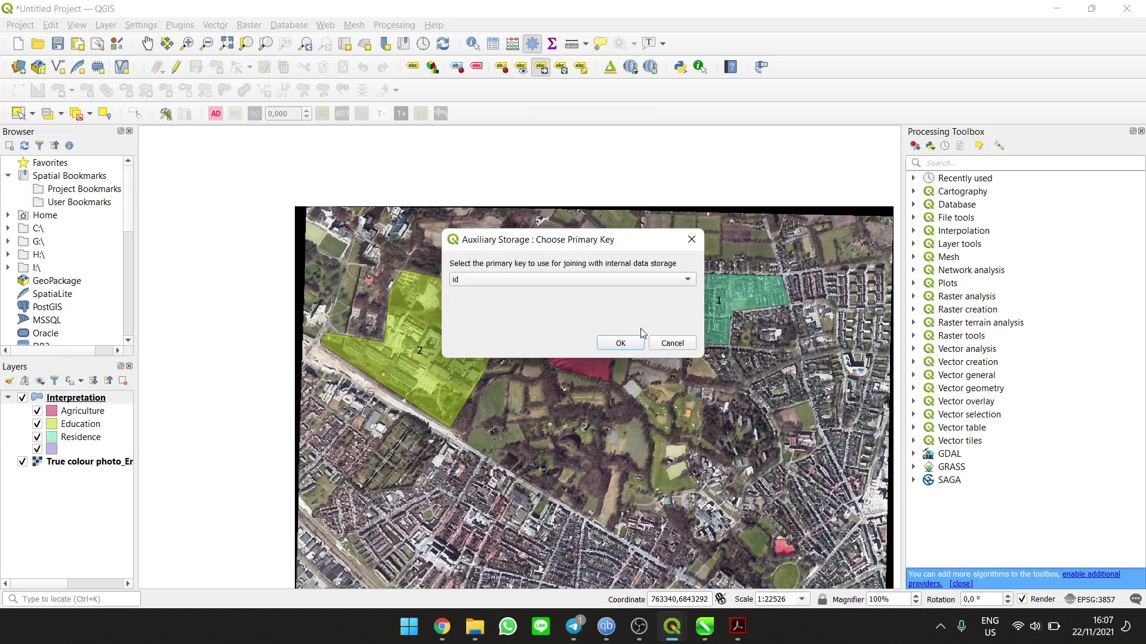
click(606, 280)
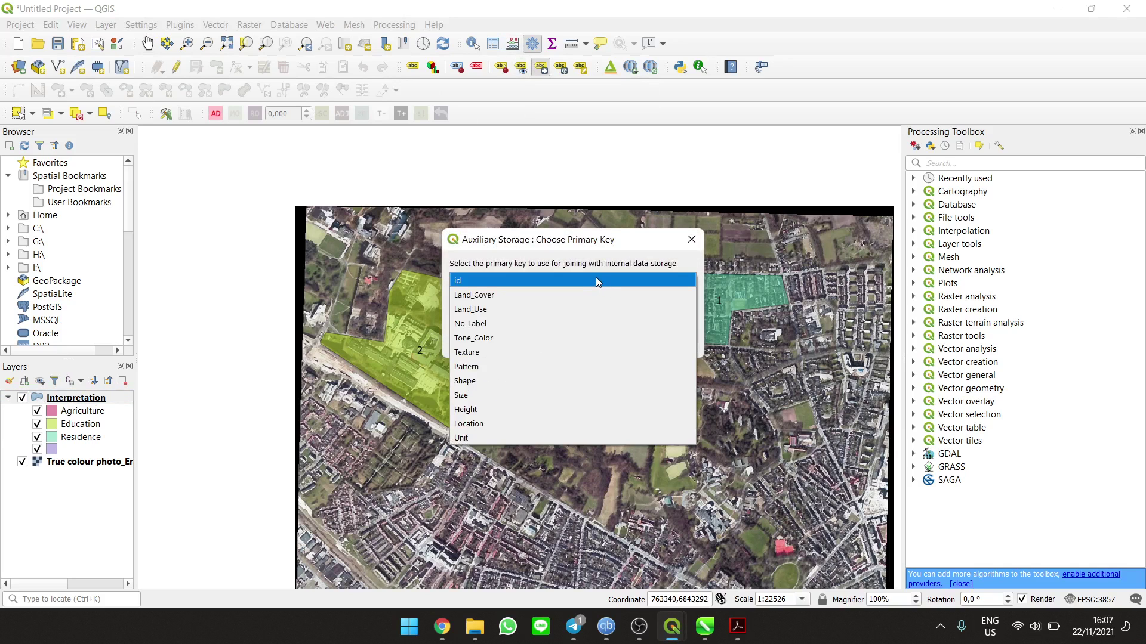
click(599, 280)
click(599, 279)
click(596, 279)
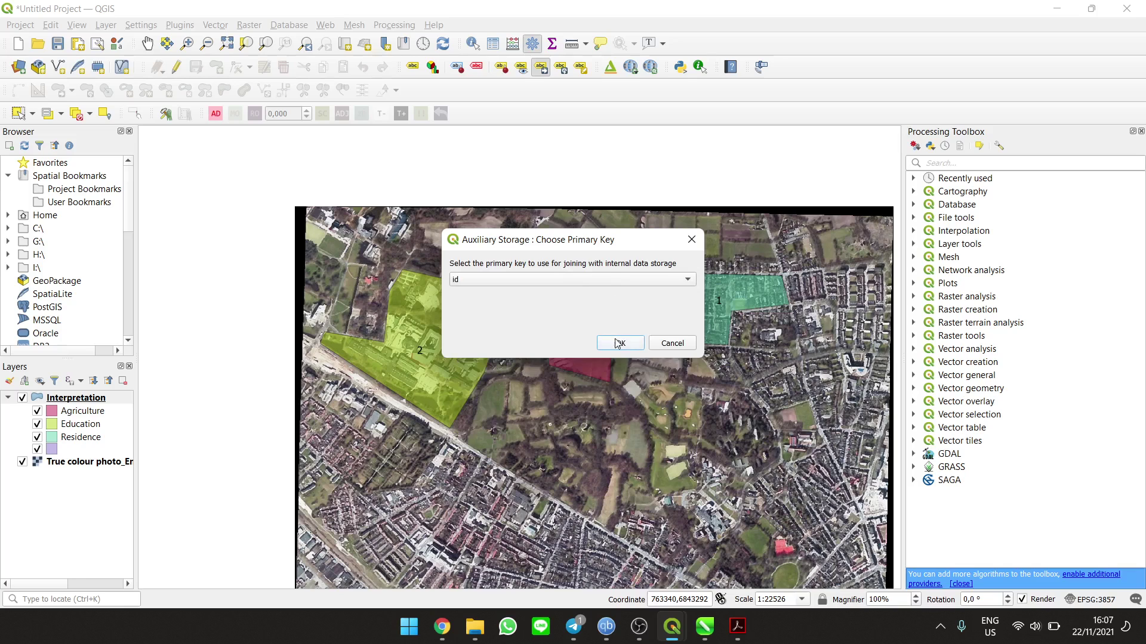
click(600, 275)
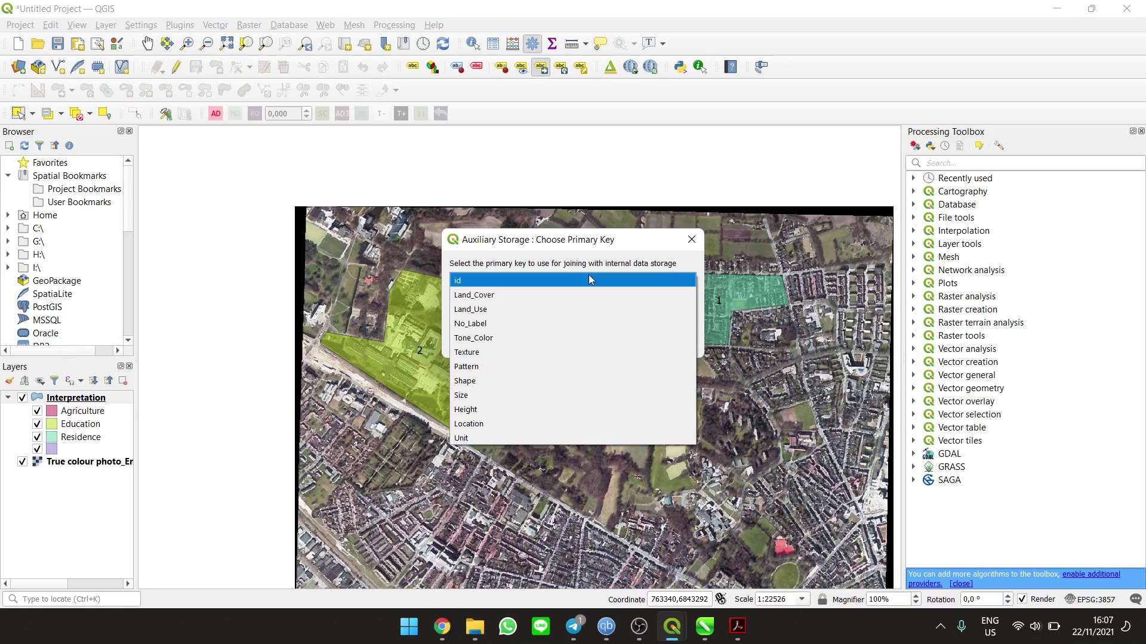
click(494, 332)
click(611, 348)
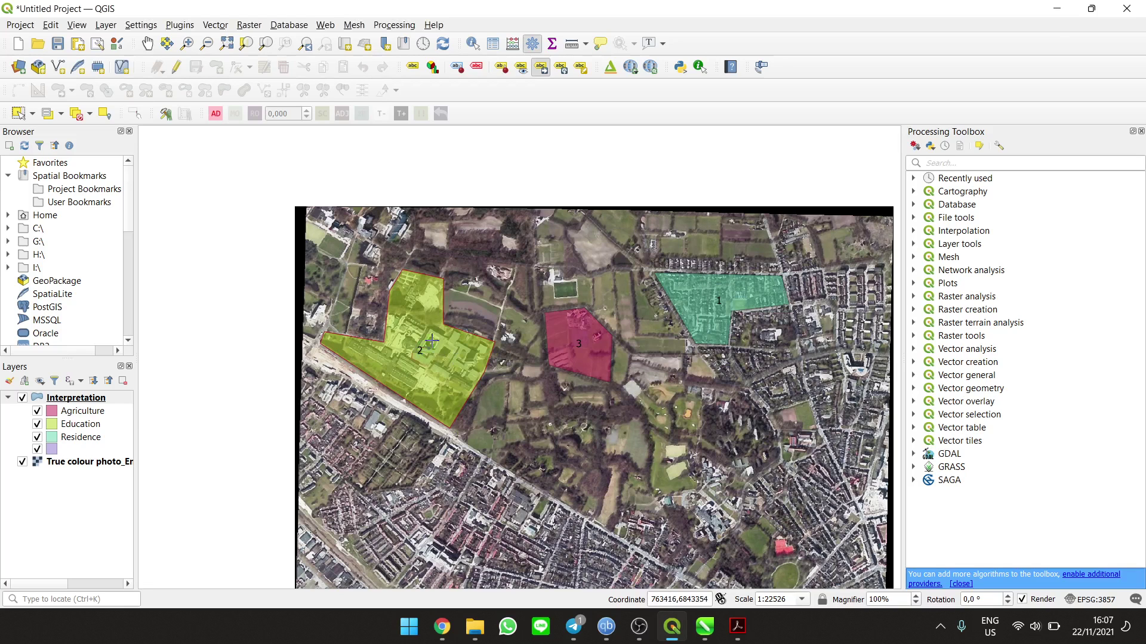
Drag labels 2, 3 and 1 outside their yellow, red and teal polygons
click(484, 308)
click(576, 345)
click(613, 283)
click(727, 298)
click(705, 243)
scroll(616, 299, up, 1)
scroll(617, 299, down, 1)
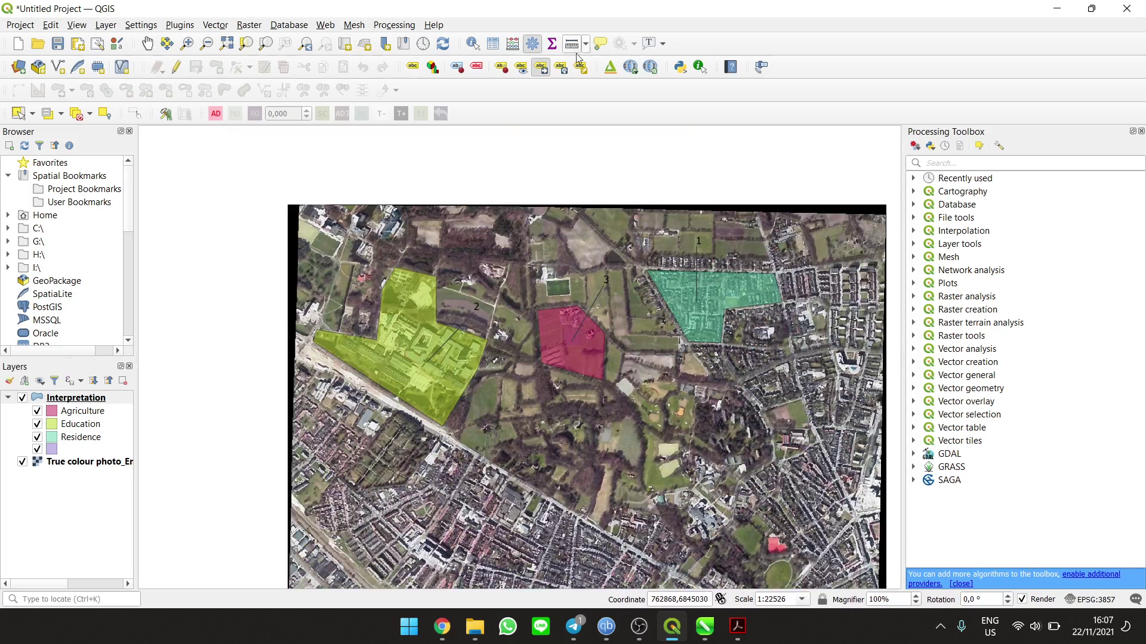
Turn on a white text buffer for the Interpretation layer's labels and apply it
click(18, 115)
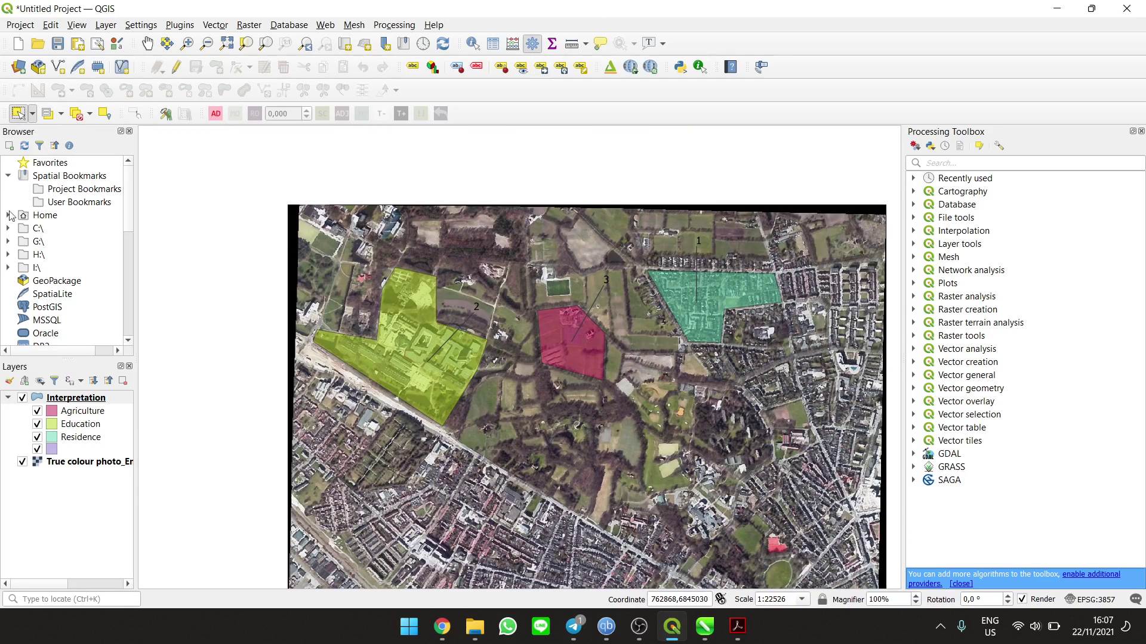
right_click(70, 398)
click(144, 388)
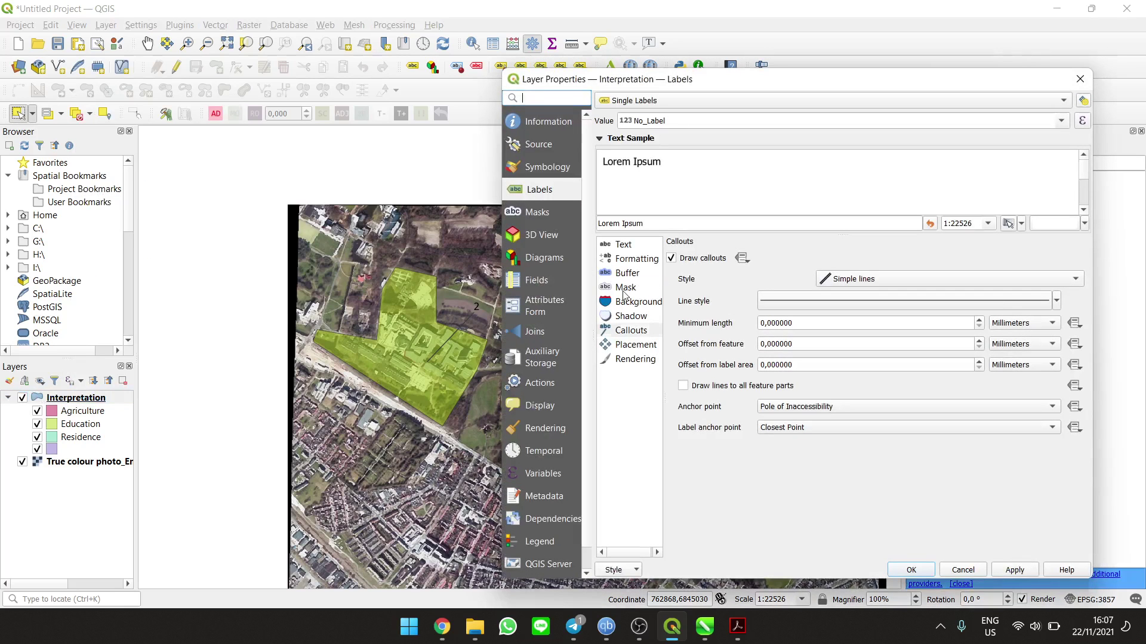
click(624, 288)
click(627, 273)
click(672, 257)
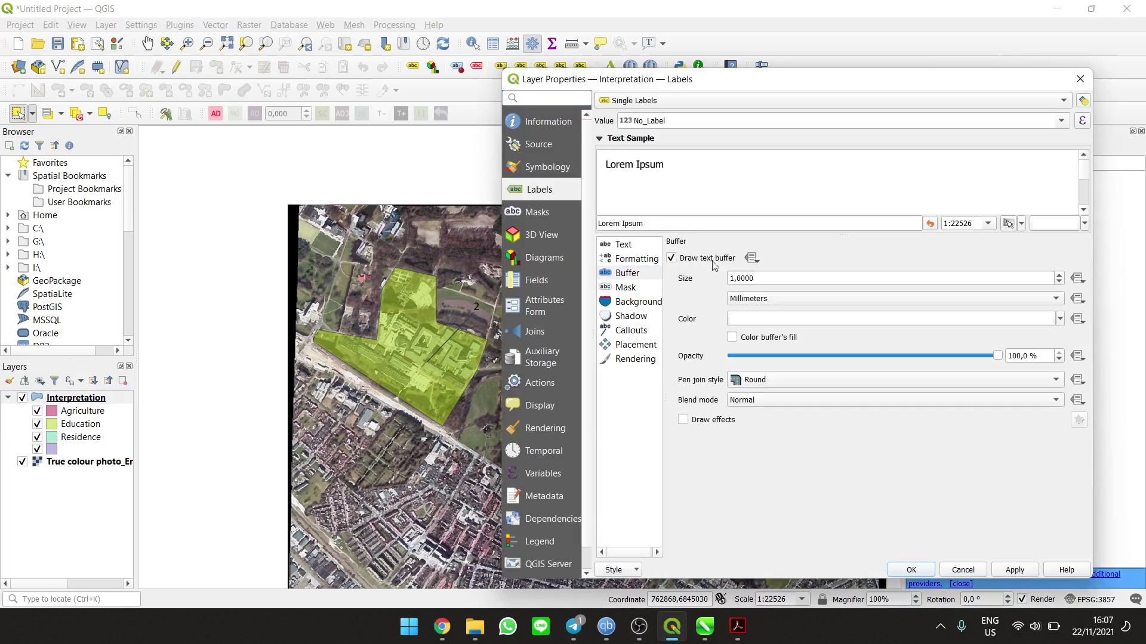
click(1018, 572)
Set the callout line symbol colour to white, apply, and close Layer Properties
click(634, 332)
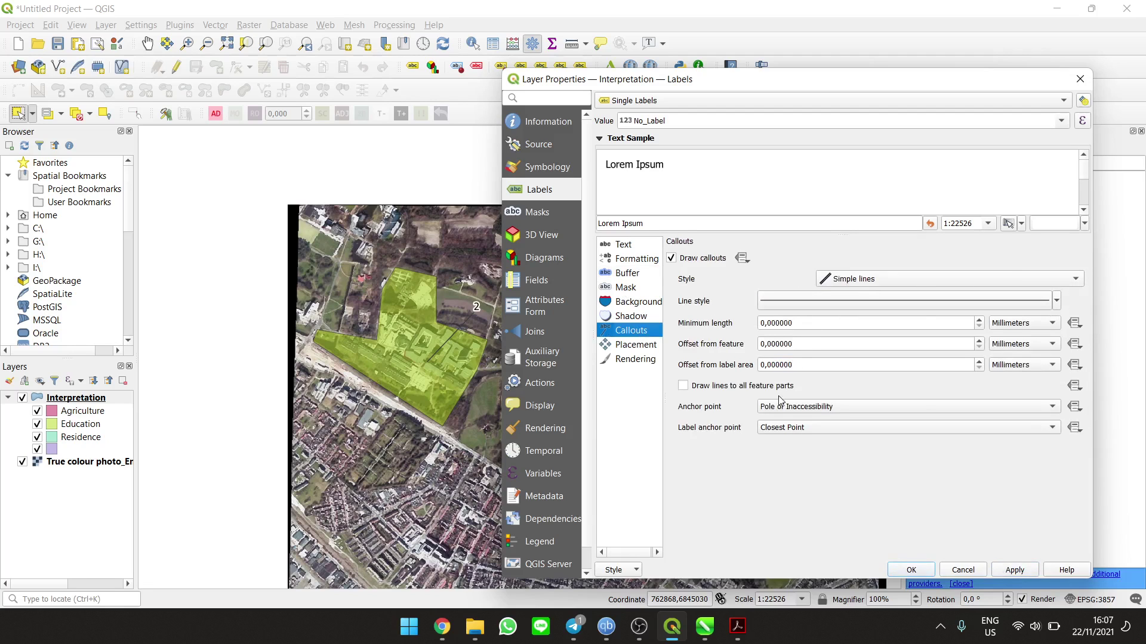
click(1050, 302)
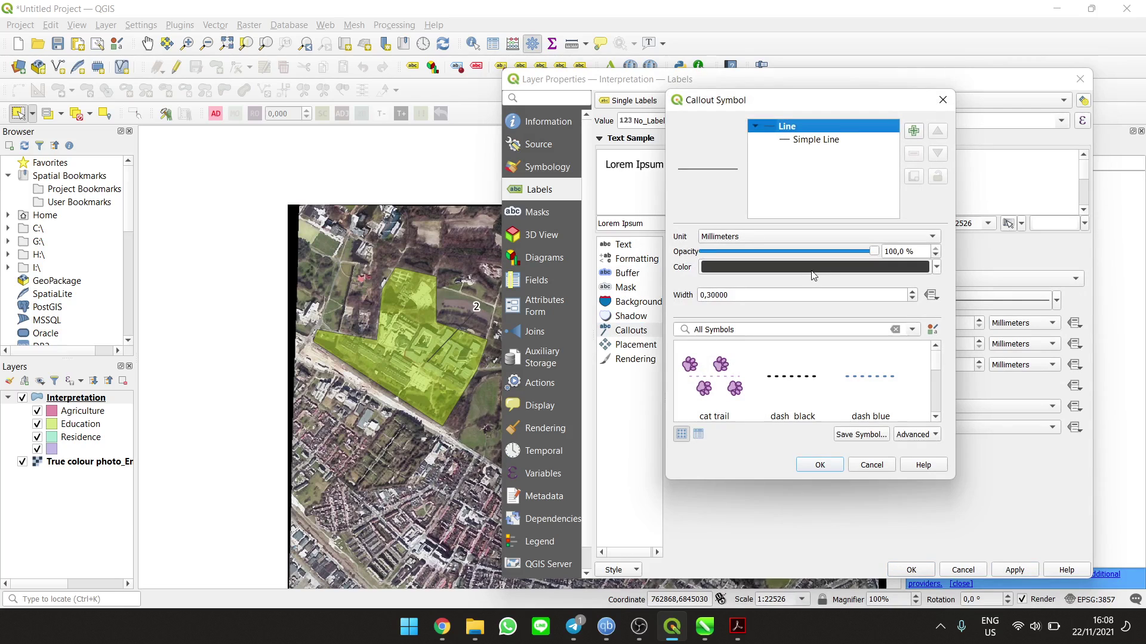
click(889, 269)
drag(621, 241, 743, 240)
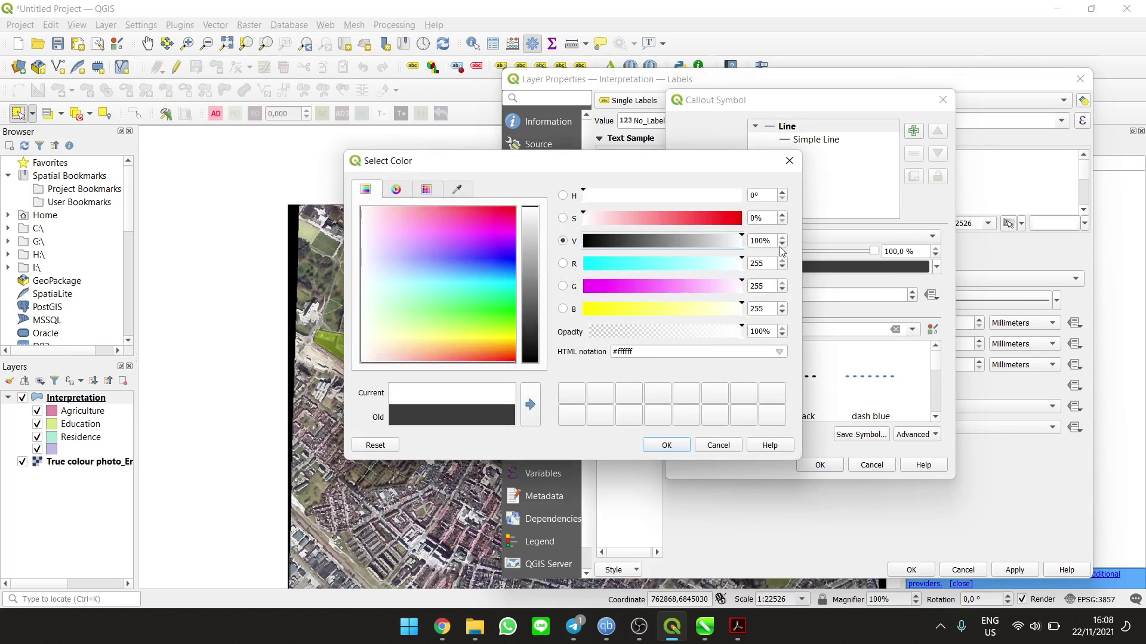
click(666, 445)
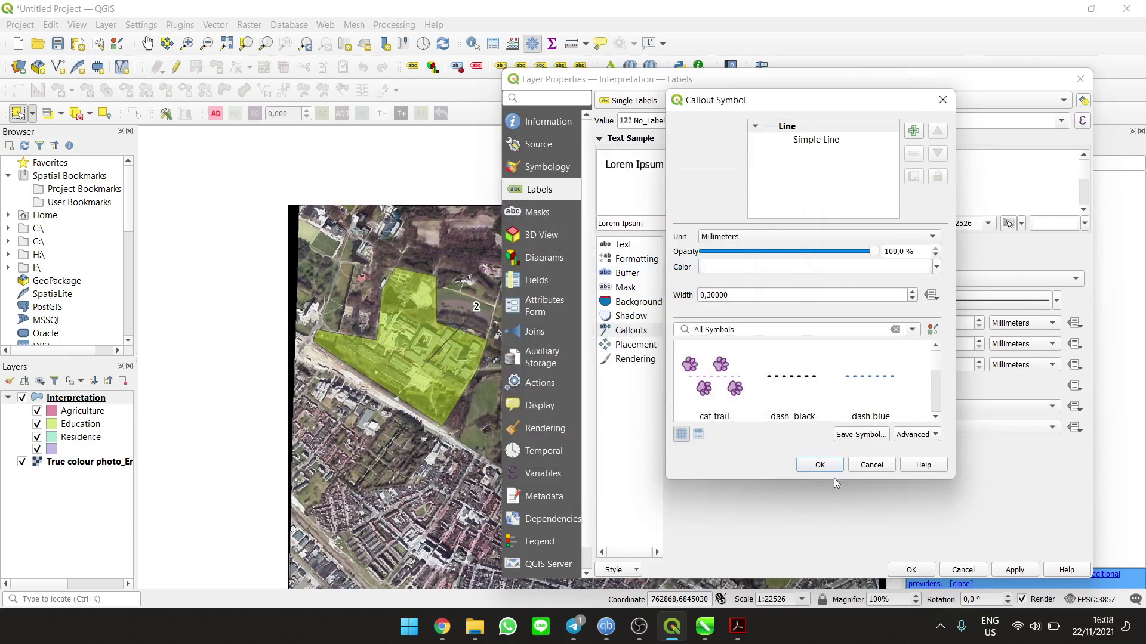
click(821, 465)
click(998, 570)
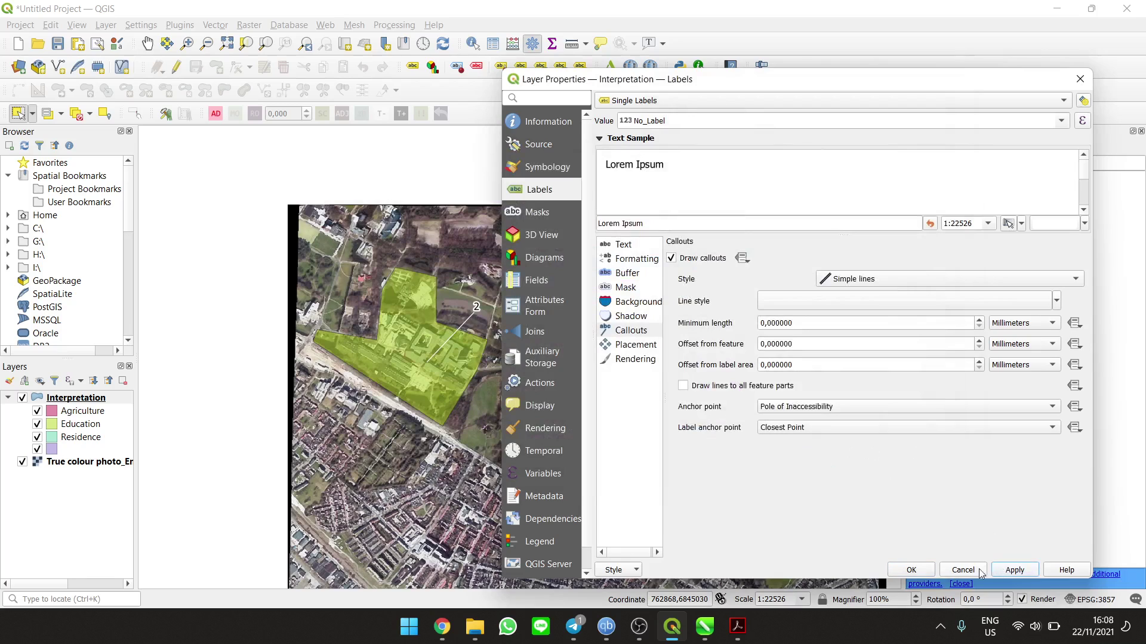
click(932, 569)
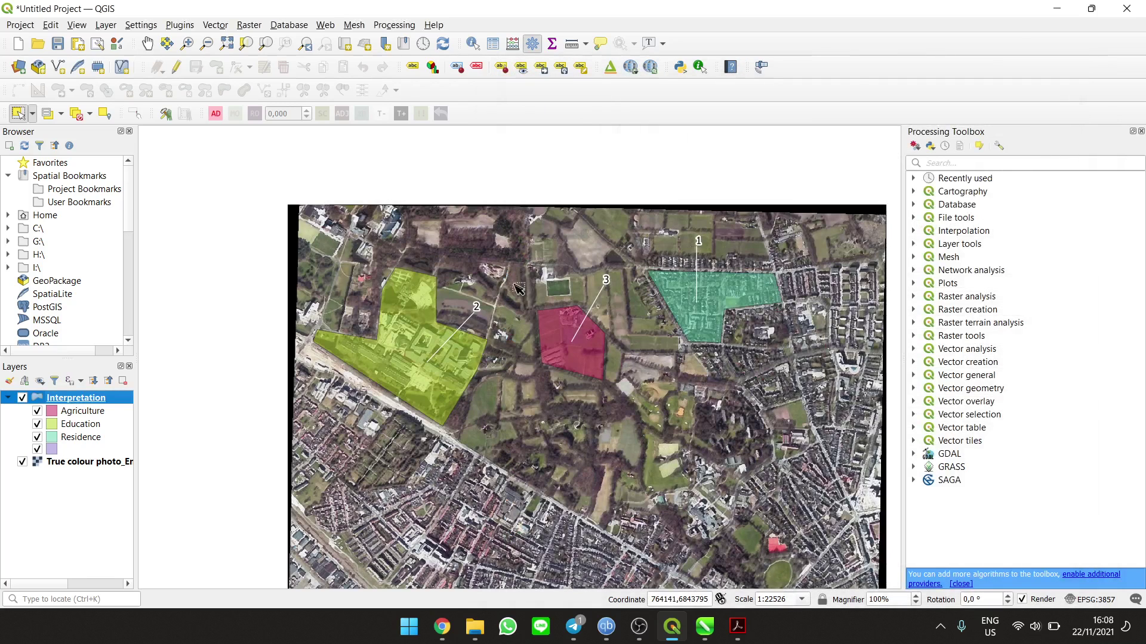
Change the Interpretation layer's single-label value field to Land_Use and close the properties
scroll(535, 288, up, 1)
scroll(536, 288, down, 1)
right_click(76, 398)
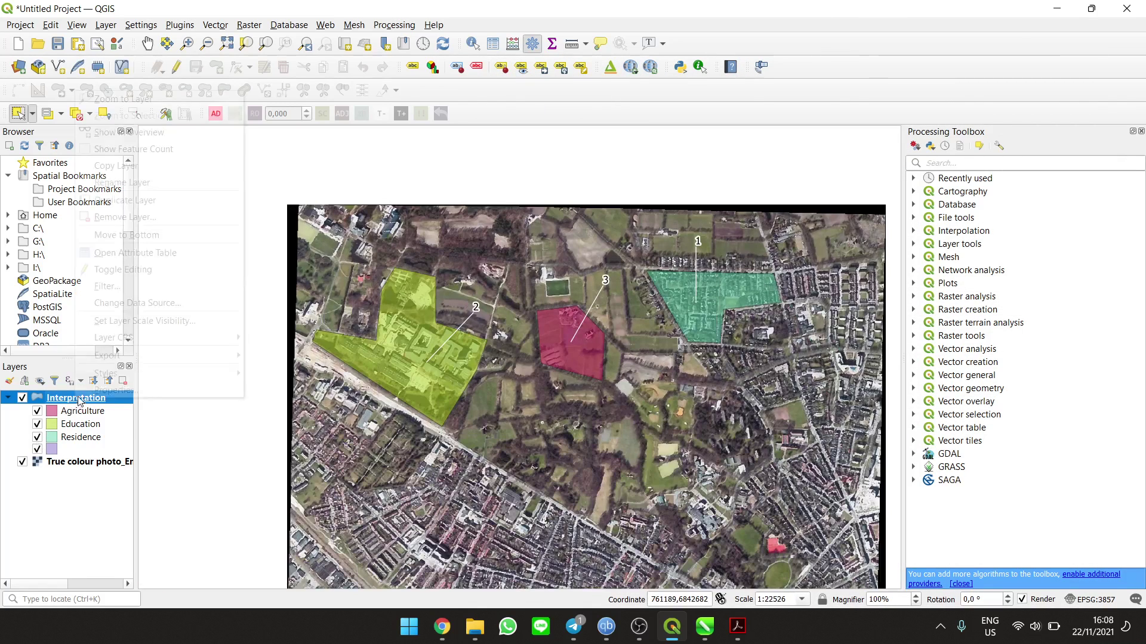
click(113, 395)
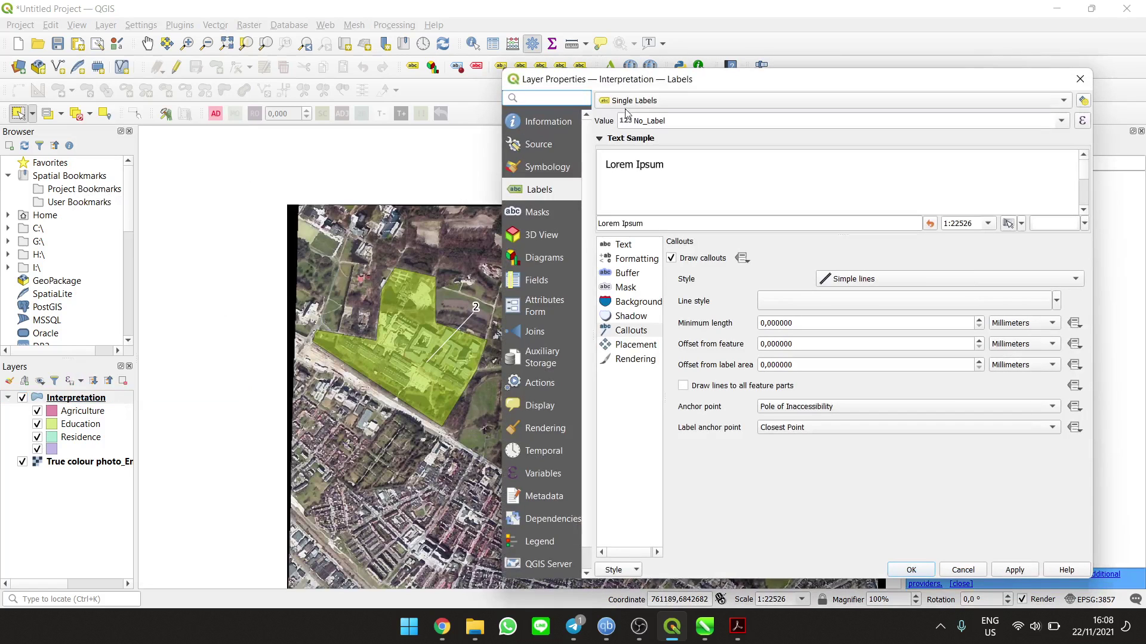
click(637, 100)
click(637, 103)
click(1065, 121)
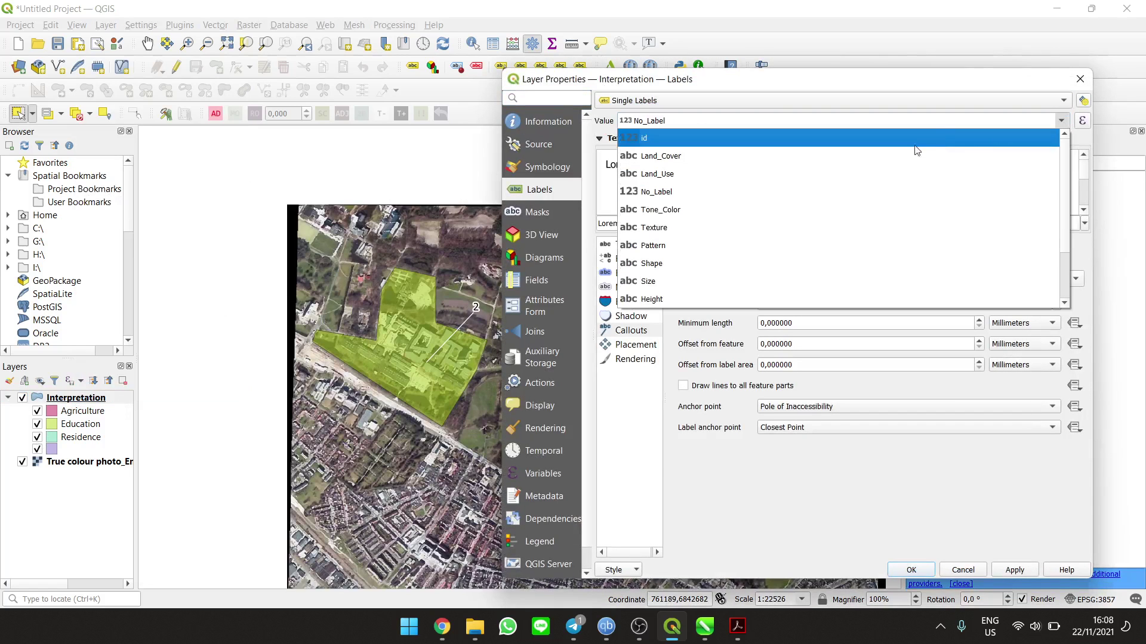
click(867, 157)
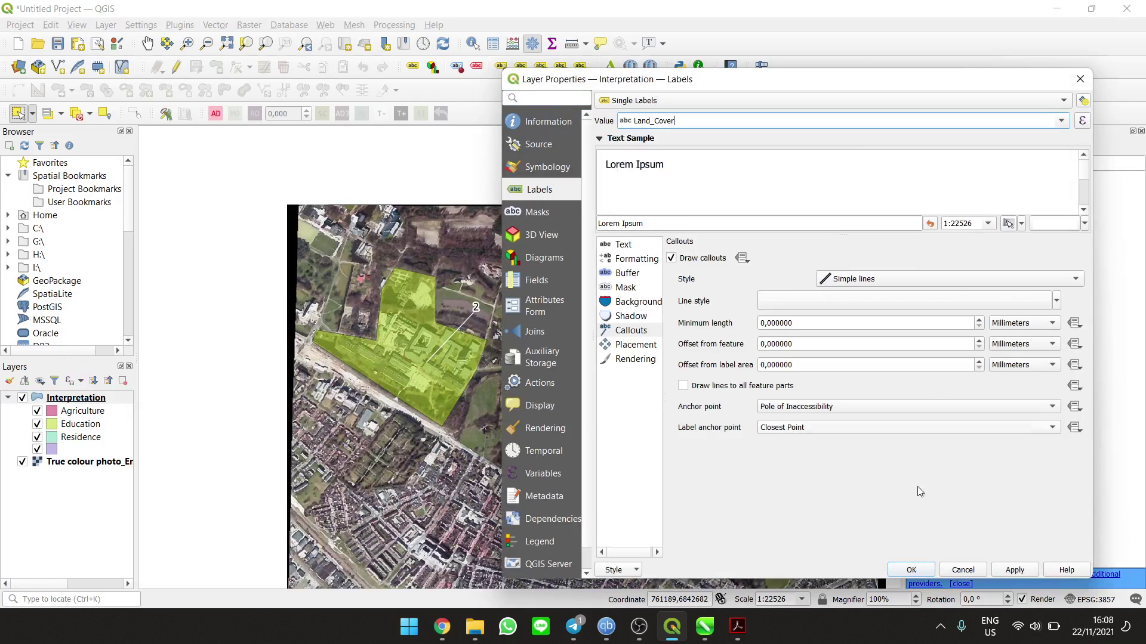
click(1062, 121)
click(911, 174)
click(911, 569)
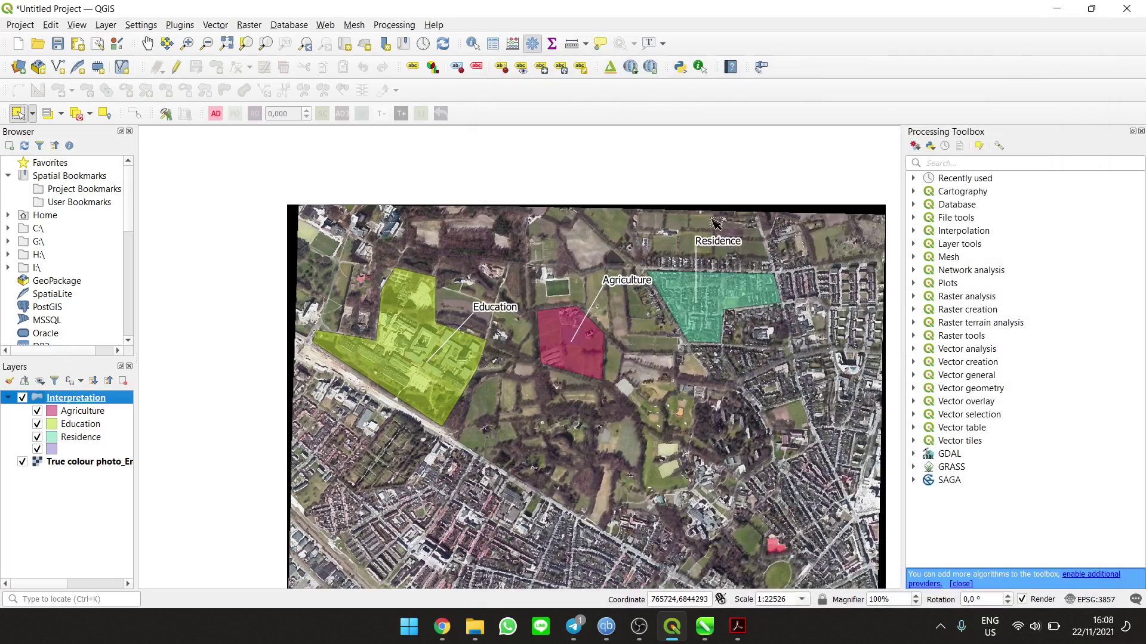
Pan the map up and left, then bring the OBS recorder window to the front
scroll(555, 302, down, 2)
scroll(537, 274, up, 2)
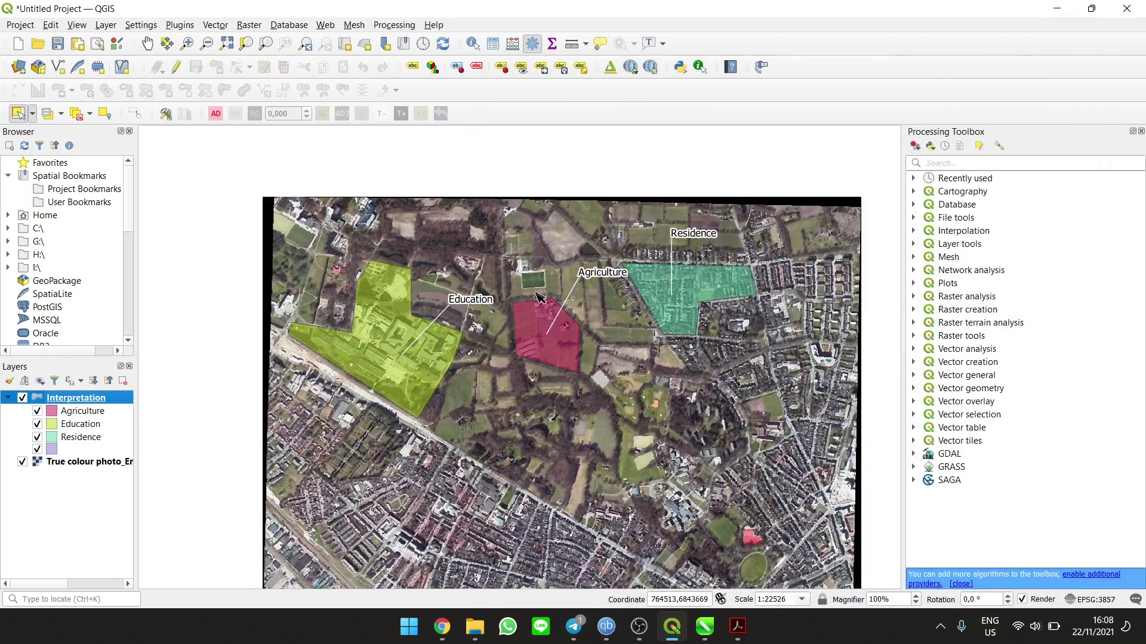
drag(561, 444, 571, 392)
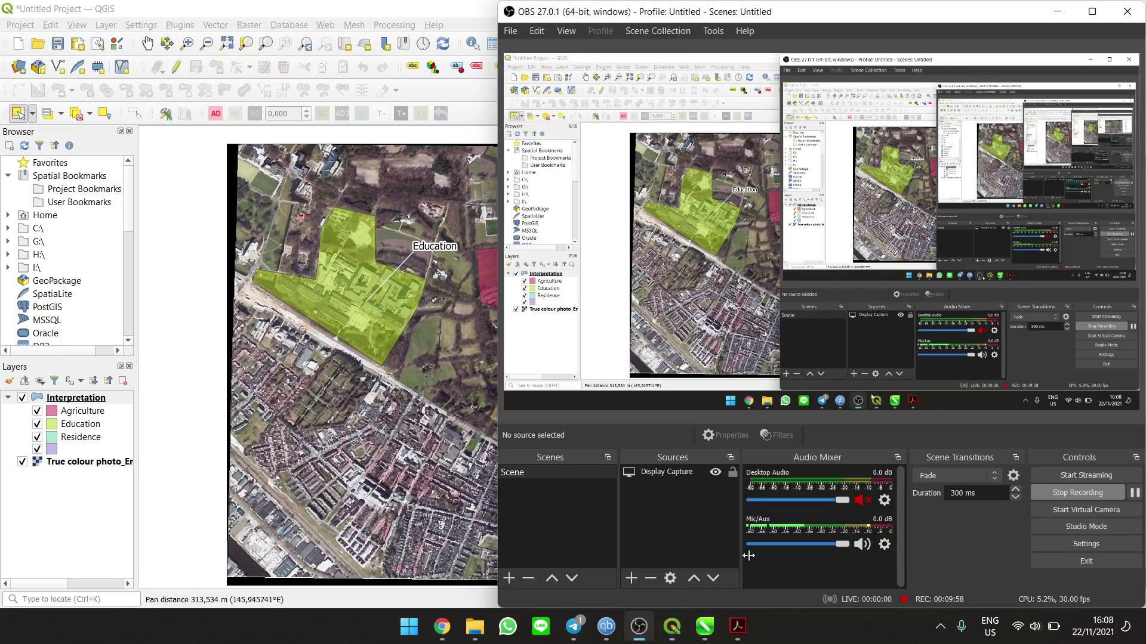
click(639, 626)
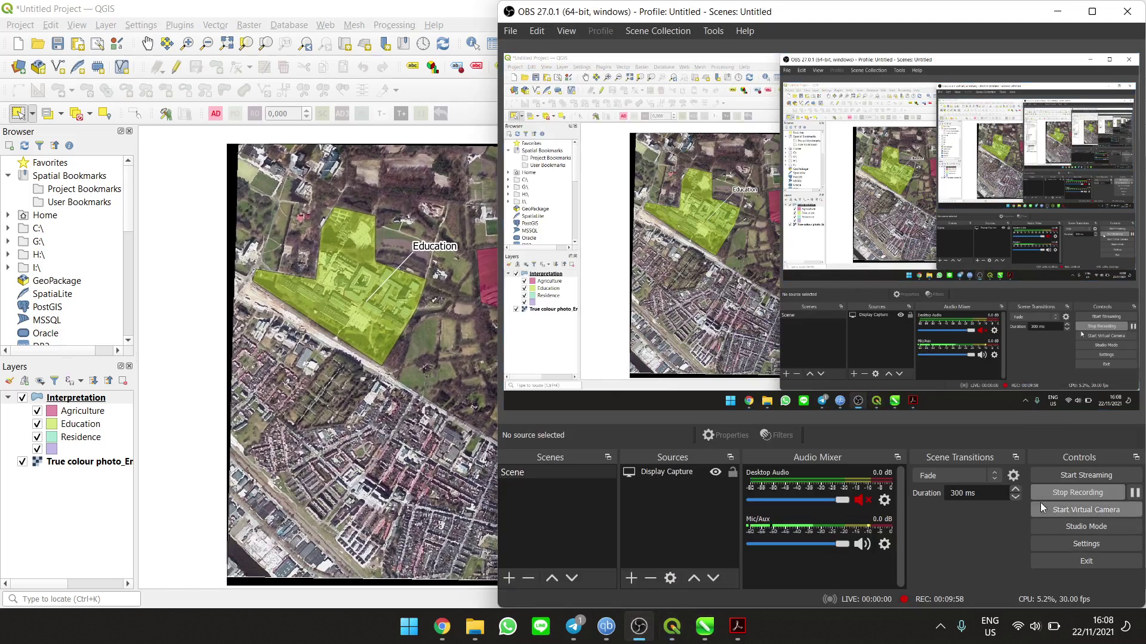